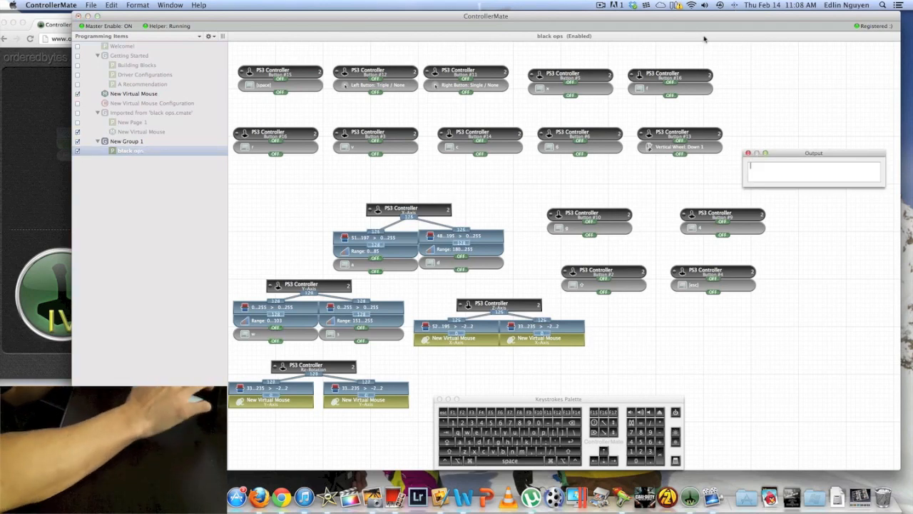
Check the connection options of the PLAYSTATION(R)3 Controller among the Bluetooth devices, then return to the ControllerMate editor
{"action": "left_click", "coordinate": [732, 5]}
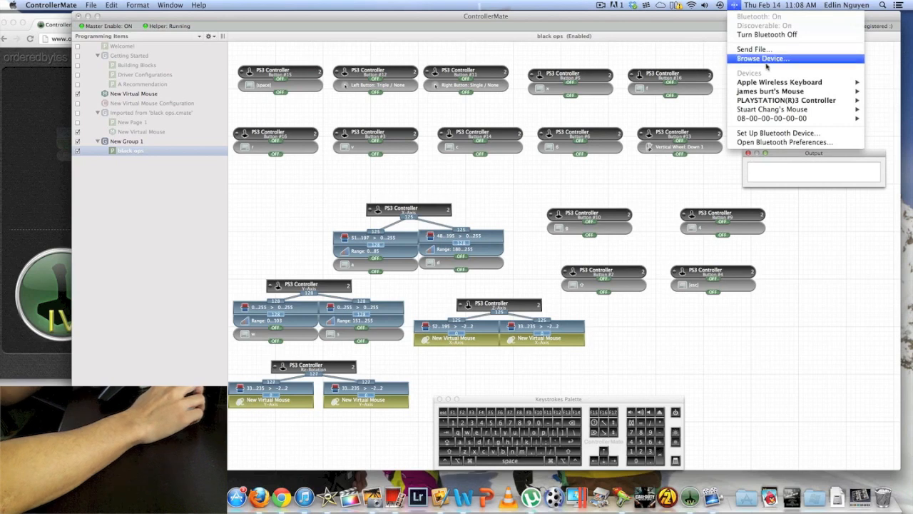
{"action": "mouse_move", "coordinate": [772, 104]}
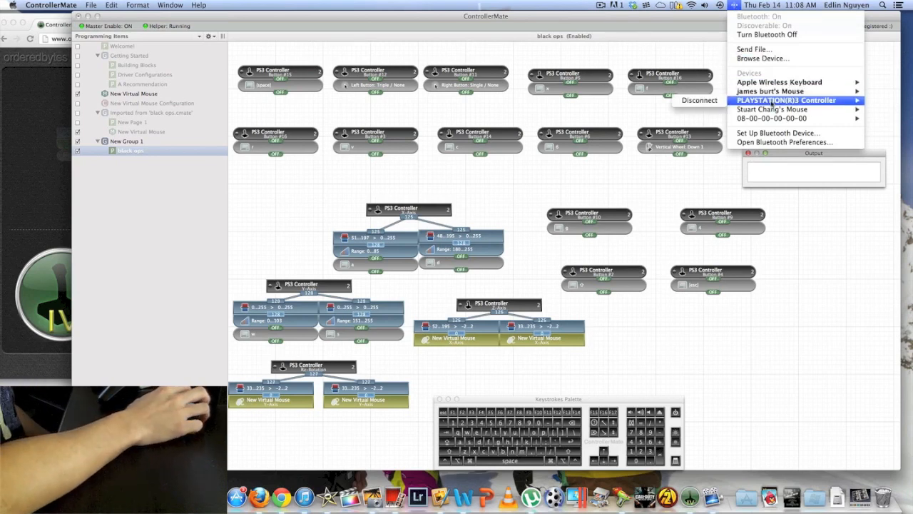
{"action": "left_click", "coordinate": [499, 5]}
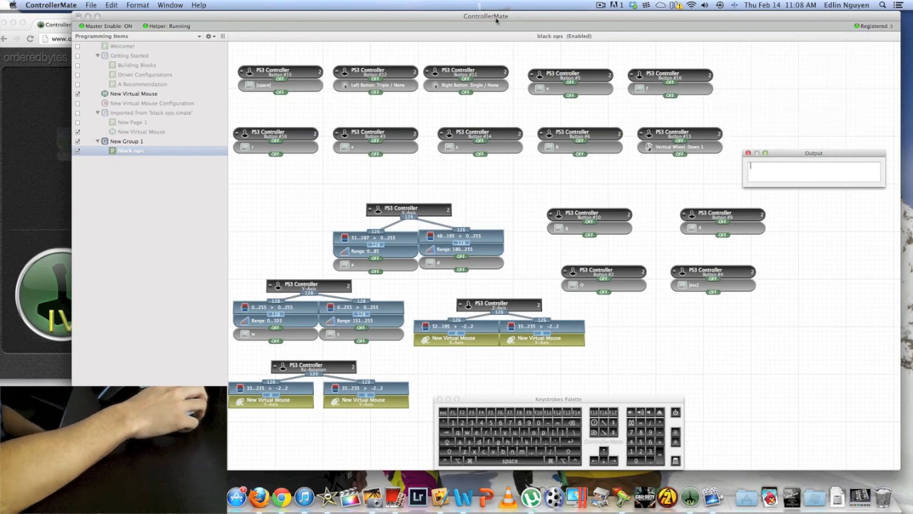
{"action": "left_click", "coordinate": [497, 20]}
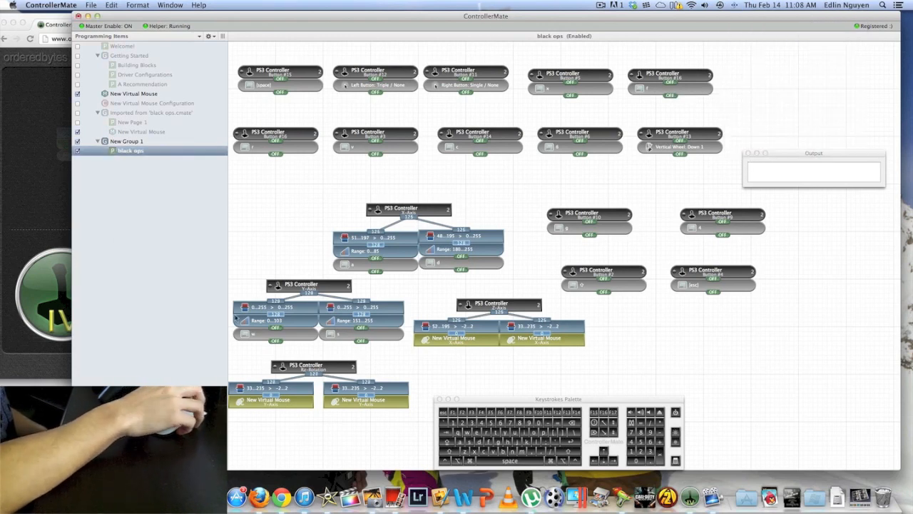
Switch to Chrome to view the ControllerMate product page, then return to the ControllerMate editor
{"action": "left_click", "coordinate": [29, 105]}
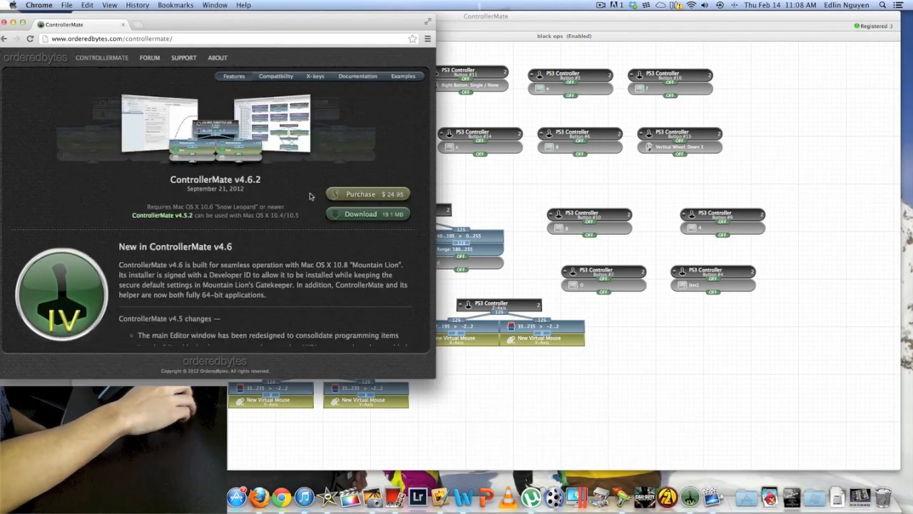
{"action": "scroll", "coordinate": [317, 197], "scroll_direction": "up", "scroll_amount": 1}
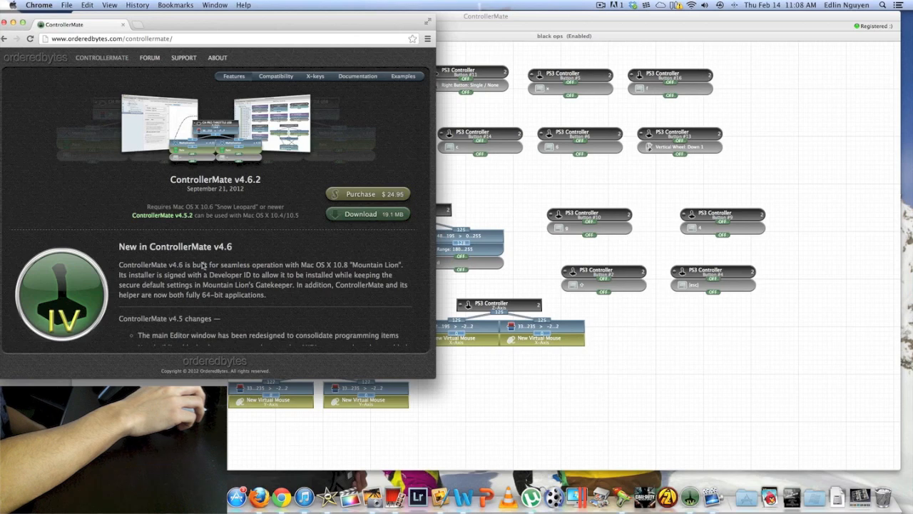
{"action": "left_click", "coordinate": [449, 22]}
View ControllerMate's version information and close it again
{"action": "left_click", "coordinate": [51, 5]}
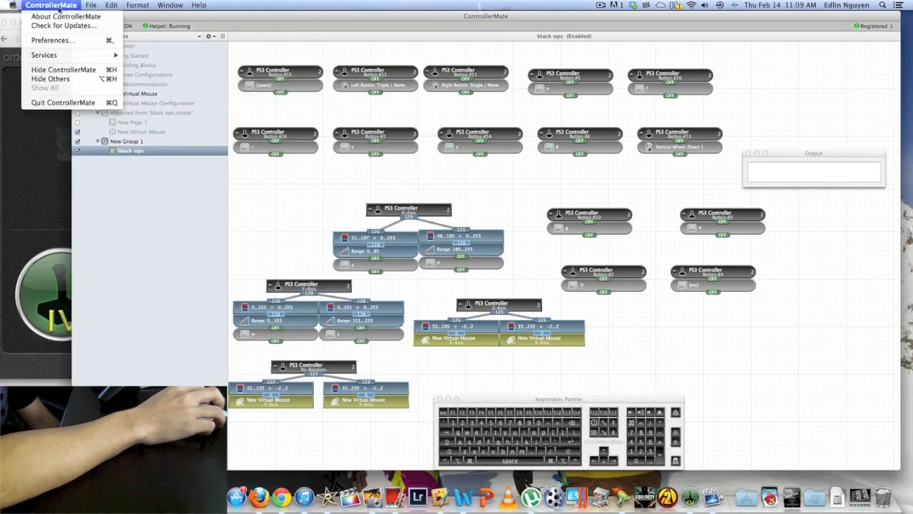
{"action": "left_click", "coordinate": [63, 17]}
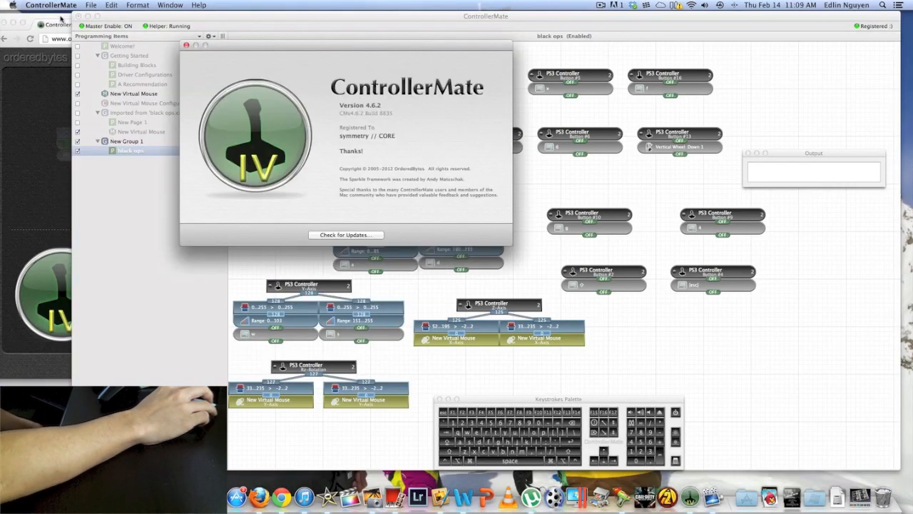
{"action": "left_click", "coordinate": [187, 46]}
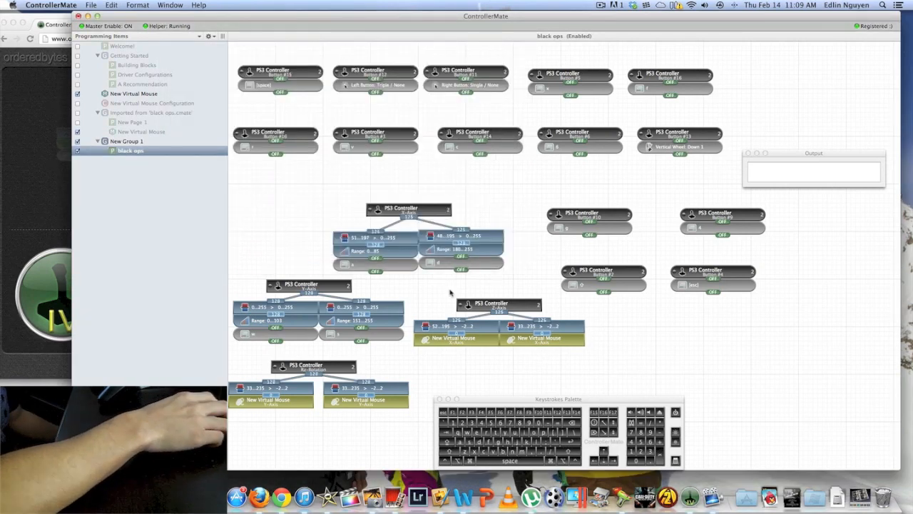
{"action": "left_click", "coordinate": [211, 38]}
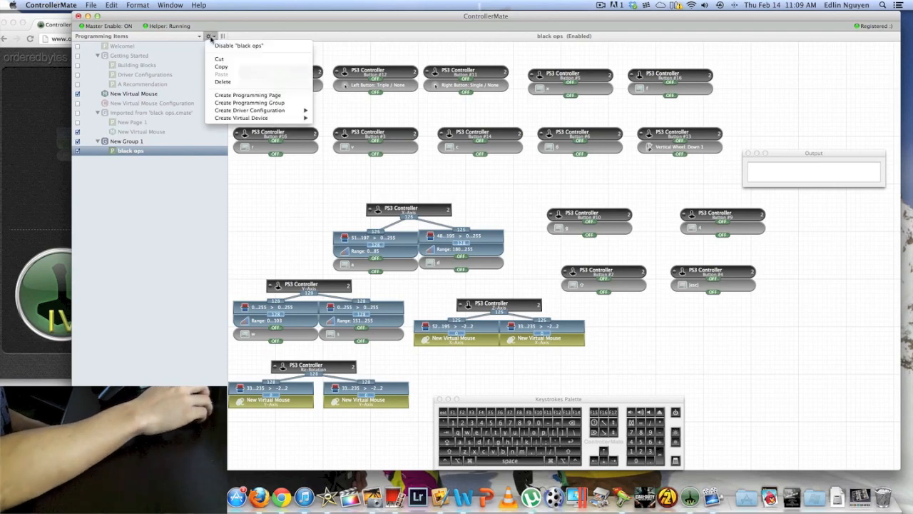
{"action": "left_click", "coordinate": [180, 38]}
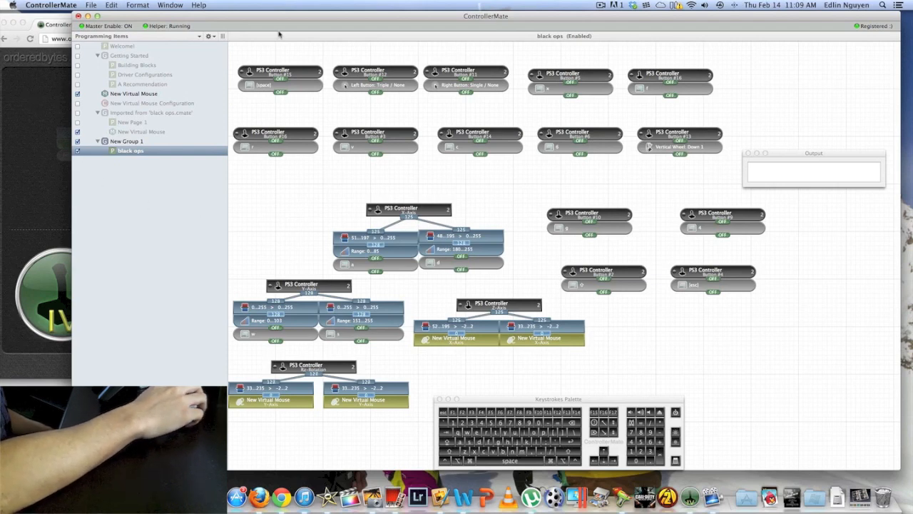
Shift the editor window sideways to uncover the desktop and close the Output window
{"action": "left_click_drag", "start_coordinate": [268, 24], "coordinate": [223, 20]}
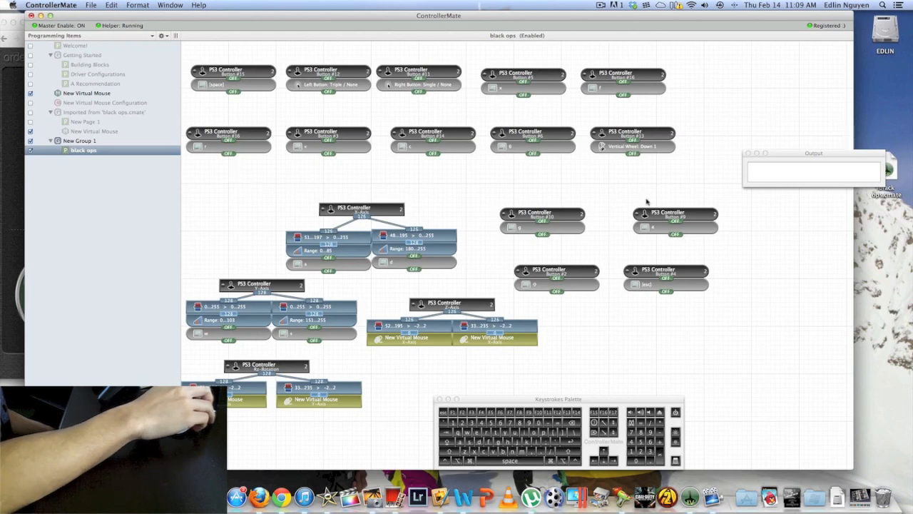
{"action": "left_click", "coordinate": [748, 153]}
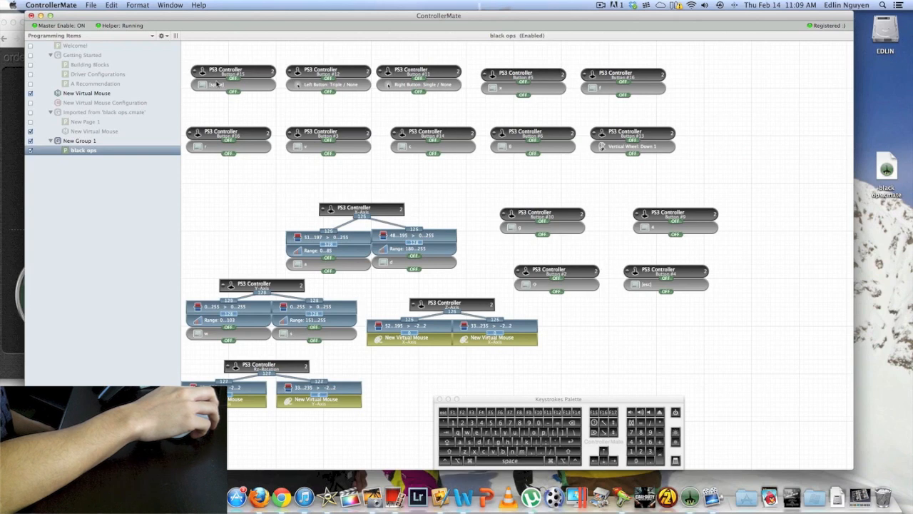
Test the PS3 controller's space mapping and its X-Axis and Y-Axis stick mappings to the w, a, s and d keys
{"action": "mouse_move", "coordinate": [215, 91]}
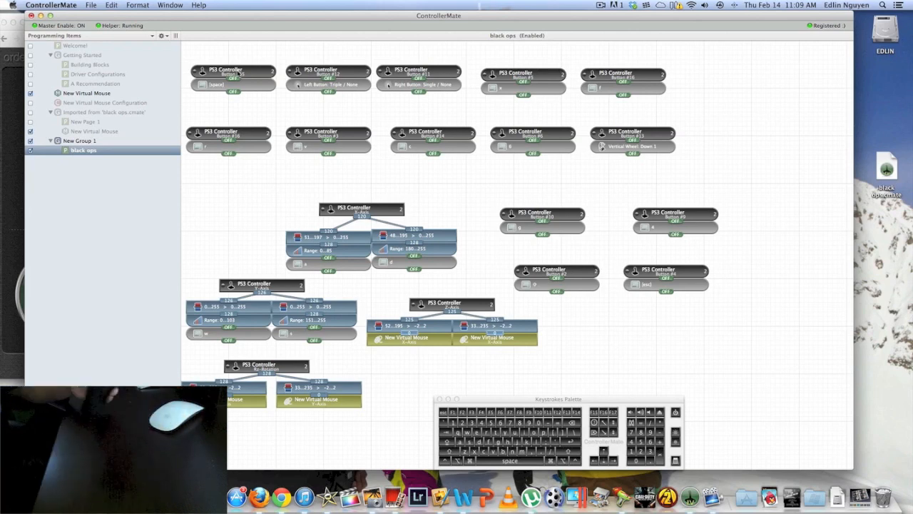
{"action": "key", "text": "space"}
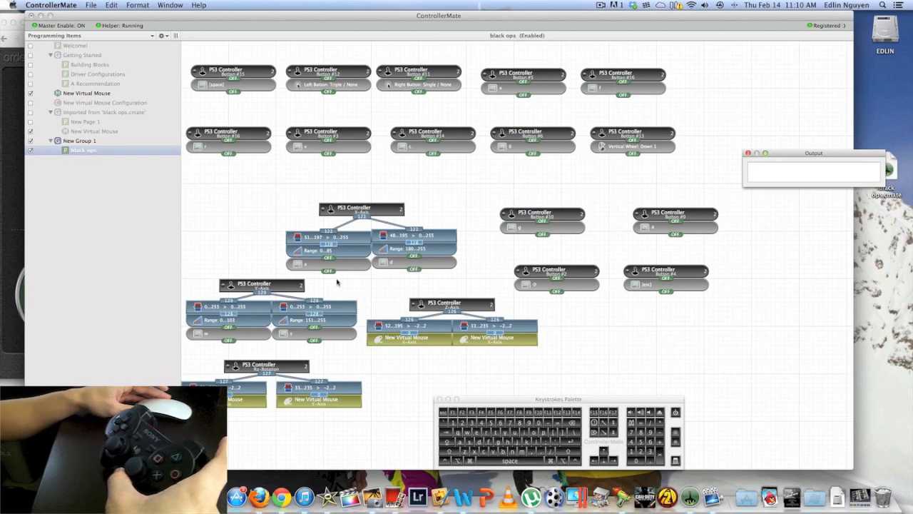
{"action": "type", "text": "wad"}
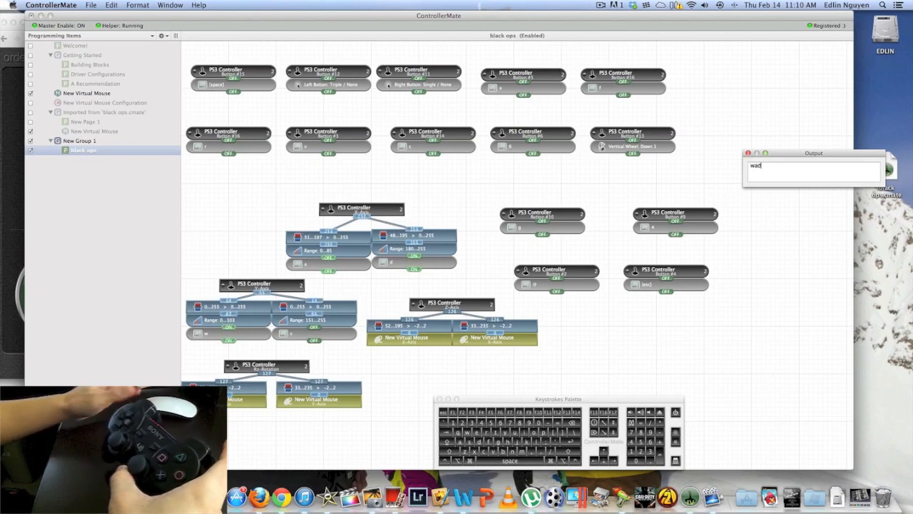
{"action": "type", "text": "sawdsawdsawdsaswdsa"}
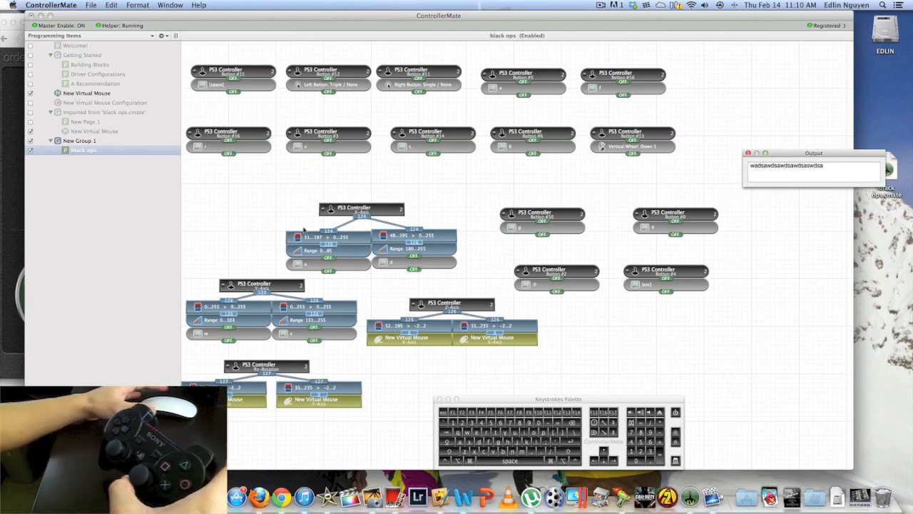
{"action": "type", "text": "wdasw"}
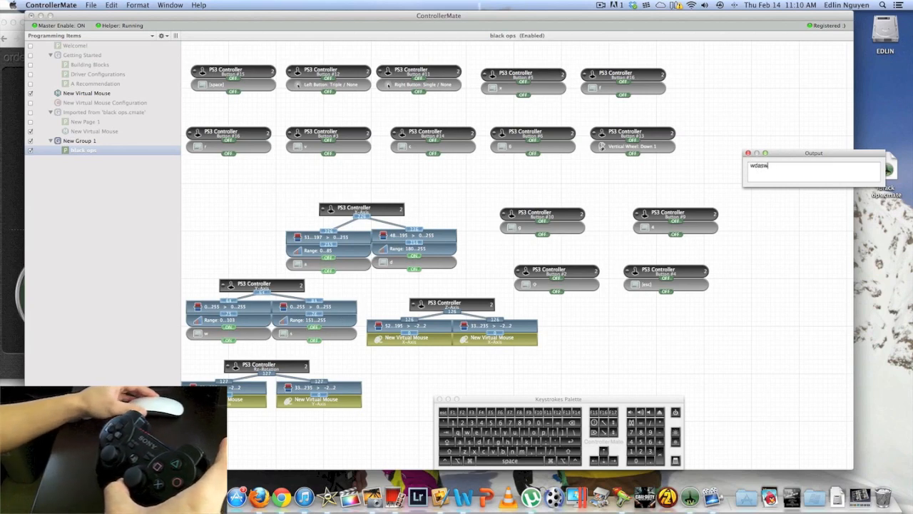
{"action": "type", "text": "dsawdsawdsawdsa"}
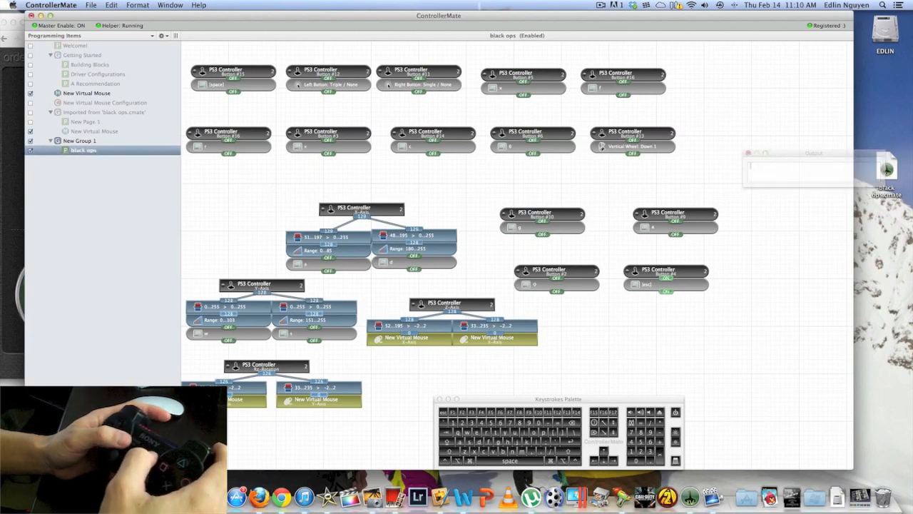
Test the PS3 controller buttons mapped to 4 and g, and retest the stick's movement keys
{"action": "type", "text": "4g4g"}
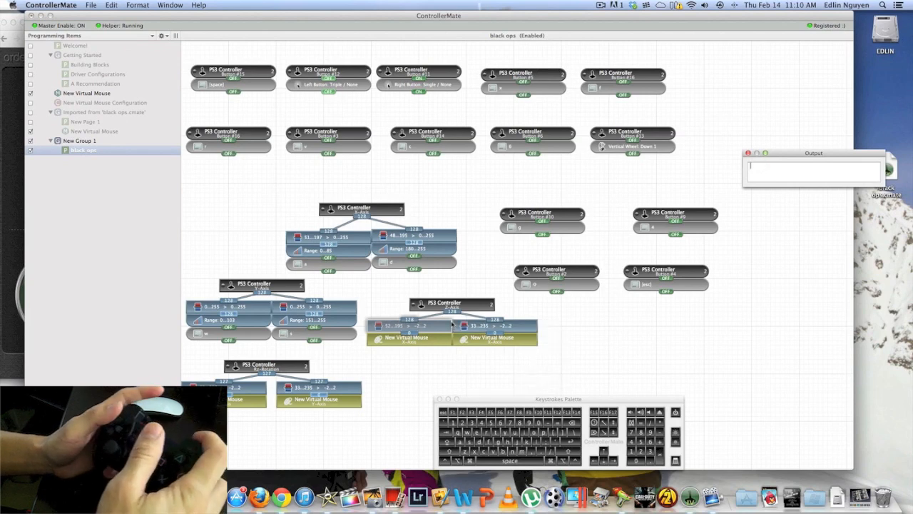
{"action": "type", "text": "4"}
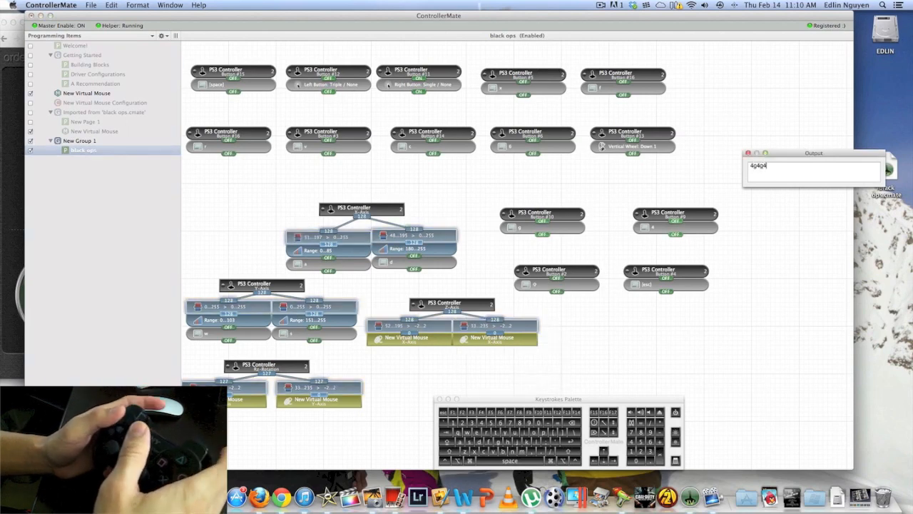
{"action": "type", "text": "wdawdsawds"}
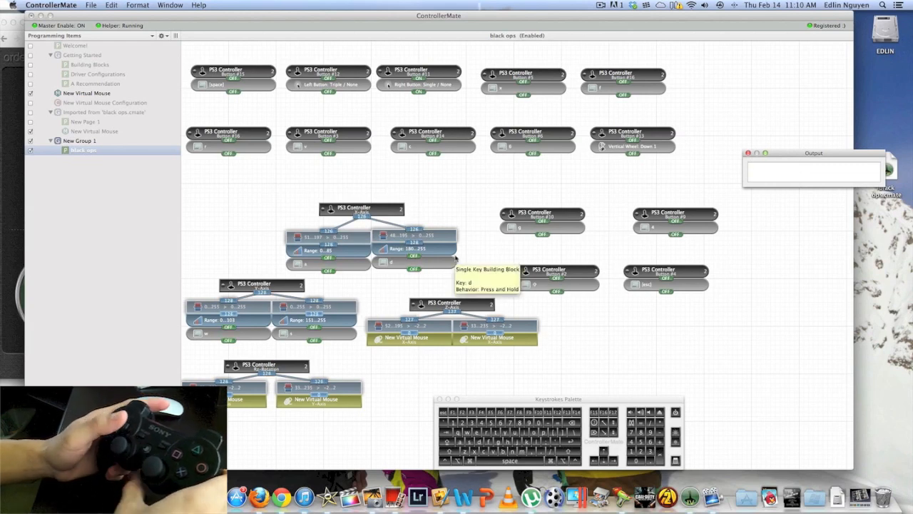
{"action": "type", "text": "wa"}
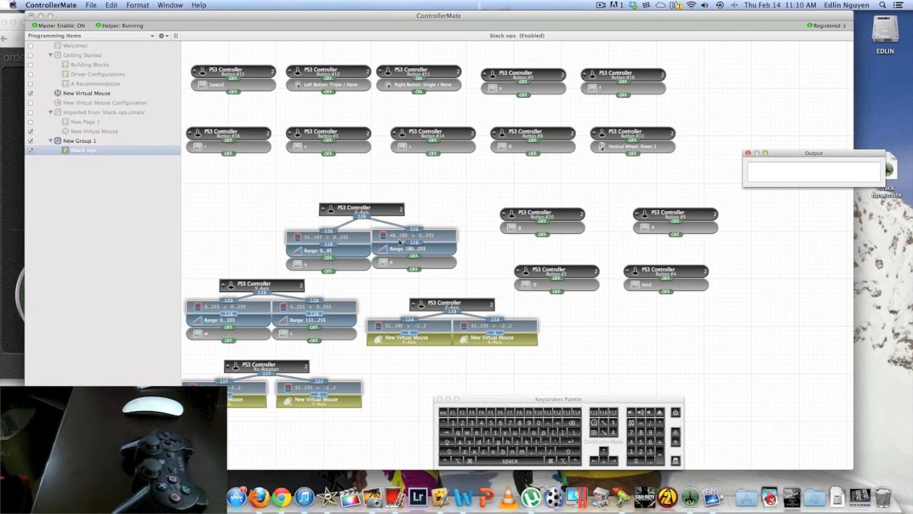
Create a new programming page in New Group 1
{"action": "left_click", "coordinate": [134, 20]}
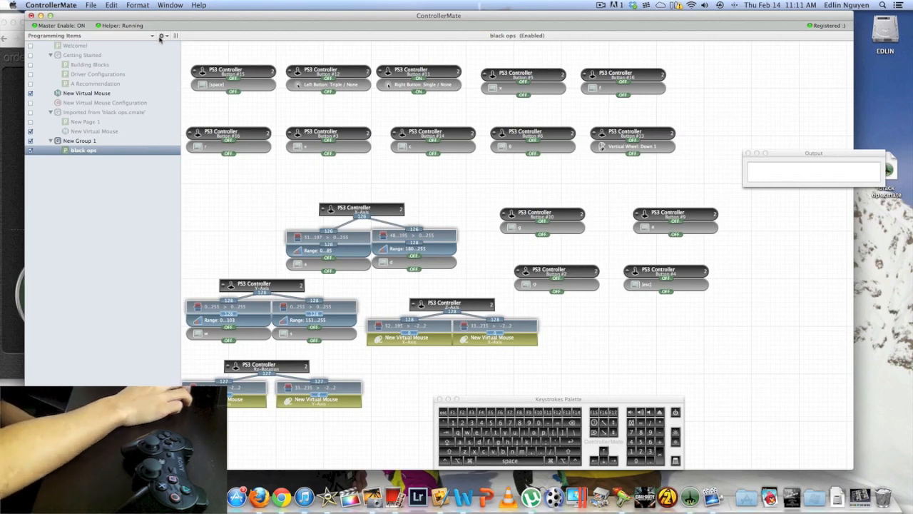
{"action": "scroll", "coordinate": [383, 53], "scroll_direction": "down", "scroll_amount": 1}
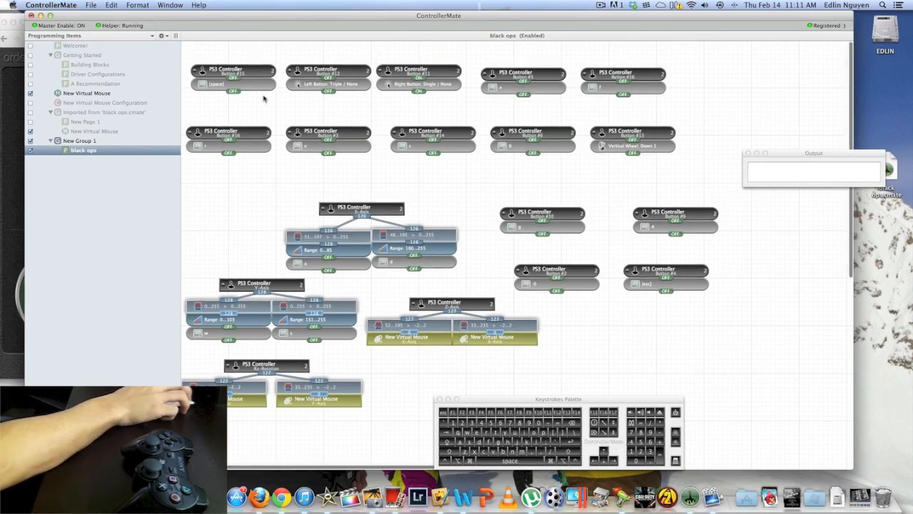
{"action": "left_click", "coordinate": [162, 38]}
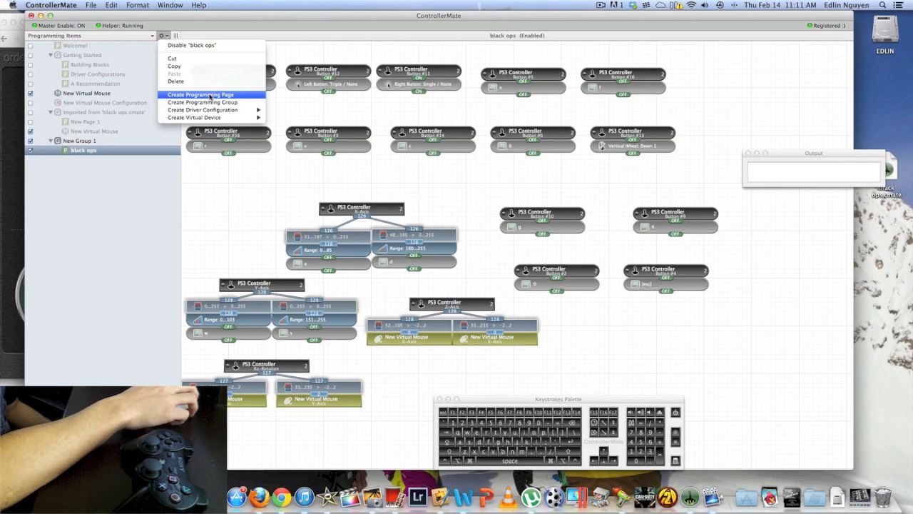
{"action": "left_click", "coordinate": [207, 94]}
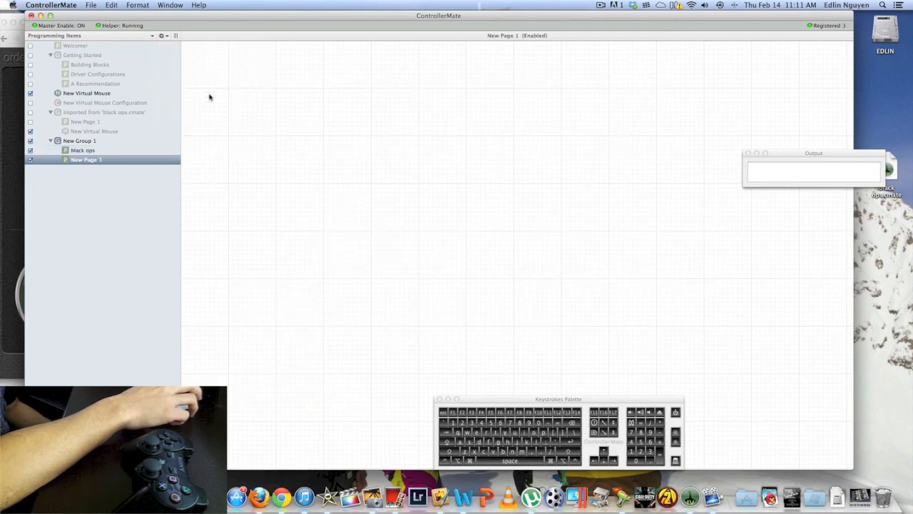
Look at the black ops page, return to New Page 1 and open the Inspector window with its properties
{"action": "left_click", "coordinate": [84, 152]}
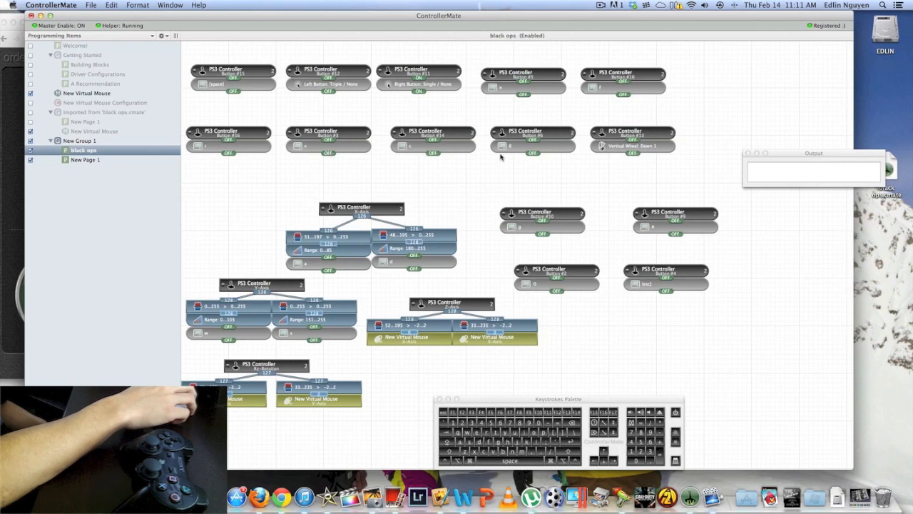
{"action": "left_click", "coordinate": [98, 161]}
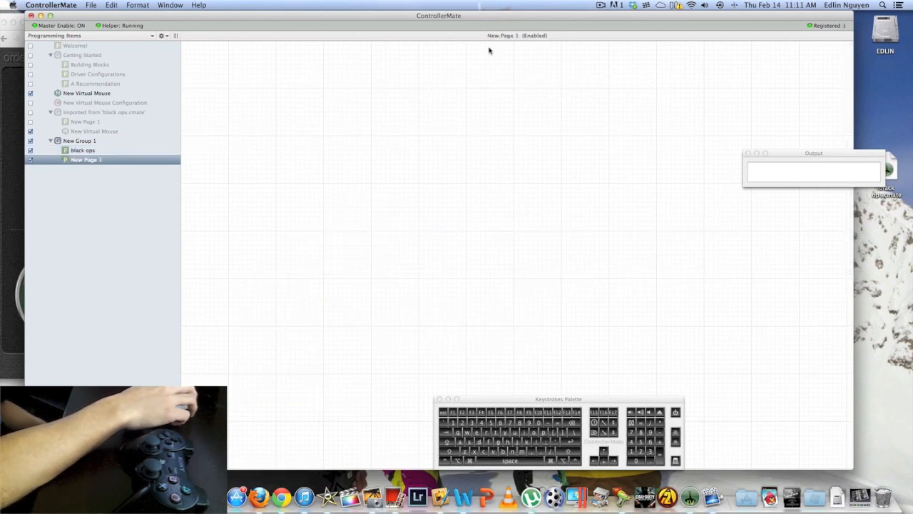
{"action": "left_click", "coordinate": [137, 5]}
{"action": "mouse_move", "coordinate": [166, 5]}
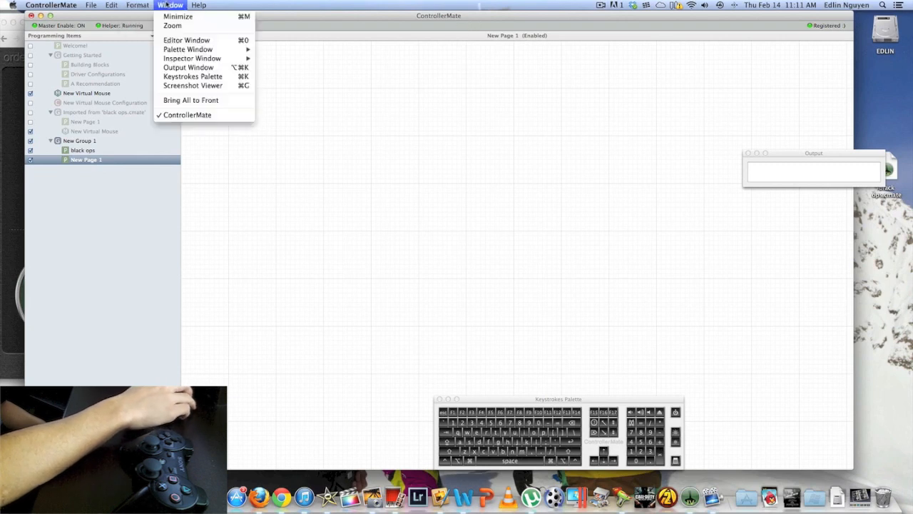
{"action": "mouse_move", "coordinate": [201, 60]}
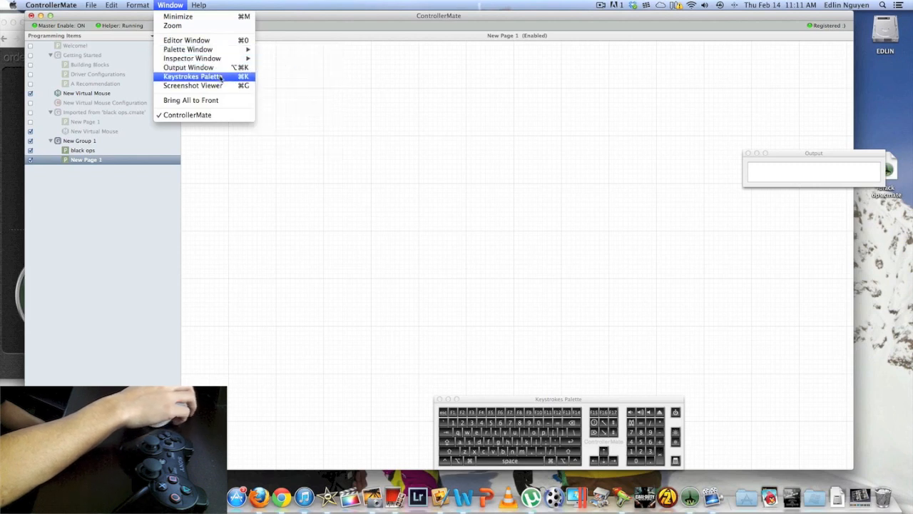
{"action": "left_click", "coordinate": [278, 59]}
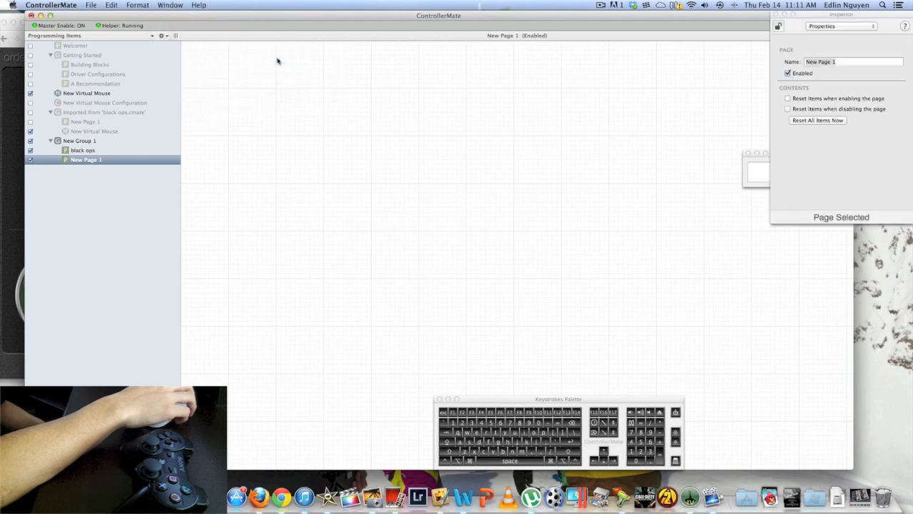
Close the Output window and keep the Inspector on Properties for New Page 1
{"action": "left_click", "coordinate": [758, 175]}
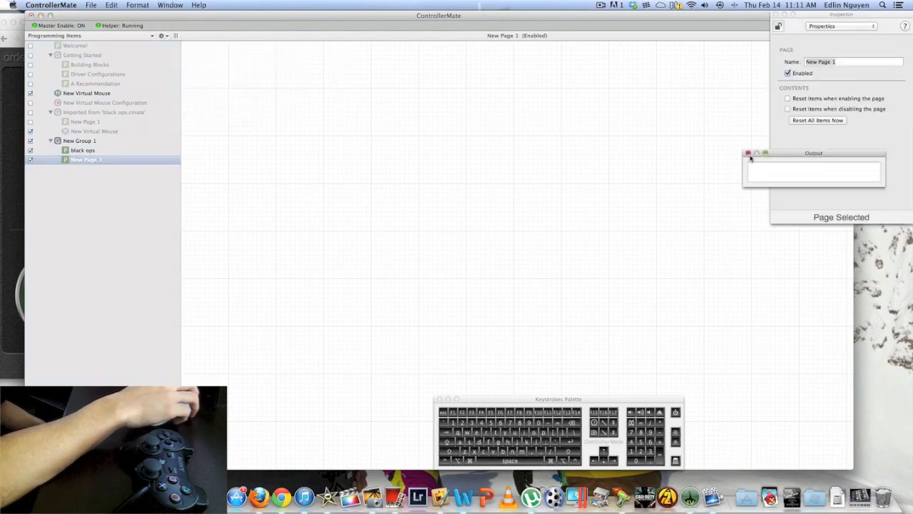
{"action": "left_click", "coordinate": [748, 153]}
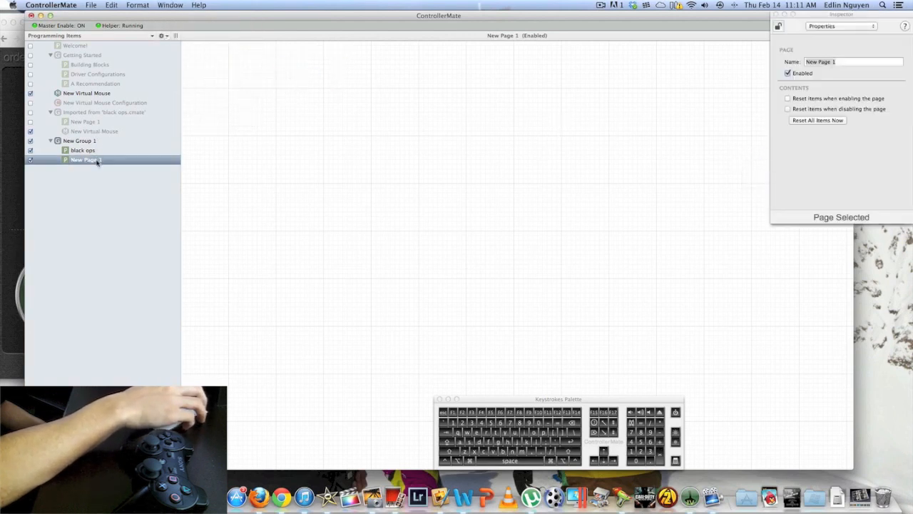
{"action": "left_click", "coordinate": [824, 26]}
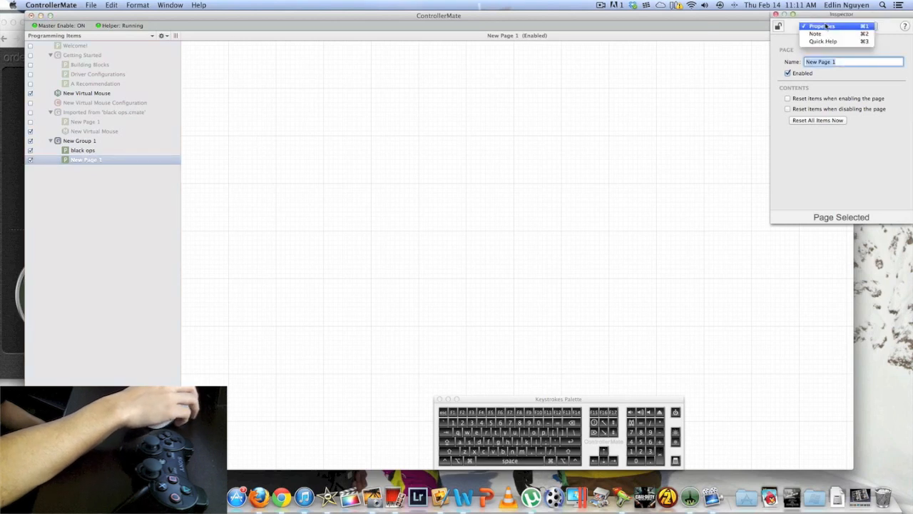
{"action": "left_click", "coordinate": [822, 24]}
{"action": "left_click", "coordinate": [196, 56]}
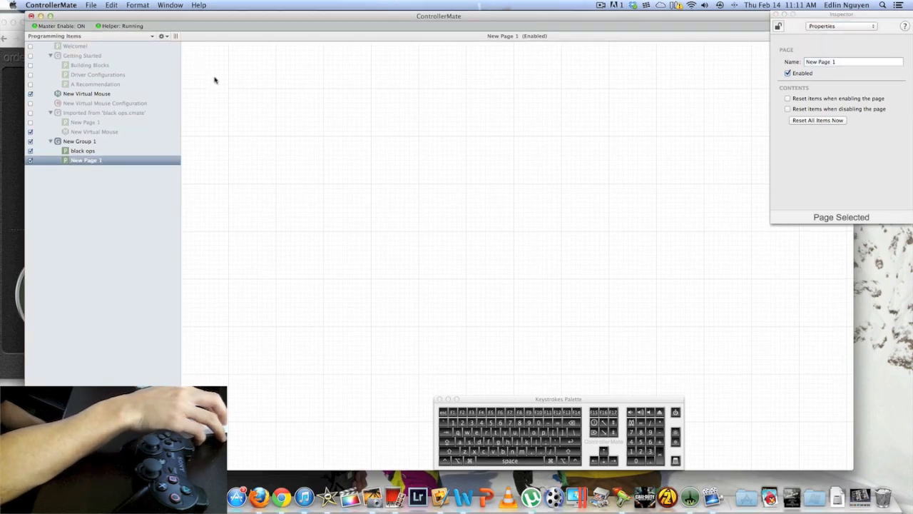
Open a new Palette window for the Controllers building blocks
{"action": "right_click", "coordinate": [214, 80]}
{"action": "left_click", "coordinate": [216, 73]}
{"action": "left_click", "coordinate": [137, 6]}
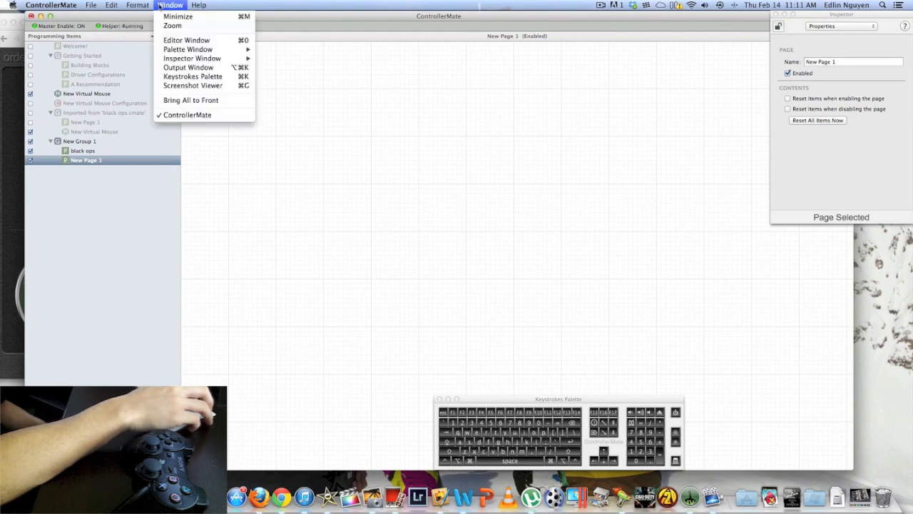
{"action": "left_click", "coordinate": [188, 40]}
{"action": "left_click", "coordinate": [175, 5]}
{"action": "mouse_move", "coordinate": [207, 51]}
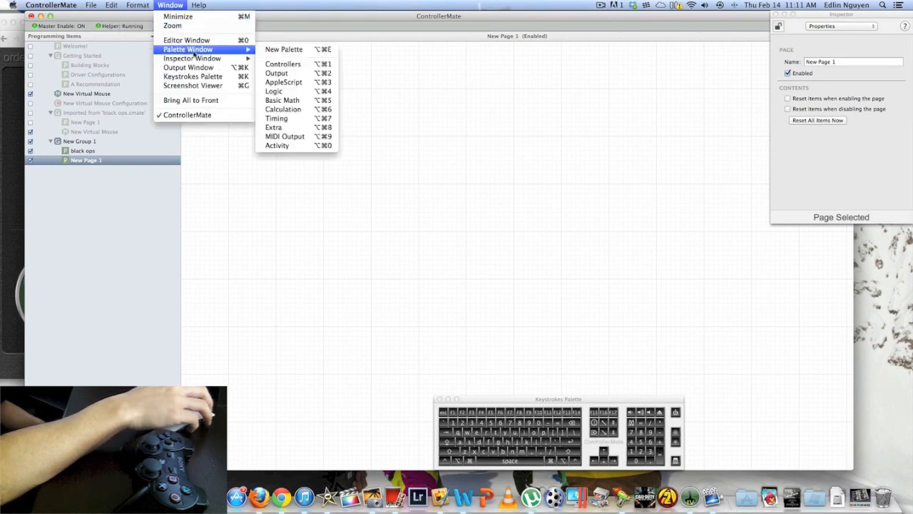
{"action": "left_click", "coordinate": [283, 53]}
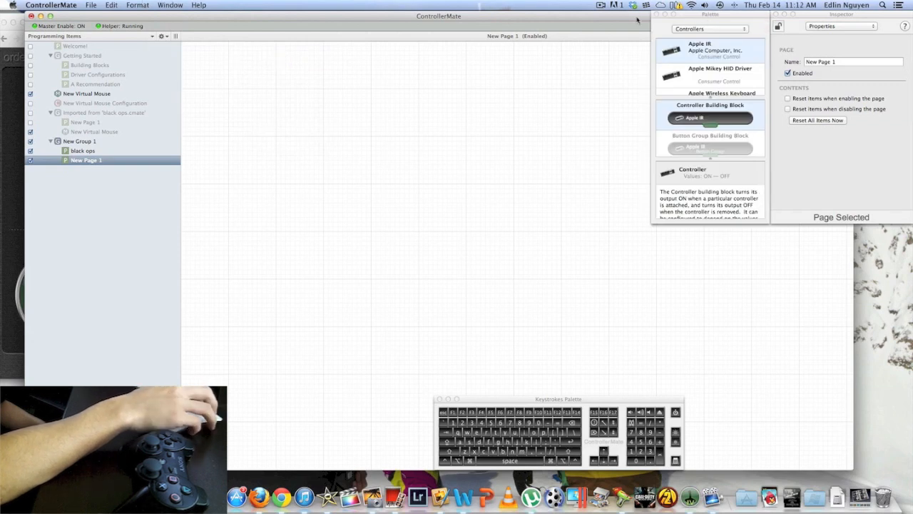
Select the second PS3 Controller (Joystick 2) among the palette's controllers and enlarge the Palette window
{"action": "left_click", "coordinate": [710, 17]}
{"action": "scroll", "coordinate": [707, 63], "scroll_direction": "down", "scroll_amount": 2}
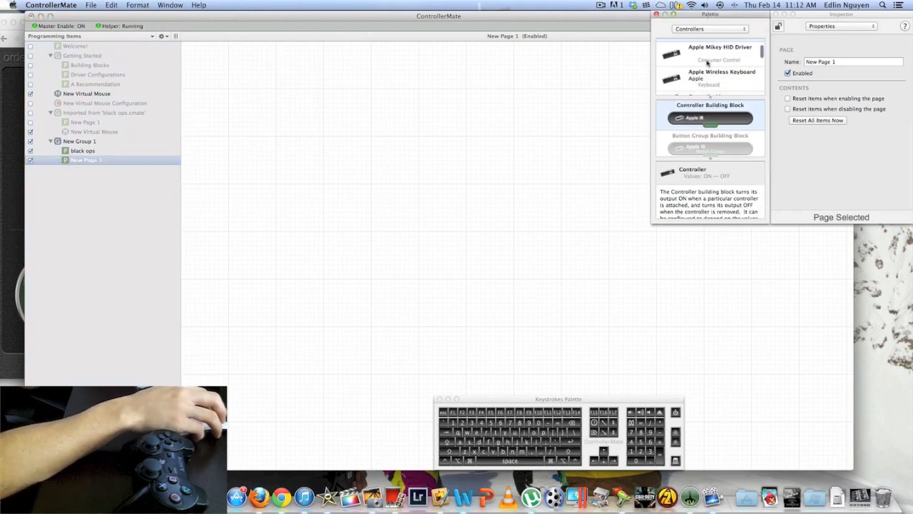
{"action": "scroll", "coordinate": [707, 63], "scroll_direction": "down", "scroll_amount": 5}
{"action": "scroll", "coordinate": [707, 63], "scroll_direction": "up", "scroll_amount": 2}
{"action": "scroll", "coordinate": [704, 77], "scroll_direction": "down", "scroll_amount": 2}
{"action": "scroll", "coordinate": [704, 76], "scroll_direction": "up", "scroll_amount": 2}
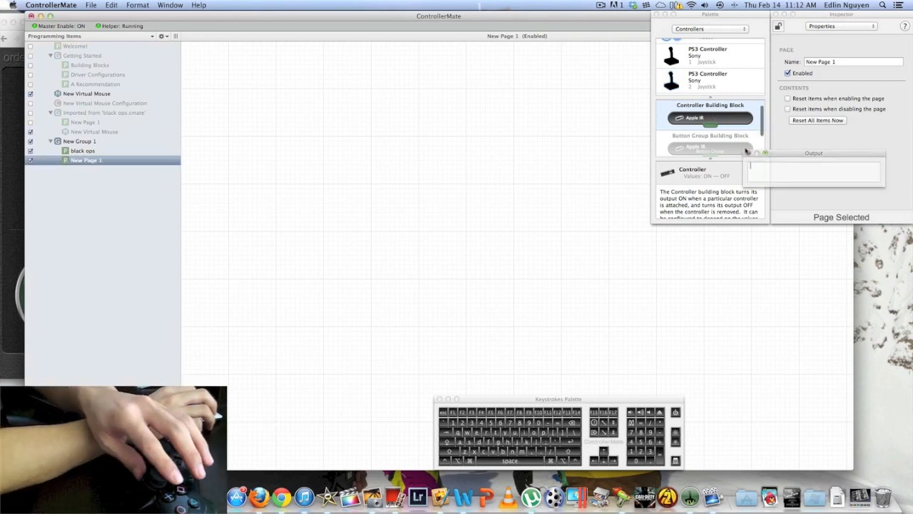
{"action": "left_click", "coordinate": [714, 79]}
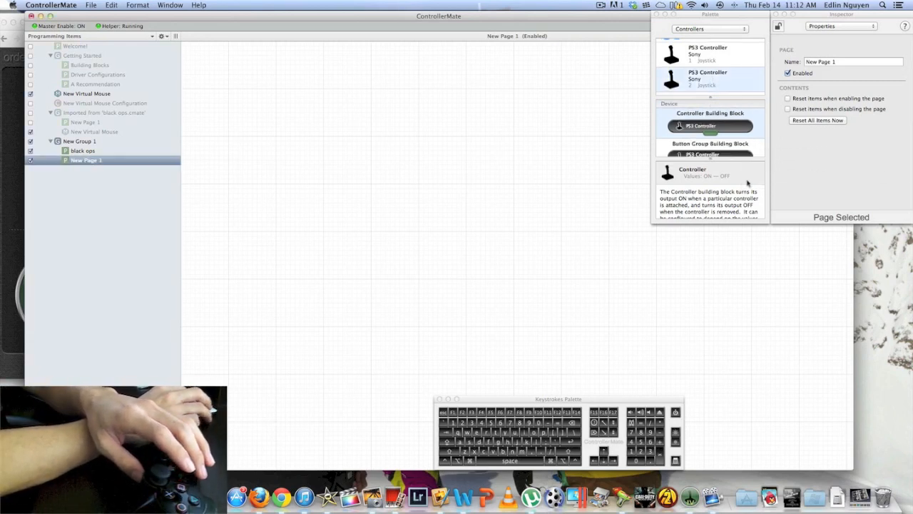
{"action": "left_click_drag", "start_coordinate": [763, 226], "coordinate": [757, 417]}
Place the PS3 controller's Button #15 building block near the upper-left corner of New Page 1
{"action": "scroll", "coordinate": [729, 253], "scroll_direction": "down", "scroll_amount": 10}
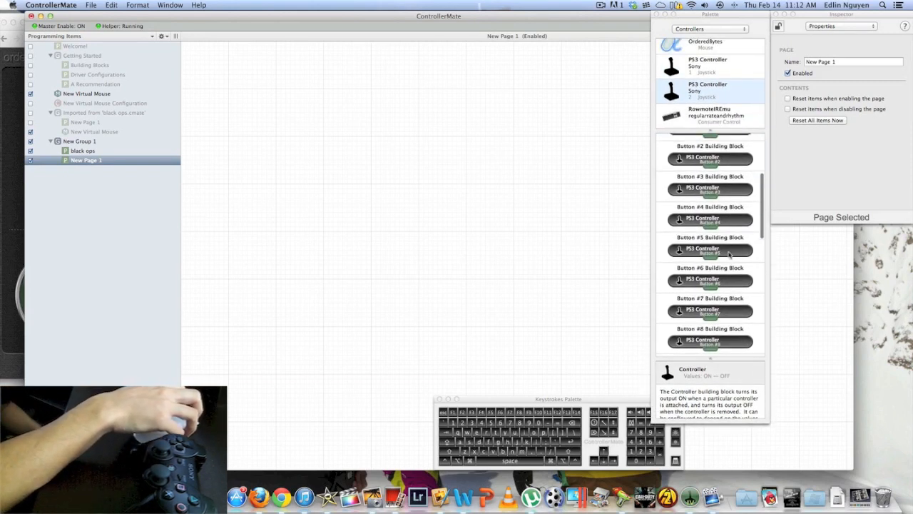
{"action": "scroll", "coordinate": [728, 254], "scroll_direction": "up", "scroll_amount": 10}
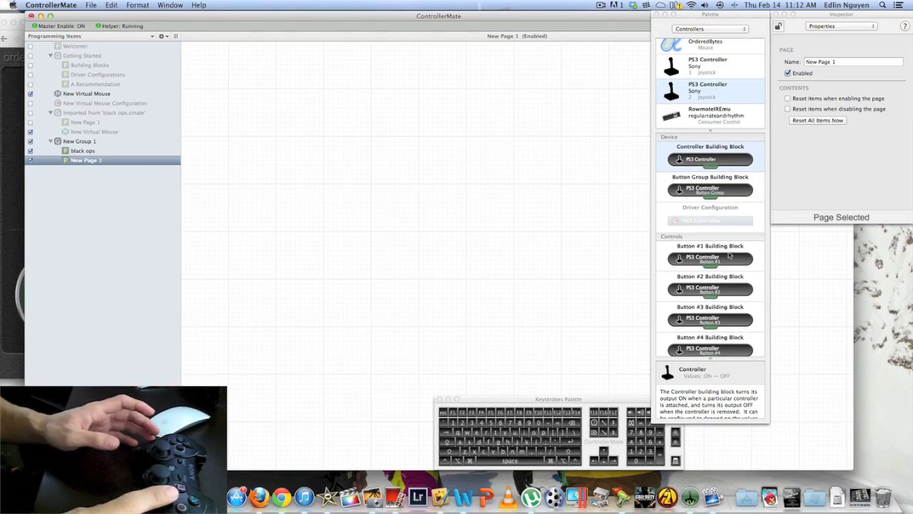
{"action": "scroll", "coordinate": [729, 254], "scroll_direction": "down", "scroll_amount": 15}
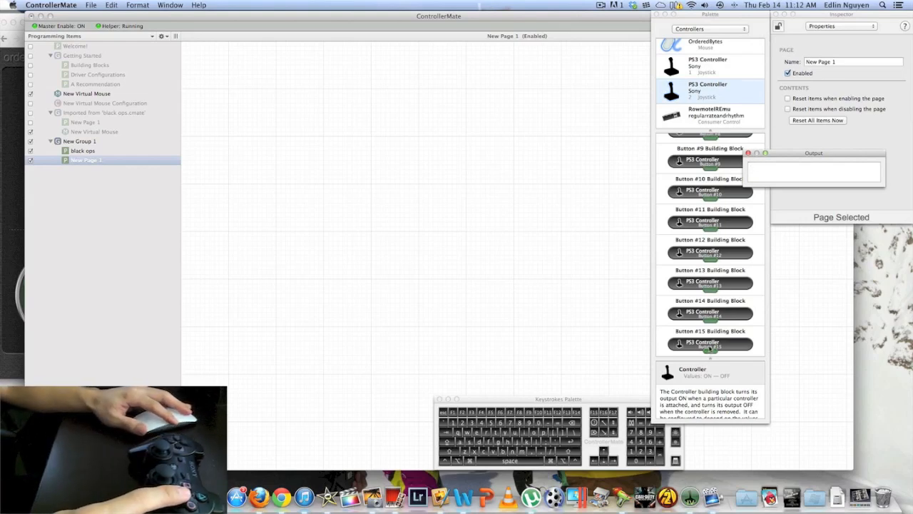
{"action": "left_click", "coordinate": [710, 346]}
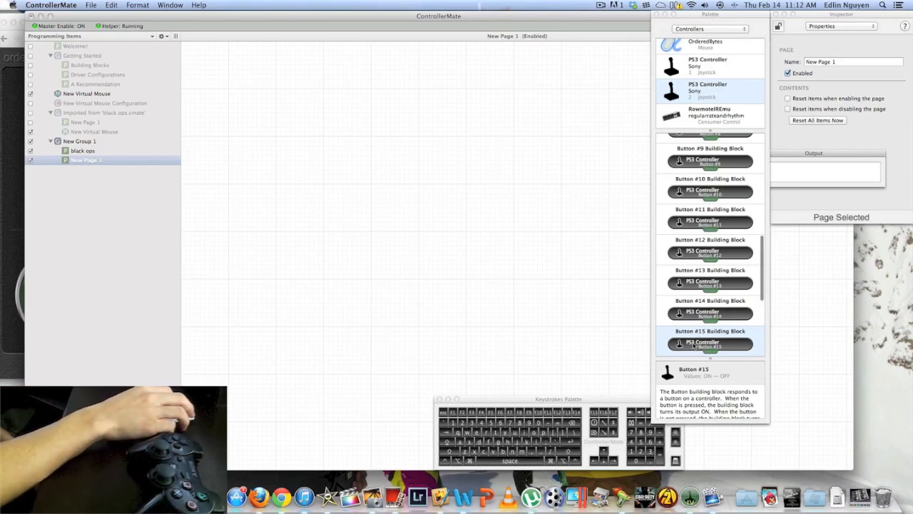
{"action": "left_click_drag", "start_coordinate": [695, 345], "coordinate": [238, 101]}
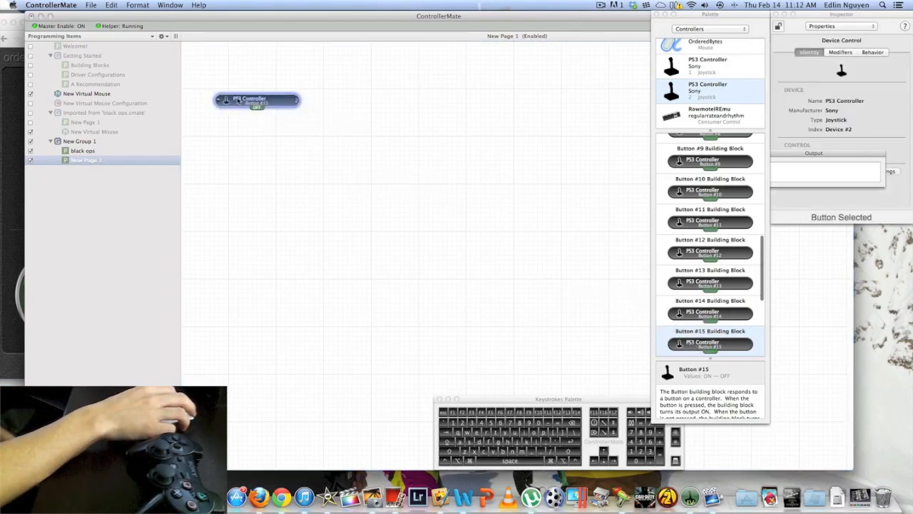
Attach a u keystroke block directly beneath the Button #15 block
{"action": "left_click", "coordinate": [543, 401]}
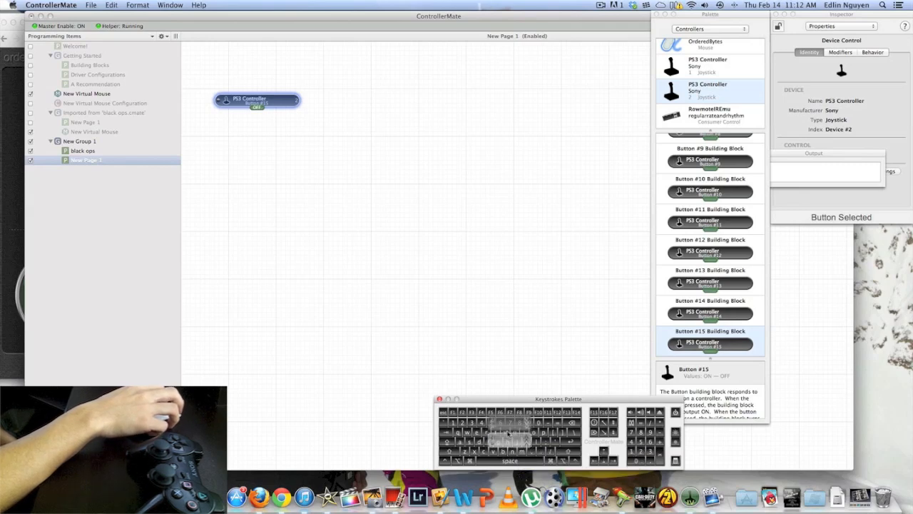
{"action": "left_click_drag", "start_coordinate": [514, 433], "coordinate": [237, 123]}
{"action": "left_click", "coordinate": [247, 145]}
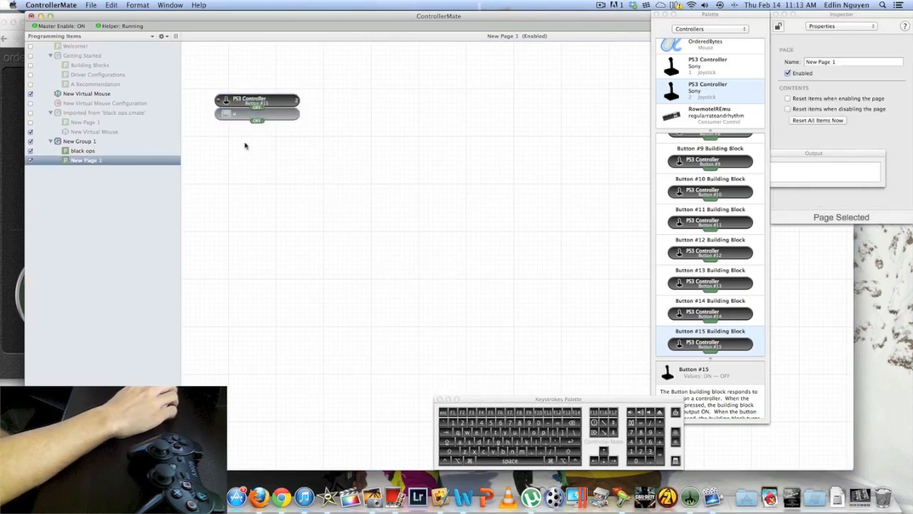
Test that controller Button #15 outputs u, and close the Output window
{"action": "type", "text": "u u u u "}
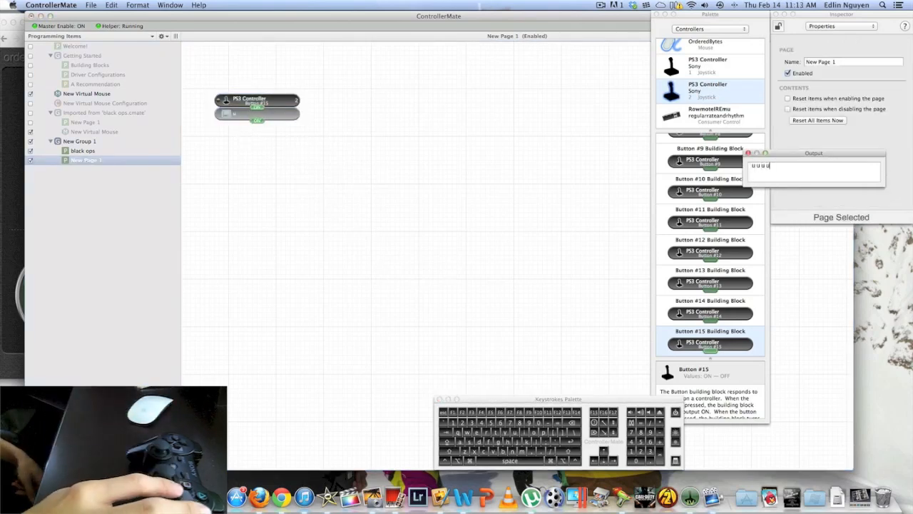
{"action": "type", "text": "u"}
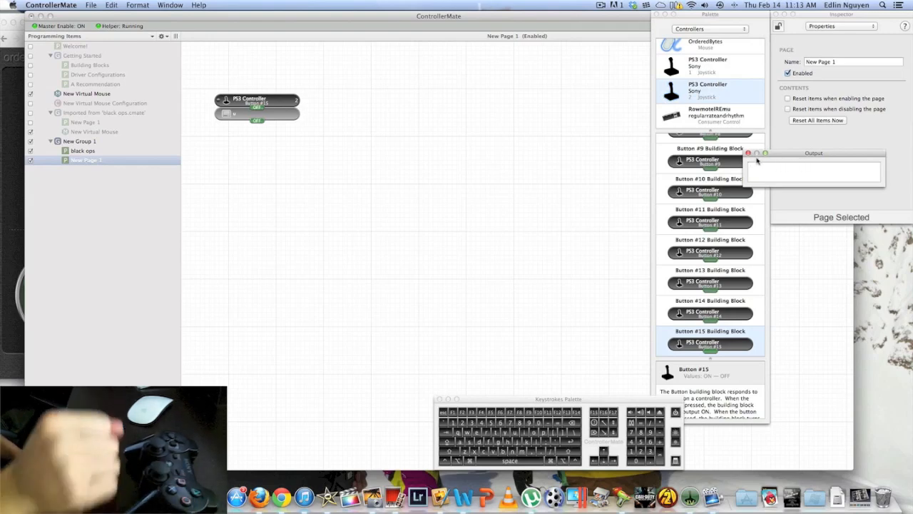
{"action": "left_click", "coordinate": [748, 153]}
Test the controller button mapped to c and select the Button #14 building block in the palette
{"action": "left_click_drag", "start_coordinate": [352, 93], "coordinate": [227, 126]}
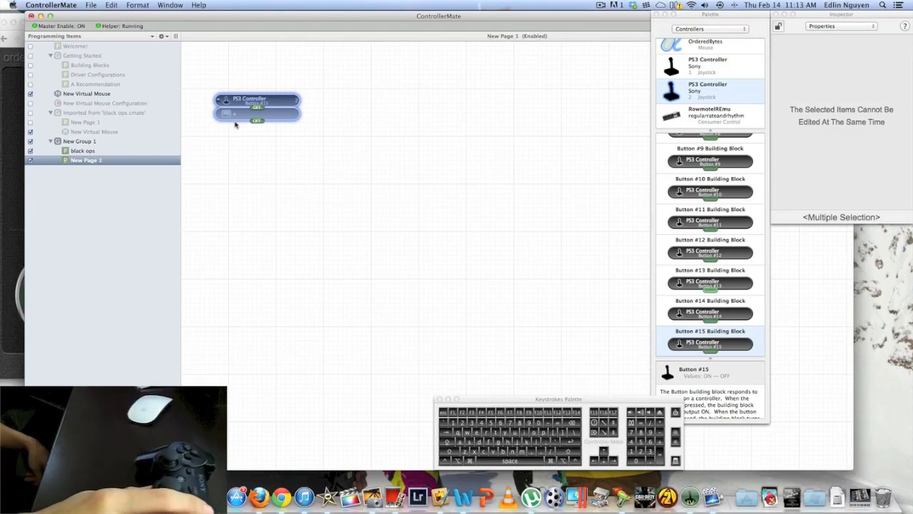
{"action": "scroll", "coordinate": [717, 293], "scroll_direction": "up", "scroll_amount": 1}
{"action": "scroll", "coordinate": [717, 293], "scroll_direction": "up", "scroll_amount": 3}
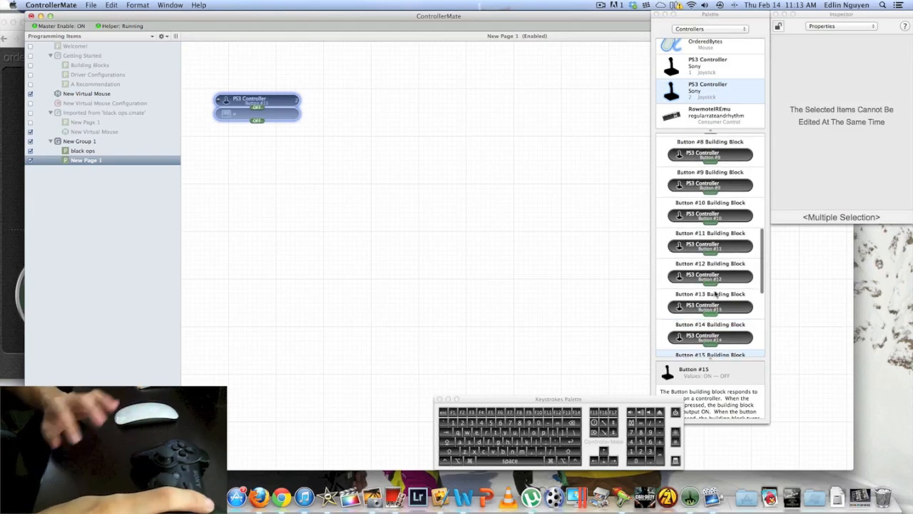
{"action": "scroll", "coordinate": [716, 293], "scroll_direction": "up", "scroll_amount": 1}
{"action": "type", "text": "cccc"}
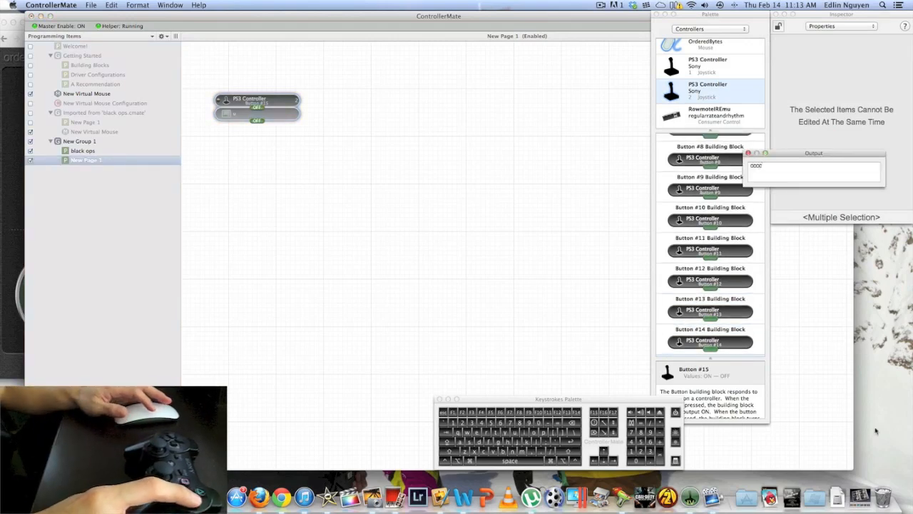
{"action": "type", "text": "cccc"}
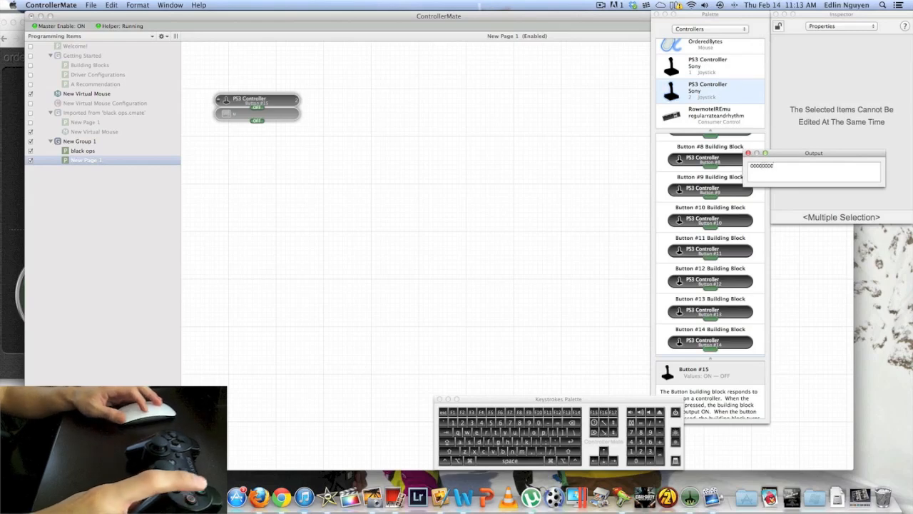
{"action": "left_click", "coordinate": [716, 341]}
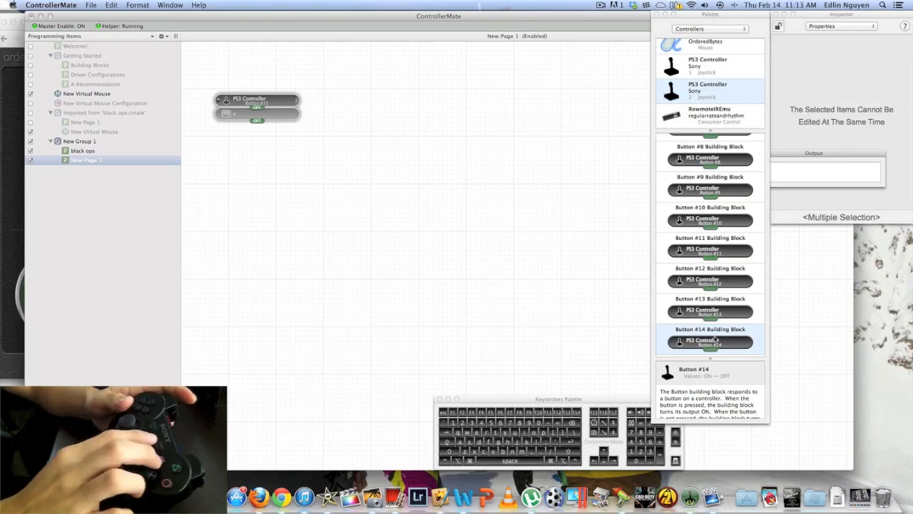
Delete the Button #15 block and its attached keystroke block from New Page 1
{"action": "left_click_drag", "start_coordinate": [340, 91], "coordinate": [166, 130]}
{"action": "right_click", "coordinate": [287, 106]}
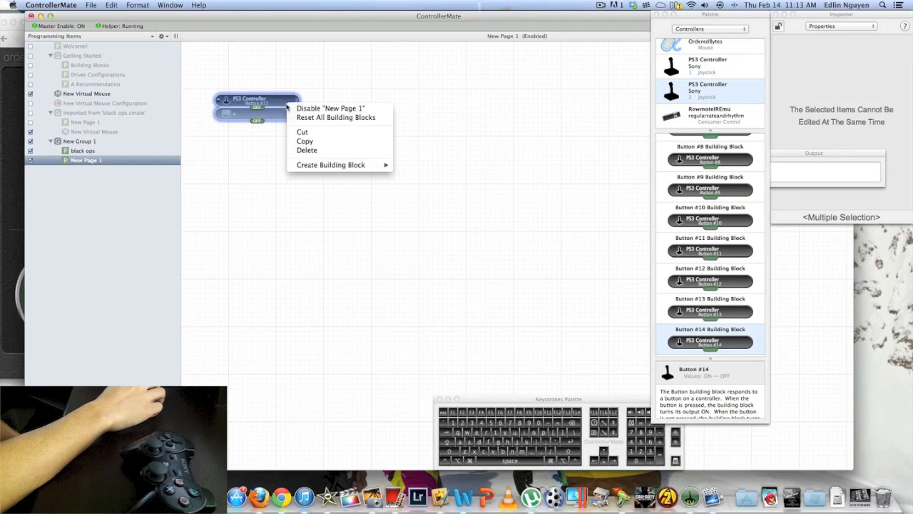
{"action": "left_click", "coordinate": [308, 150]}
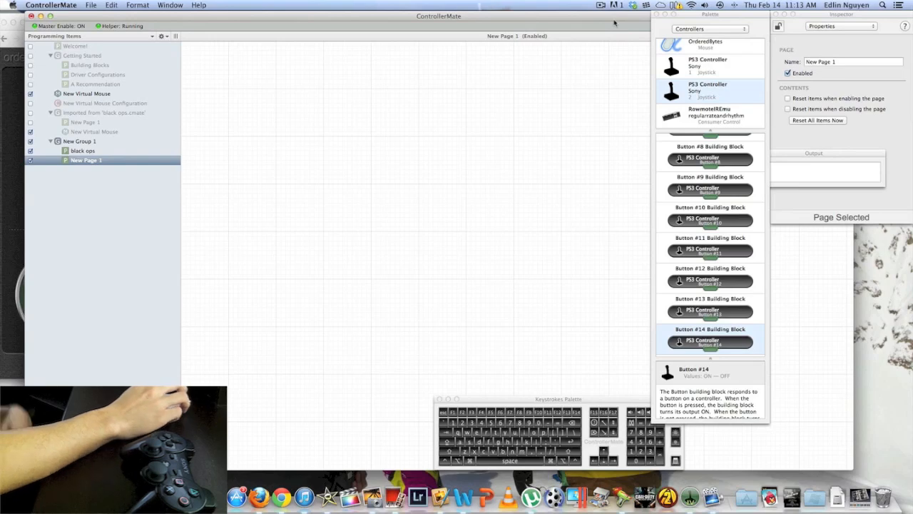
Test the stick's X-Axis mapping to the a and d keys on the black ops page and return to New Page 1
{"action": "left_click", "coordinate": [101, 152]}
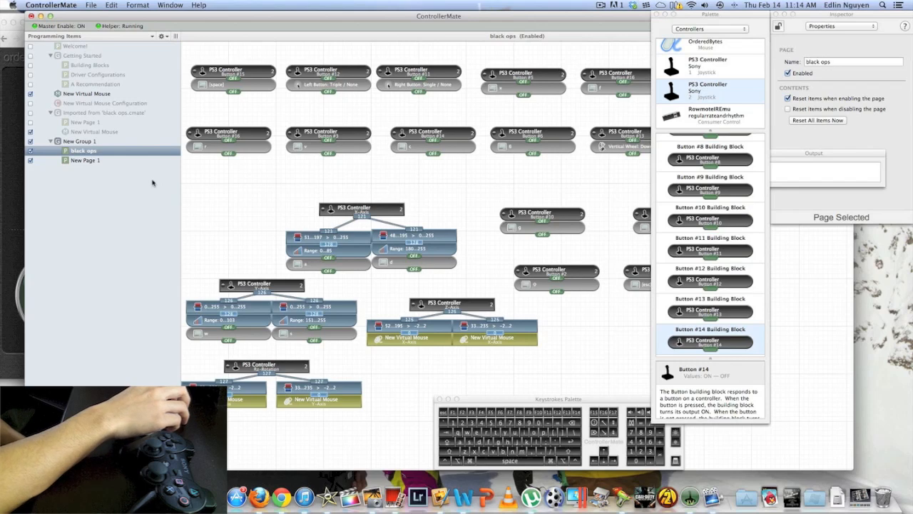
{"action": "type", "text": "dadadad"}
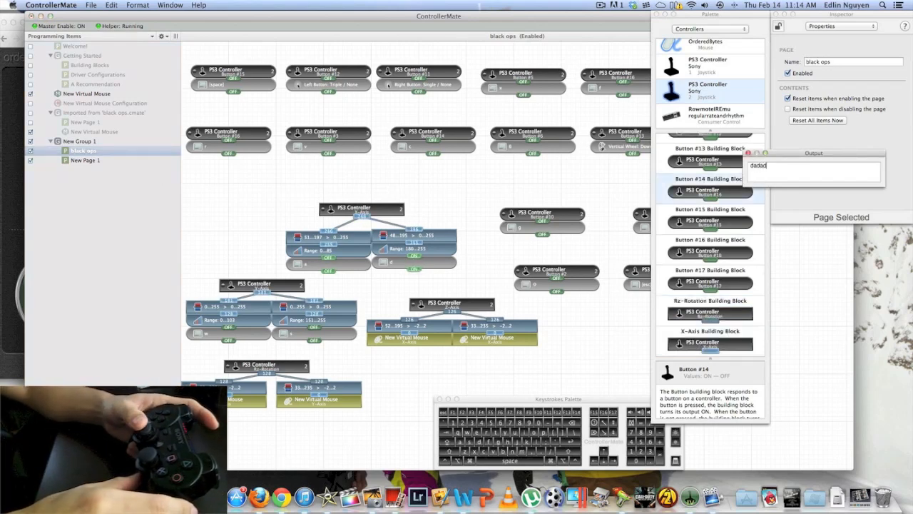
{"action": "type", "text": "adadad"}
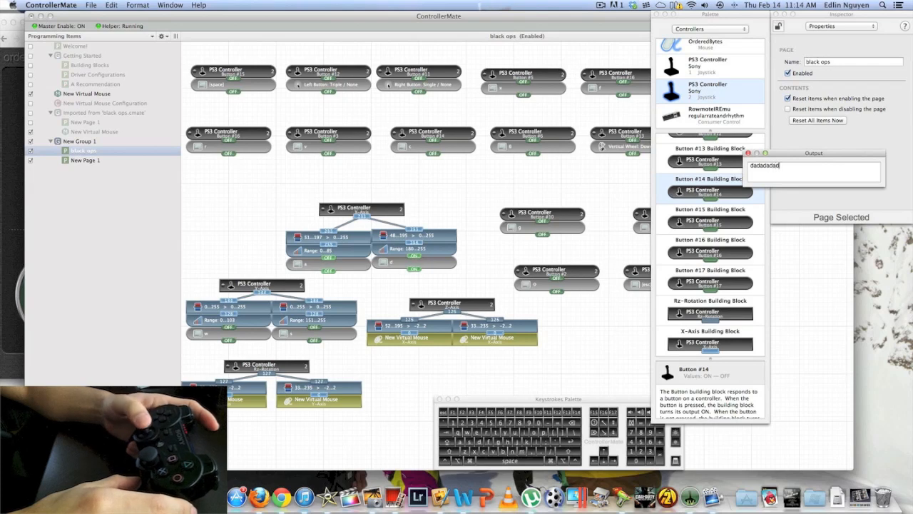
{"action": "type", "text": "a"}
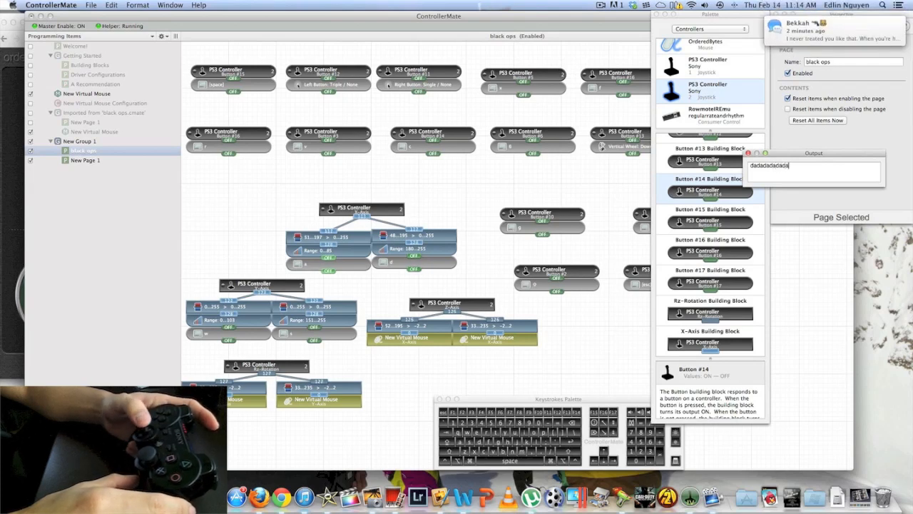
{"action": "type", "text": "dad"}
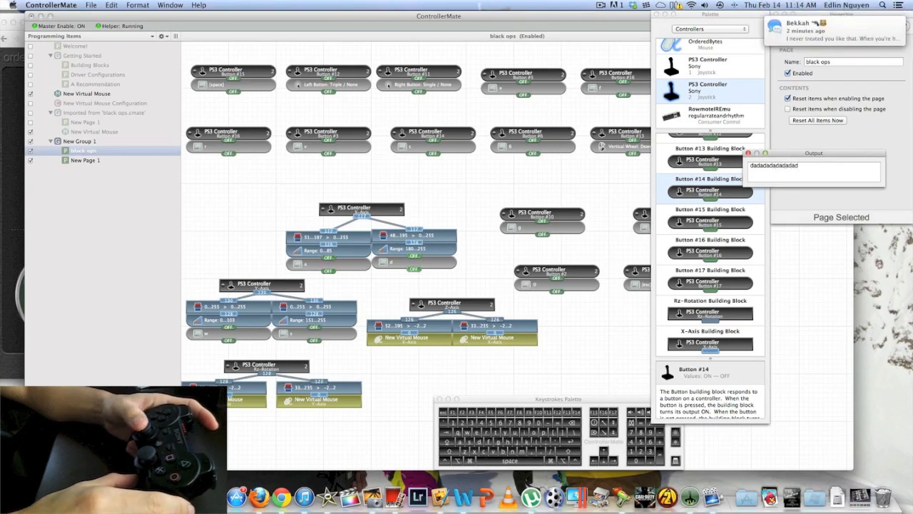
{"action": "type", "text": "ad"}
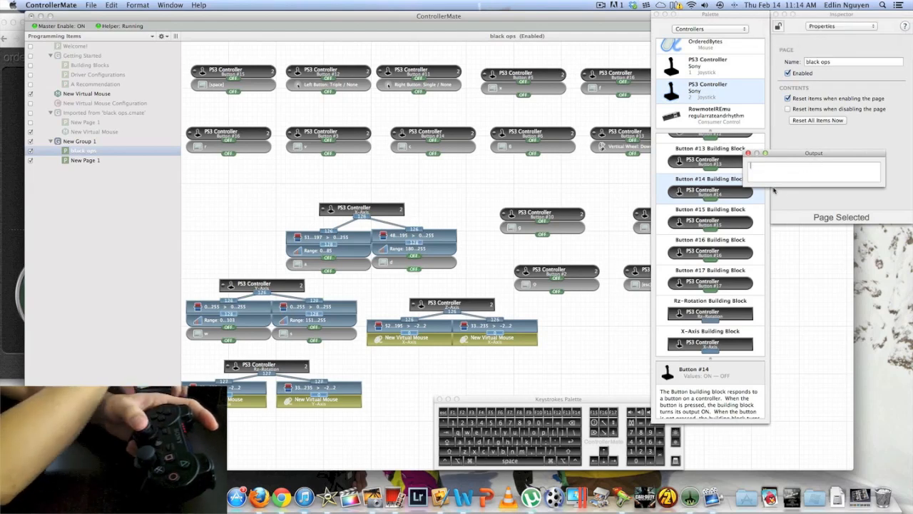
{"action": "type", "text": "d"}
{"action": "type", "text": "adada"}
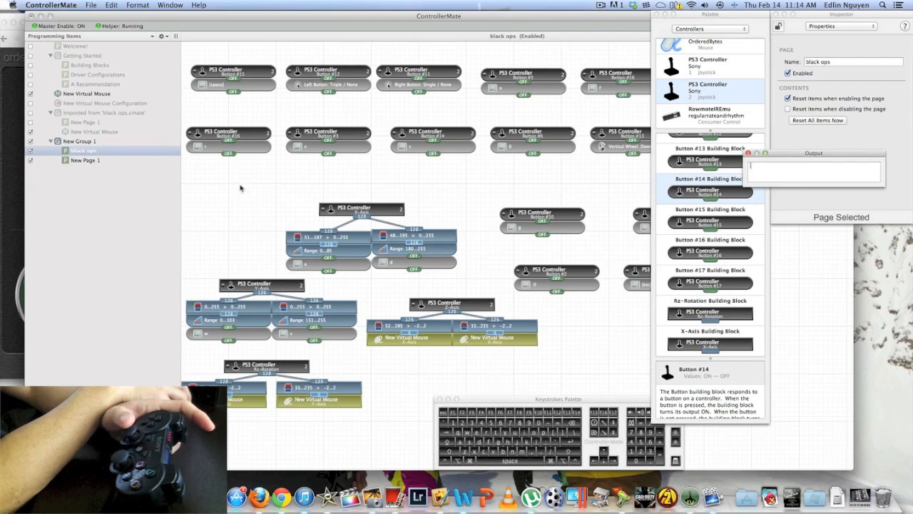
{"action": "left_click", "coordinate": [95, 162]}
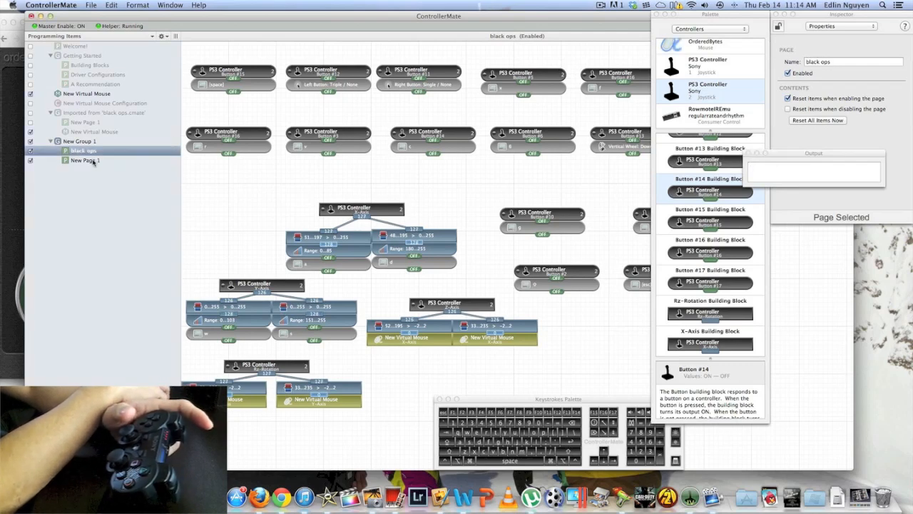
{"action": "left_click", "coordinate": [94, 161]}
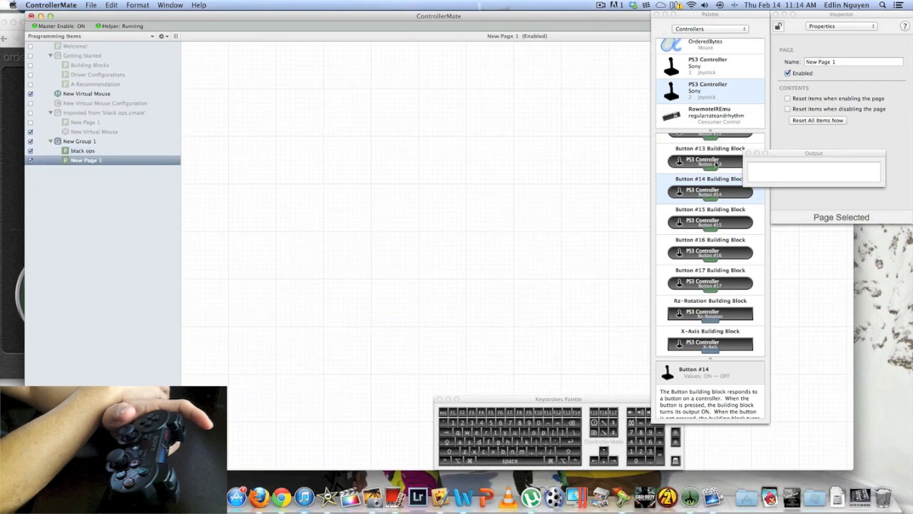
Test the stick's X-Axis mapping by producing a and d keystrokes in the Output window
{"action": "left_click", "coordinate": [778, 170]}
{"action": "type", "text": "adaddad"}
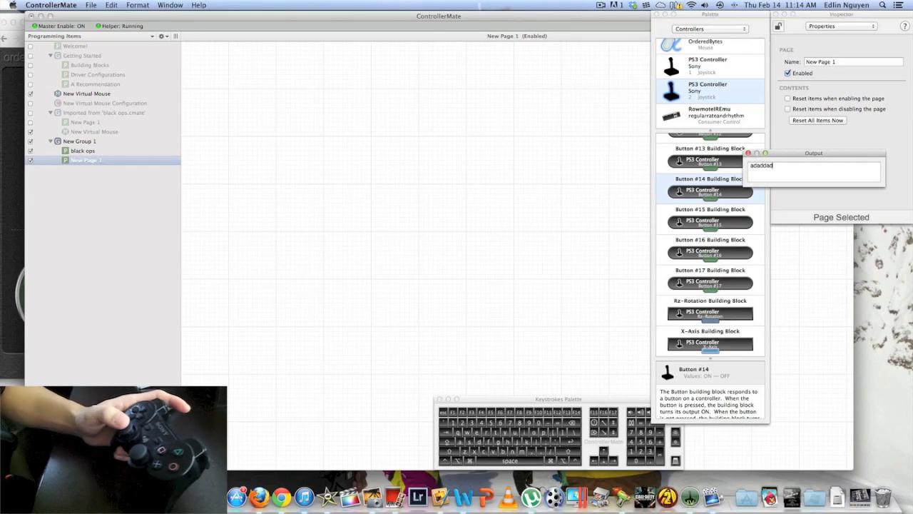
{"action": "type", "text": "adadada"}
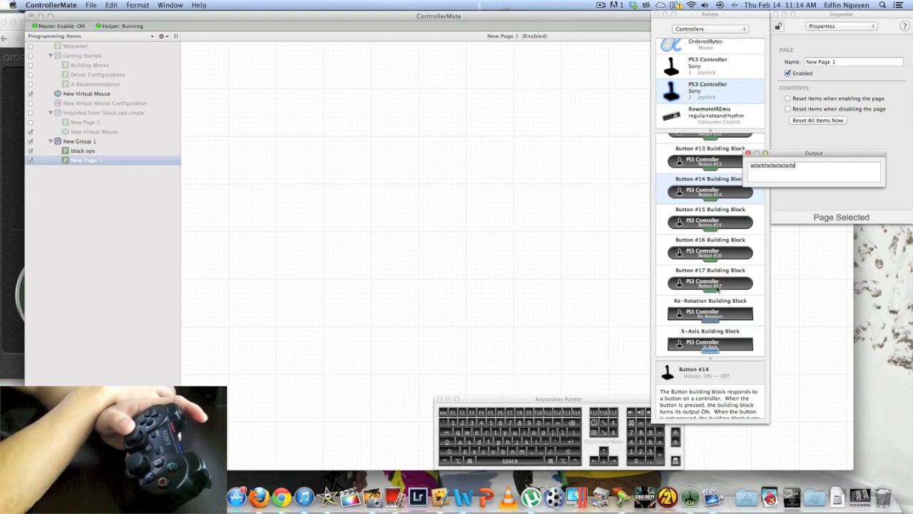
{"action": "left_click", "coordinate": [720, 284]}
{"action": "type", "text": "aa"}
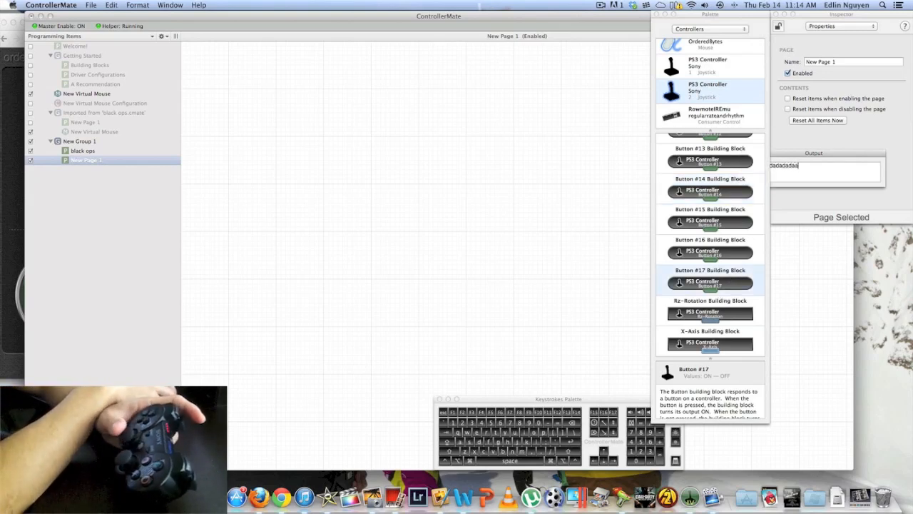
{"action": "type", "text": "daadd"}
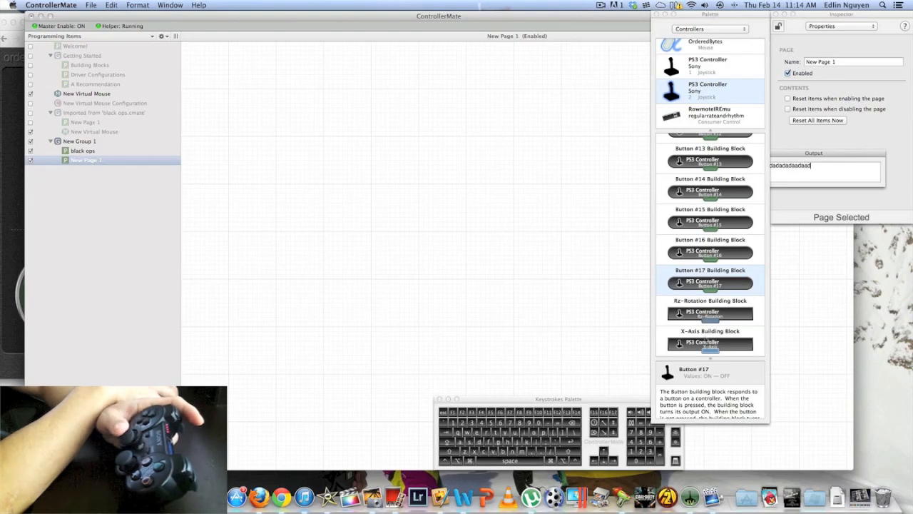
{"action": "type", "text": "a"}
Add the second PS3 controller's X-Axis block to New Page 1 and list the Calculation building blocks
{"action": "left_click_drag", "start_coordinate": [708, 348], "coordinate": [262, 91]}
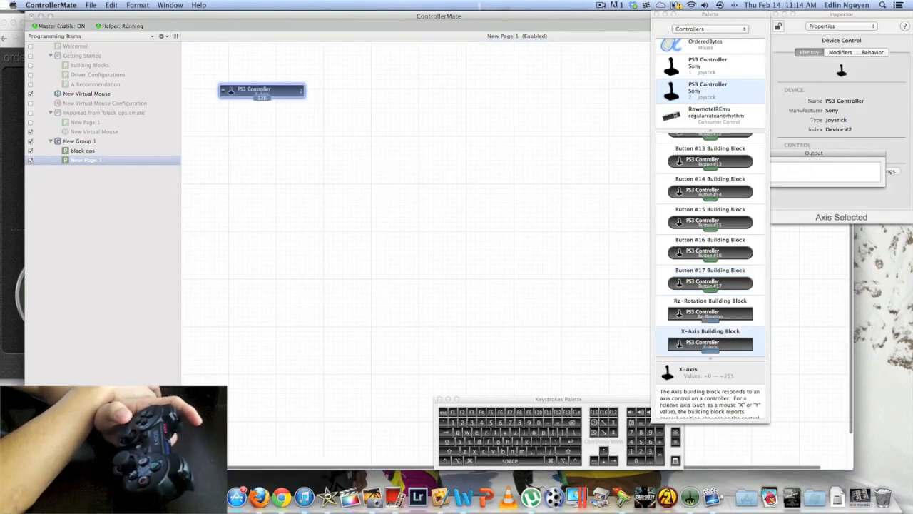
{"action": "left_click", "coordinate": [703, 28]}
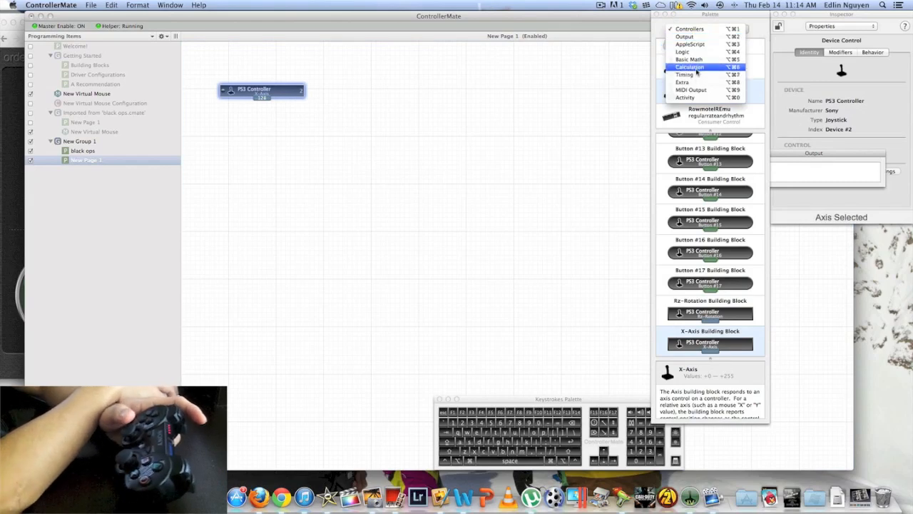
{"action": "left_click", "coordinate": [696, 67]}
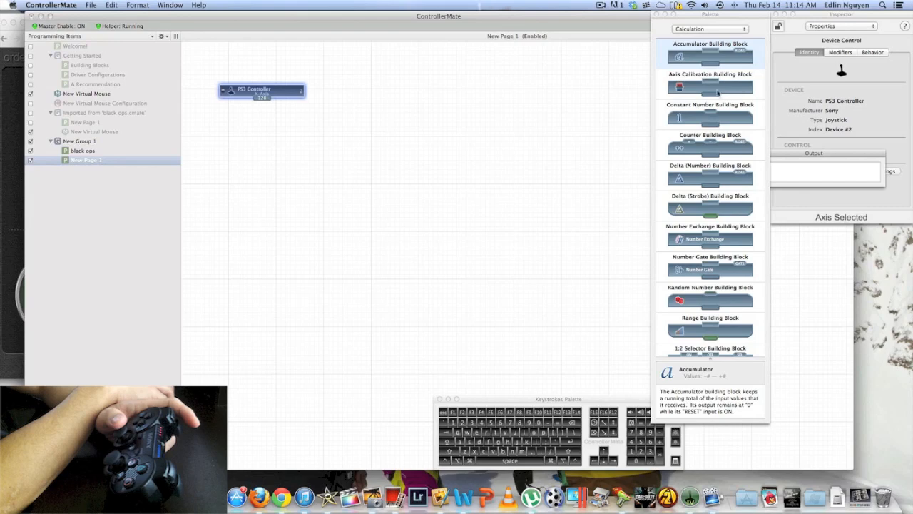
Review the X-Axis block arrangement on the black ops page, clear the stray output, and return to New Page 1
{"action": "left_click", "coordinate": [79, 150]}
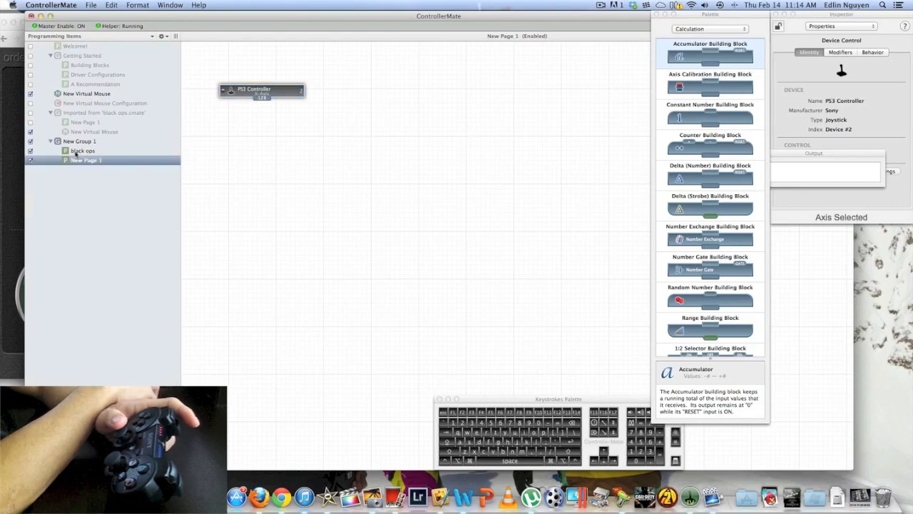
{"action": "type", "text": "wa"}
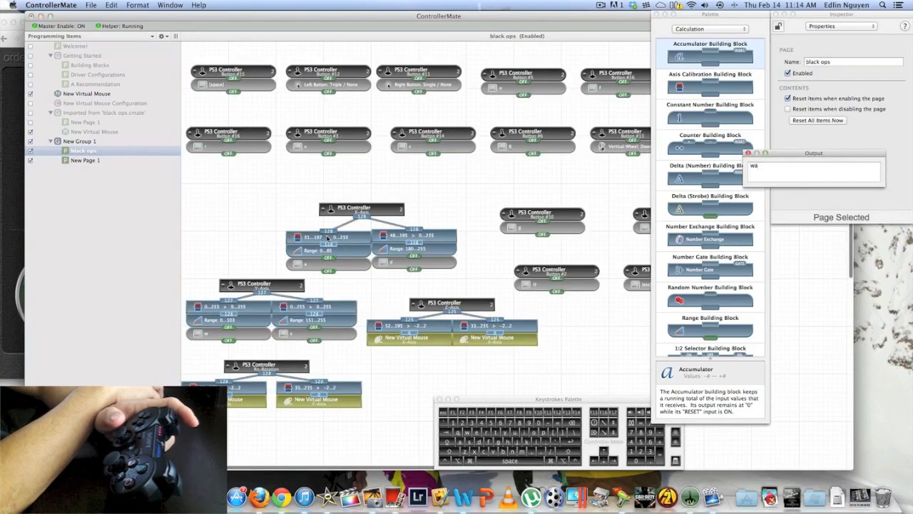
{"action": "key", "text": "BackSpace"}
{"action": "key", "text": "BackSpace"}
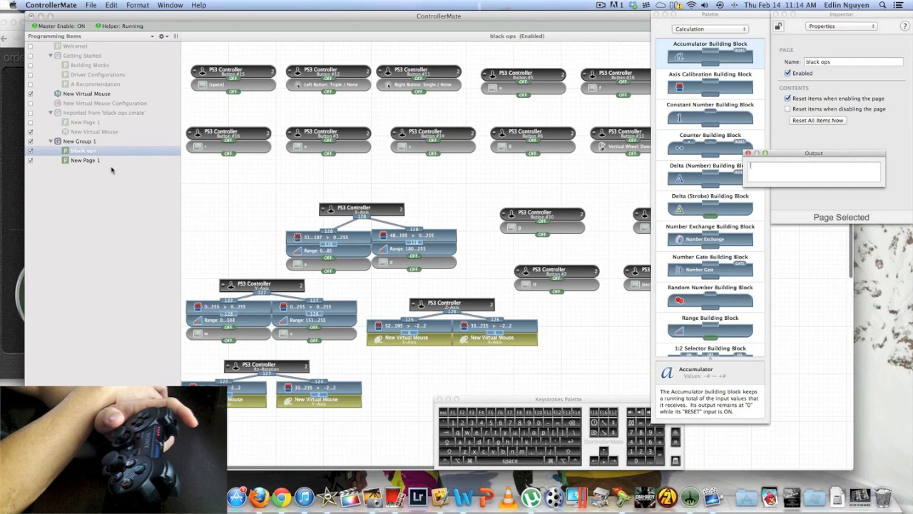
{"action": "left_click", "coordinate": [106, 159]}
Place two Axis Calibration blocks side by side below the X-Axis block and connect both to its output
{"action": "left_click_drag", "start_coordinate": [679, 89], "coordinate": [201, 117]}
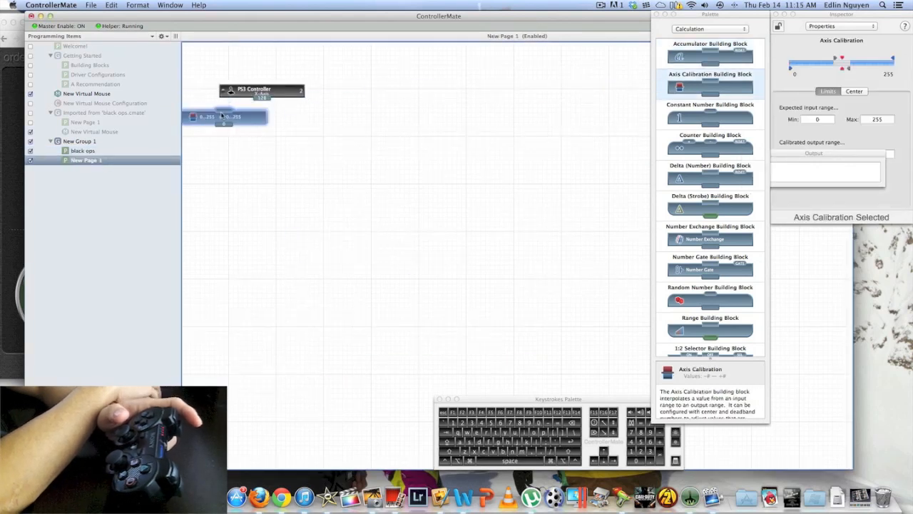
{"action": "left_click_drag", "start_coordinate": [717, 89], "coordinate": [317, 120]}
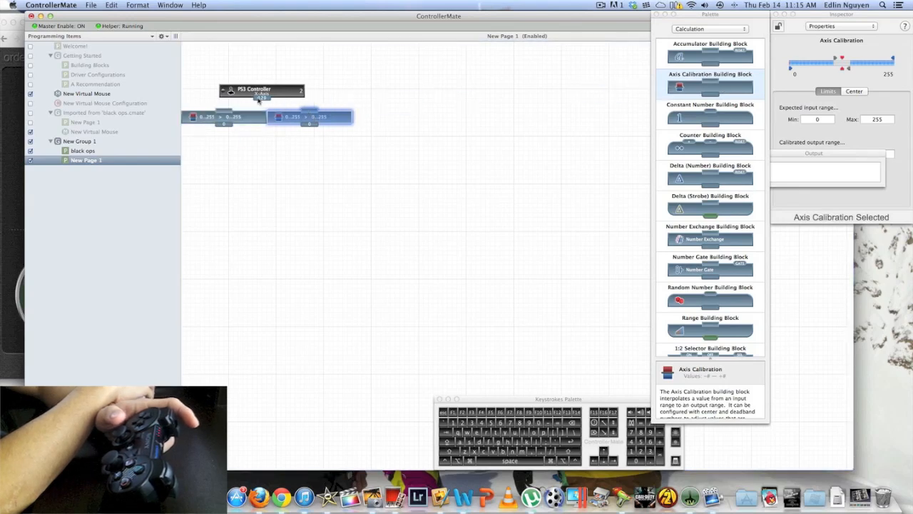
{"action": "mouse_move", "coordinate": [261, 100]}
{"action": "left_mouse_down"}
{"action": "mouse_move", "coordinate": [225, 112]}
{"action": "mouse_move", "coordinate": [314, 112]}
{"action": "left_mouse_up"}
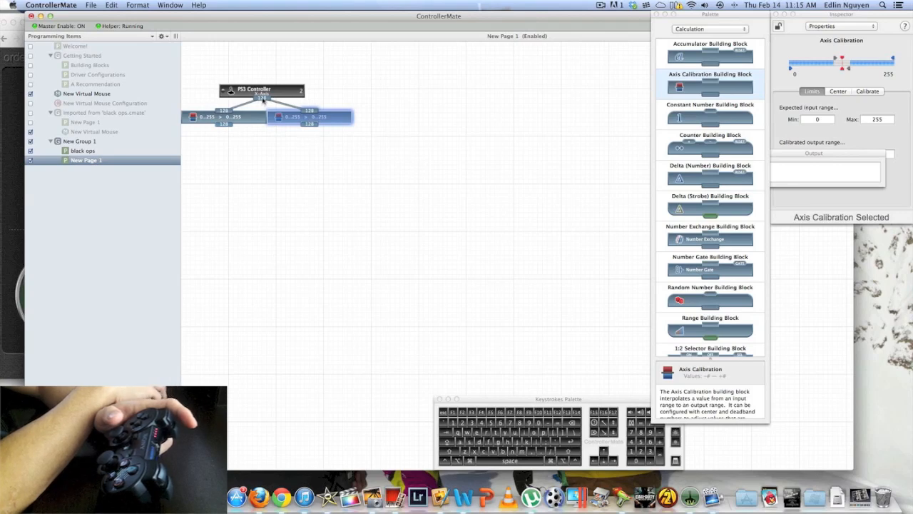
Calibrate the left Axis Calibration block under the X-Axis block by setting its center and saving the values
{"action": "left_click", "coordinate": [238, 120]}
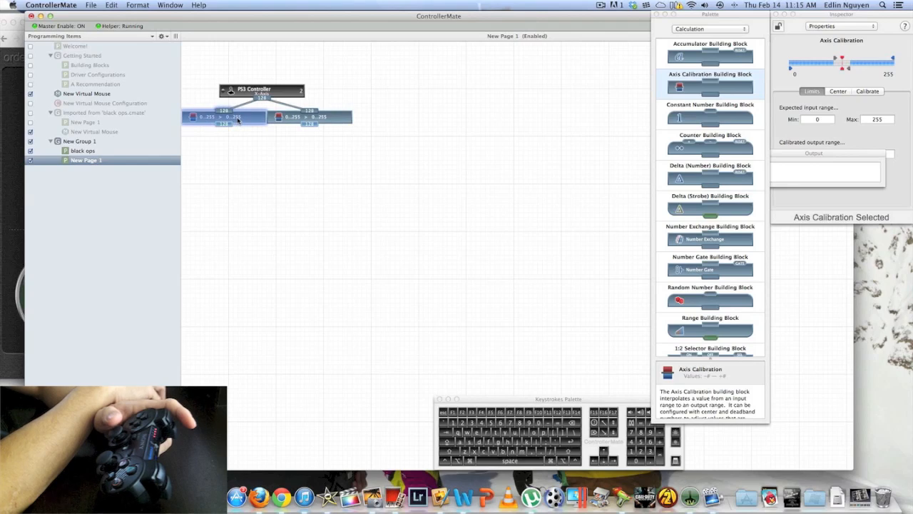
{"action": "left_click", "coordinate": [777, 86]}
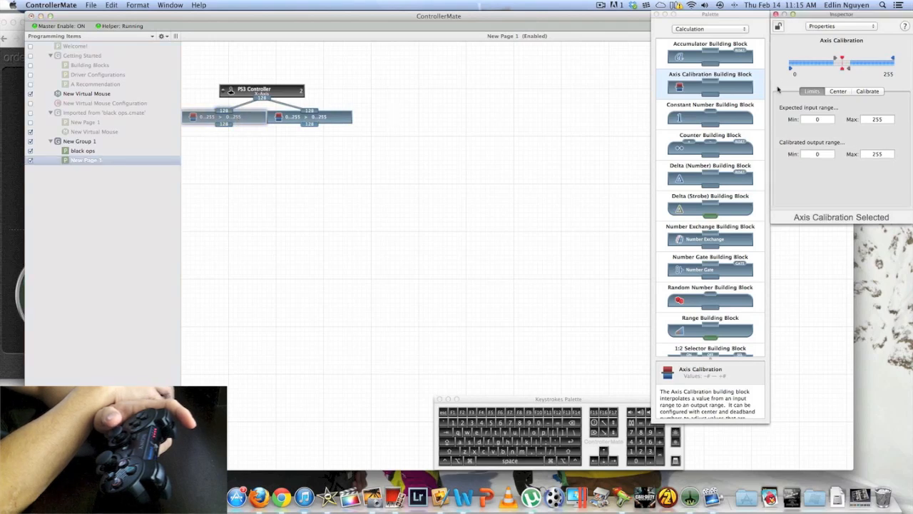
{"action": "left_click", "coordinate": [866, 92]}
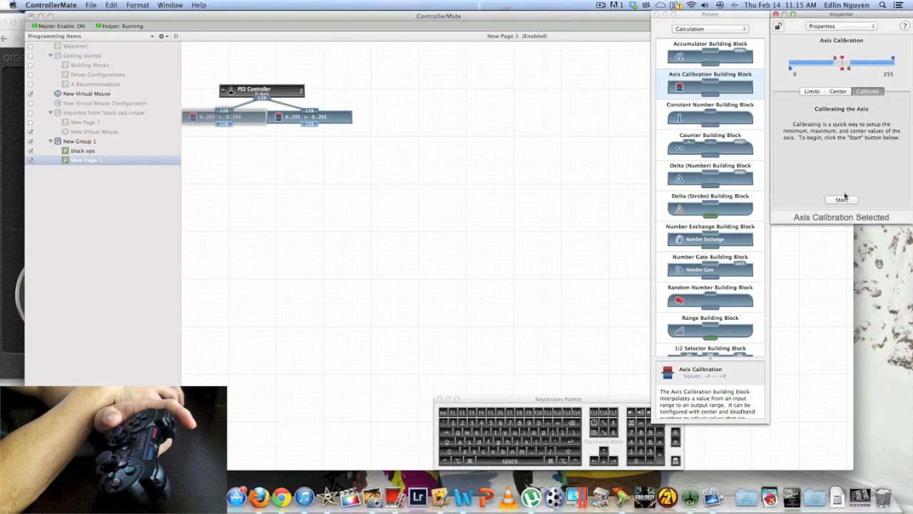
{"action": "left_click", "coordinate": [841, 200]}
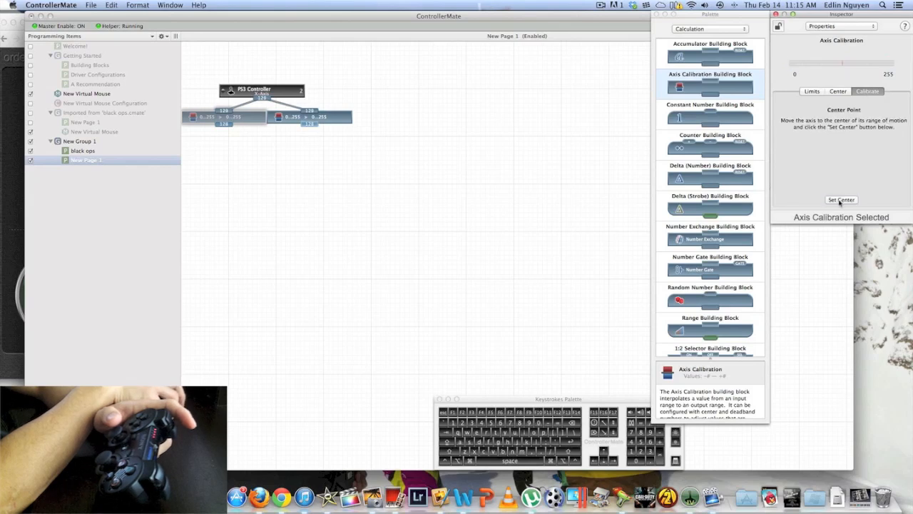
{"action": "left_click", "coordinate": [841, 200]}
{"action": "left_click", "coordinate": [841, 200]}
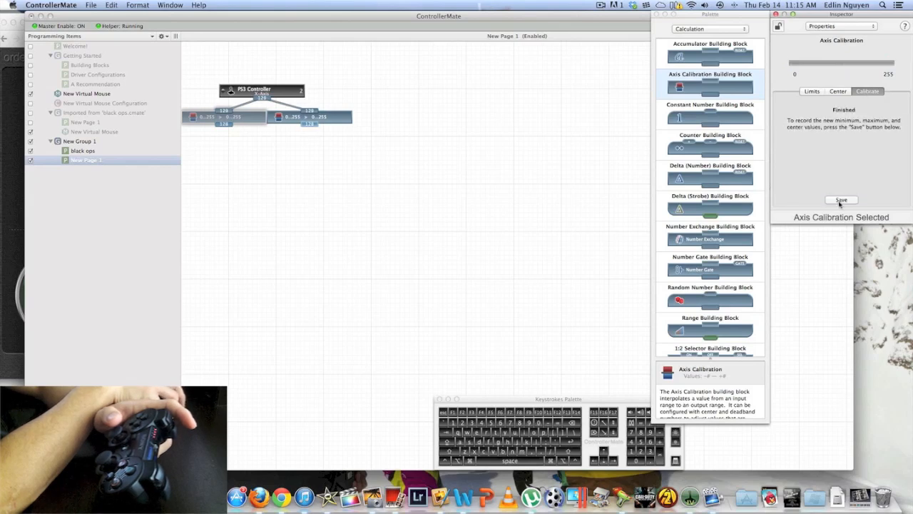
{"action": "left_click", "coordinate": [841, 201]}
{"action": "left_click_drag", "start_coordinate": [844, 70], "coordinate": [783, 70]}
{"action": "left_click_drag", "start_coordinate": [842, 59], "coordinate": [894, 61]}
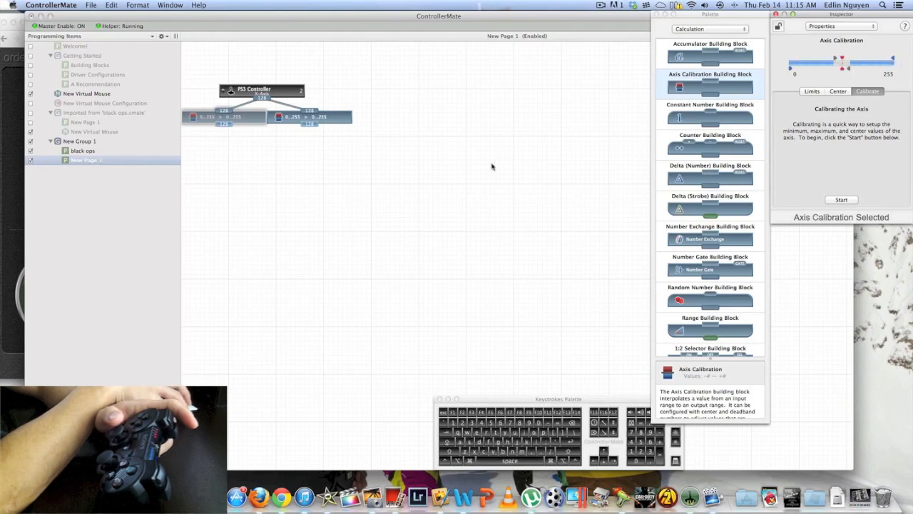
Calibrate the right Axis Calibration block under the X-Axis block in the same way and save its values
{"action": "left_click", "coordinate": [325, 119]}
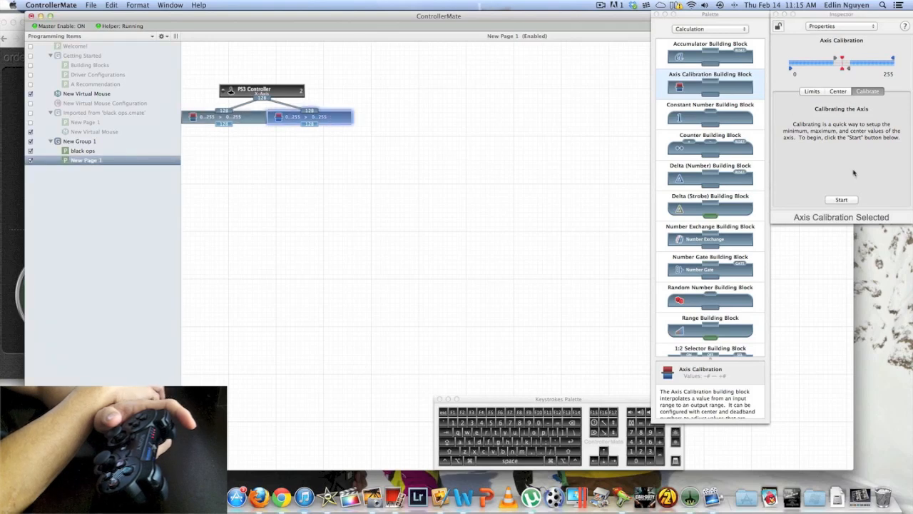
{"action": "left_click", "coordinate": [849, 203]}
{"action": "left_click", "coordinate": [849, 203]}
{"action": "left_click", "coordinate": [849, 202]}
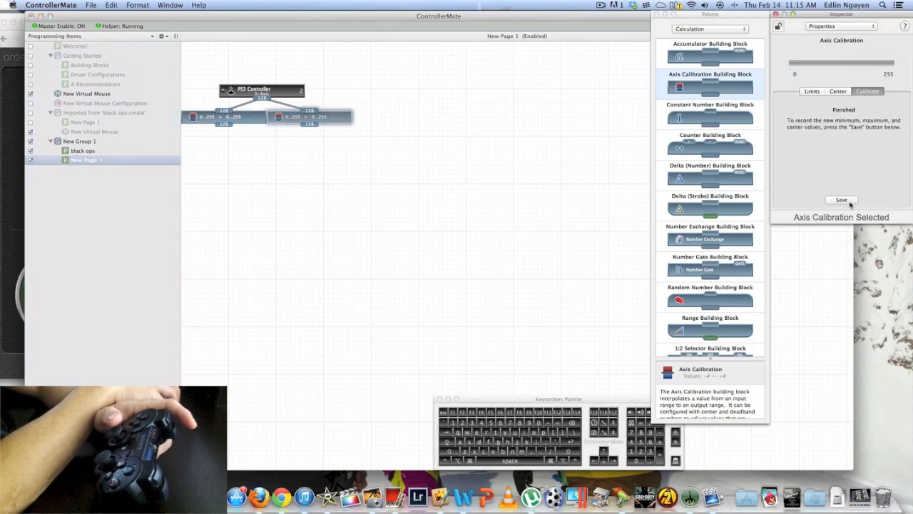
{"action": "left_click", "coordinate": [849, 203]}
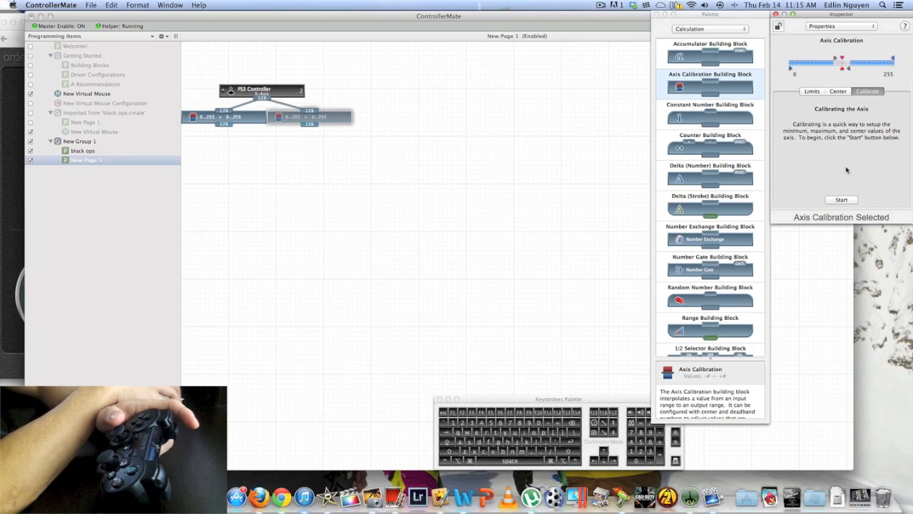
Test the stick's w, a, s and d output against the black ops page's axis blocks and return to New Page 1
{"action": "left_click", "coordinate": [259, 120]}
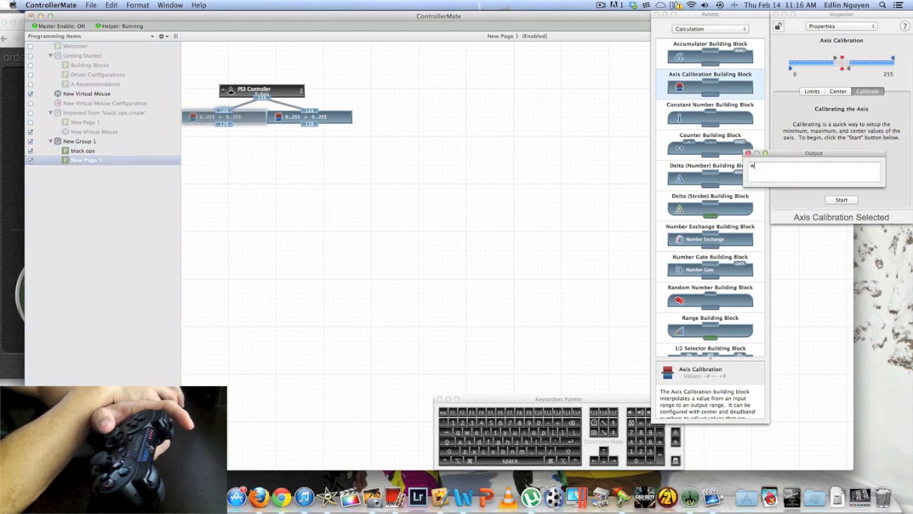
{"action": "left_click", "coordinate": [97, 153]}
{"action": "left_click", "coordinate": [96, 152]}
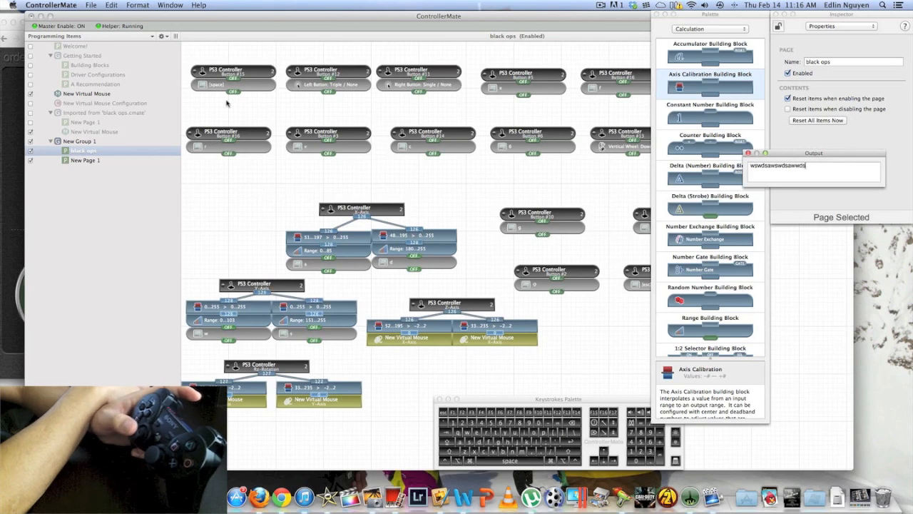
{"action": "left_click", "coordinate": [105, 160]}
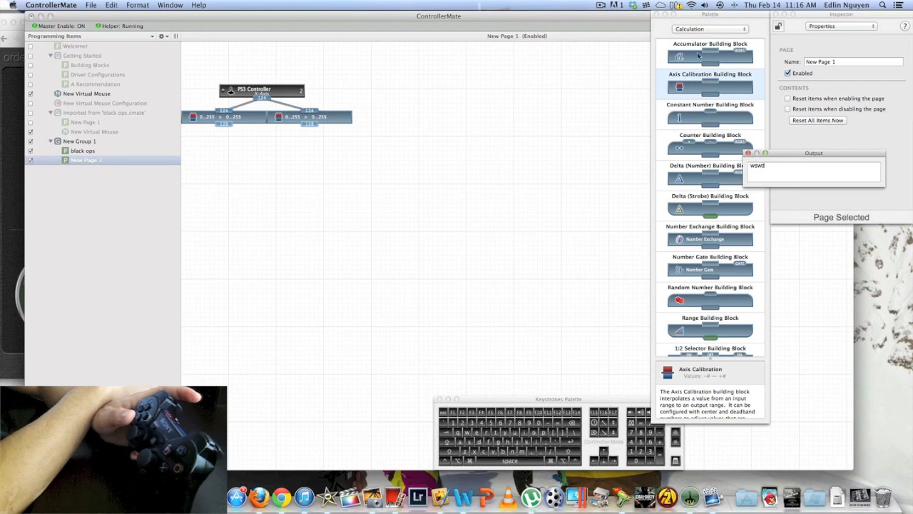
Add the second PS3 controller's Y-Axis block to New Page 1, beside the X-Axis group
{"action": "left_click", "coordinate": [698, 29]}
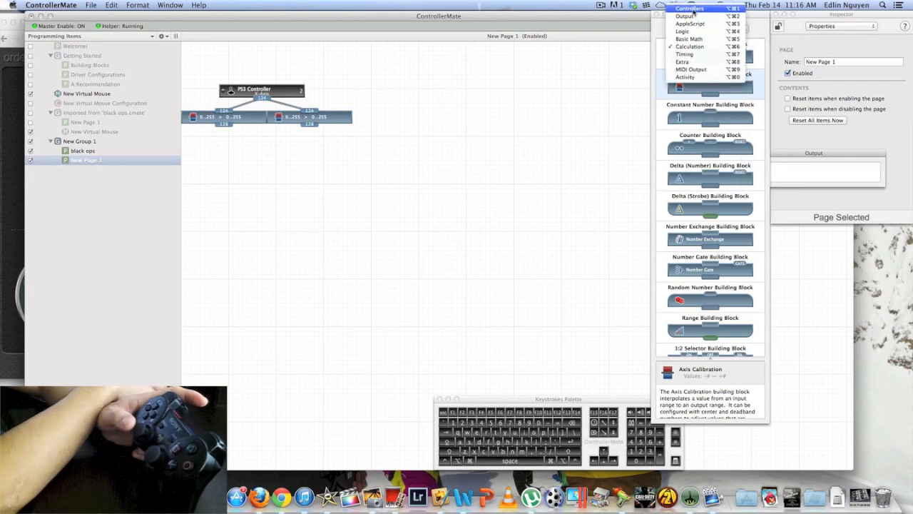
{"action": "left_click", "coordinate": [701, 8]}
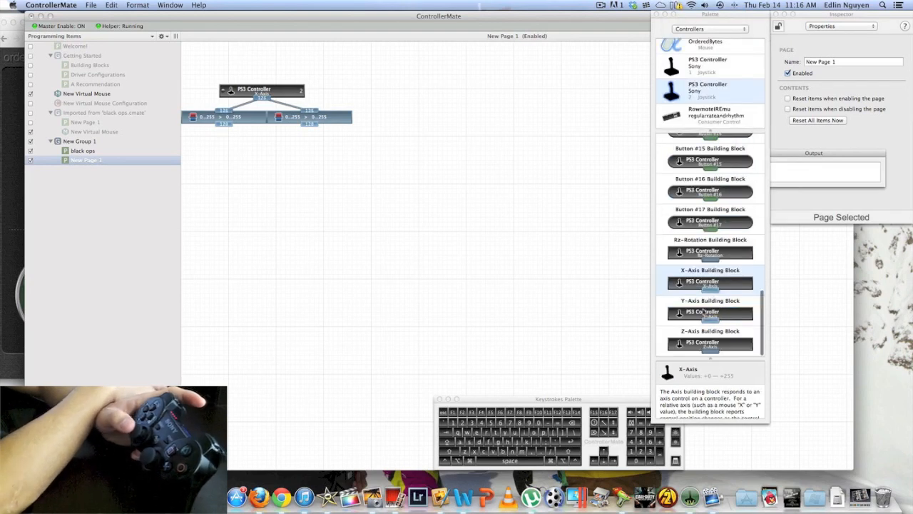
{"action": "left_click_drag", "start_coordinate": [705, 319], "coordinate": [461, 91]}
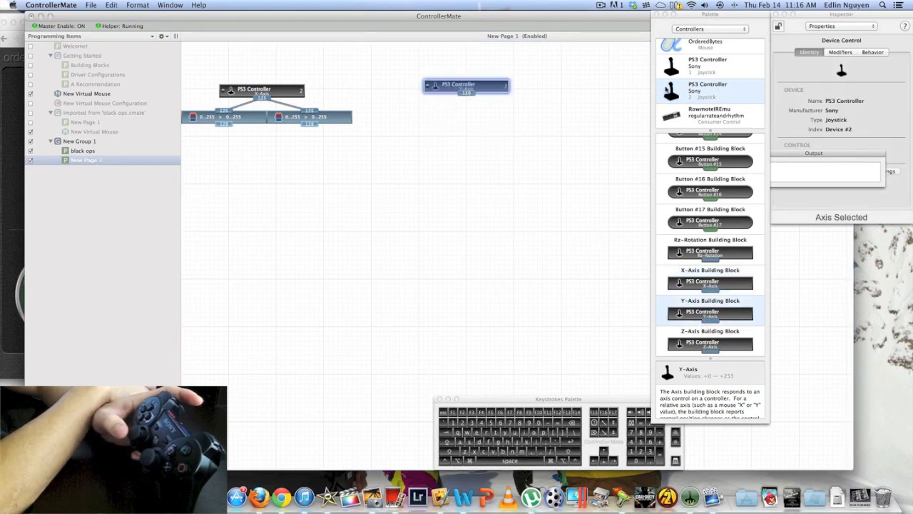
Place two Axis Calibration blocks side by side below the Y-Axis block and connect both to its output
{"action": "left_click", "coordinate": [704, 35]}
{"action": "left_click", "coordinate": [701, 65]}
{"action": "left_click_drag", "start_coordinate": [707, 84], "coordinate": [425, 107]}
{"action": "left_click_drag", "start_coordinate": [661, 88], "coordinate": [510, 105]}
Compare the left Y-Axis calibration block's limits with the Y-Axis setup on the black ops page
{"action": "left_click", "coordinate": [447, 110]}
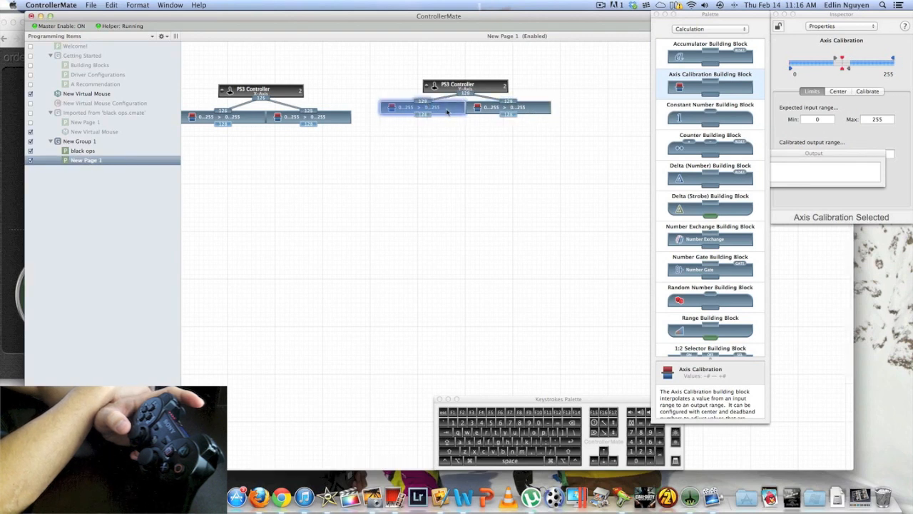
{"action": "left_click", "coordinate": [853, 142]}
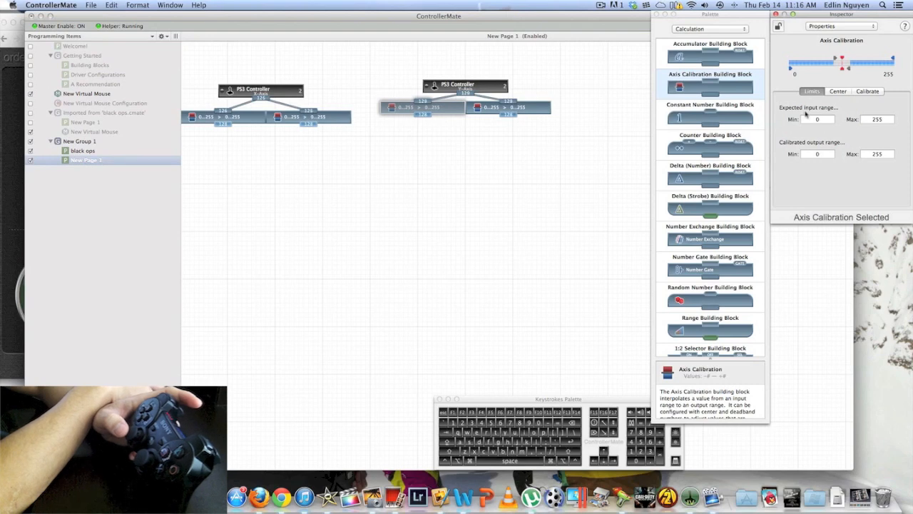
{"action": "left_click", "coordinate": [80, 151]}
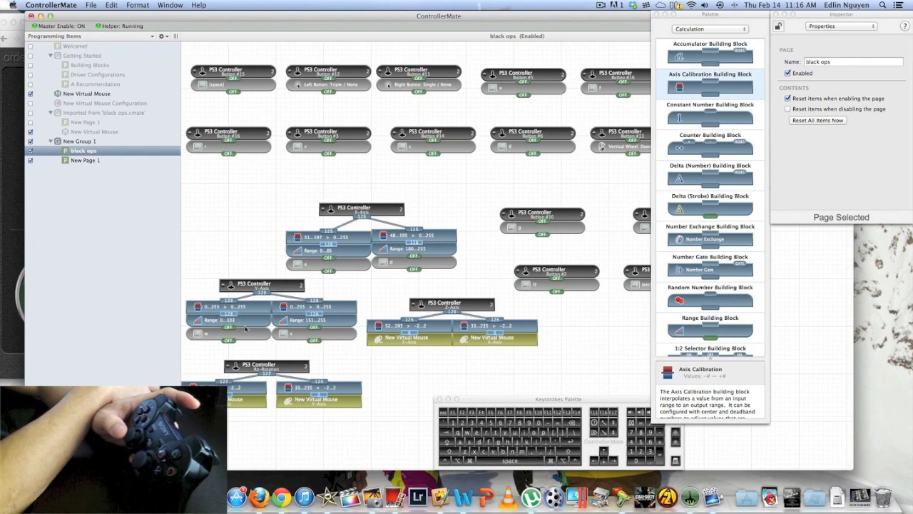
{"action": "left_click", "coordinate": [82, 160]}
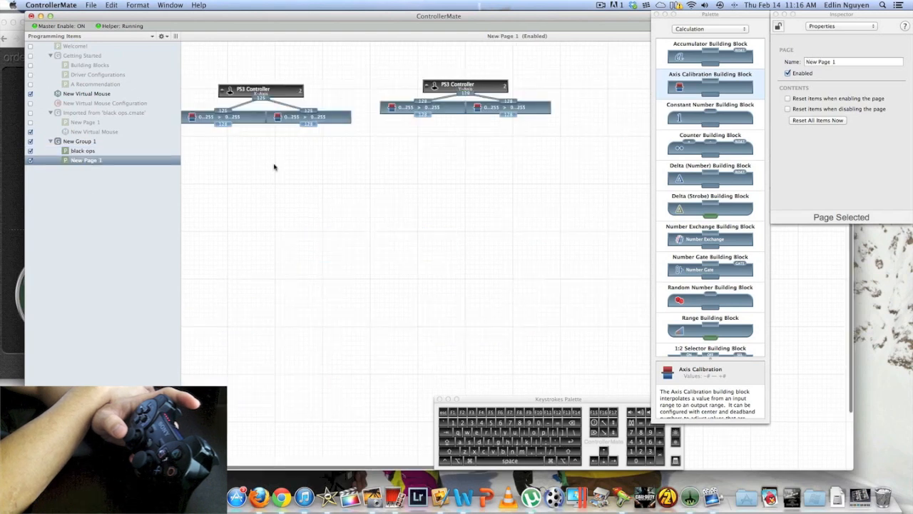
Set the expected input range maximum of the left Axis Calibration block under the Y-Axis block to 103
{"action": "left_click", "coordinate": [449, 112]}
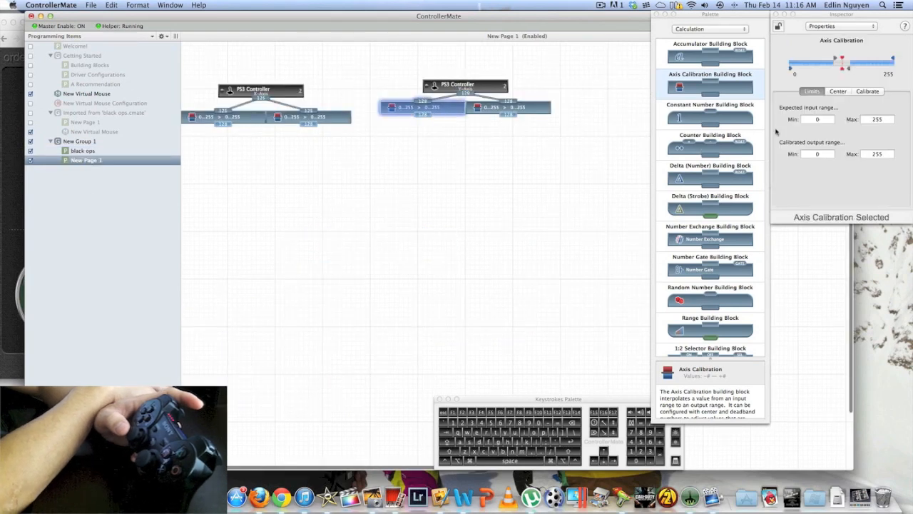
{"action": "left_click", "coordinate": [886, 120]}
{"action": "type", "text": "103"}
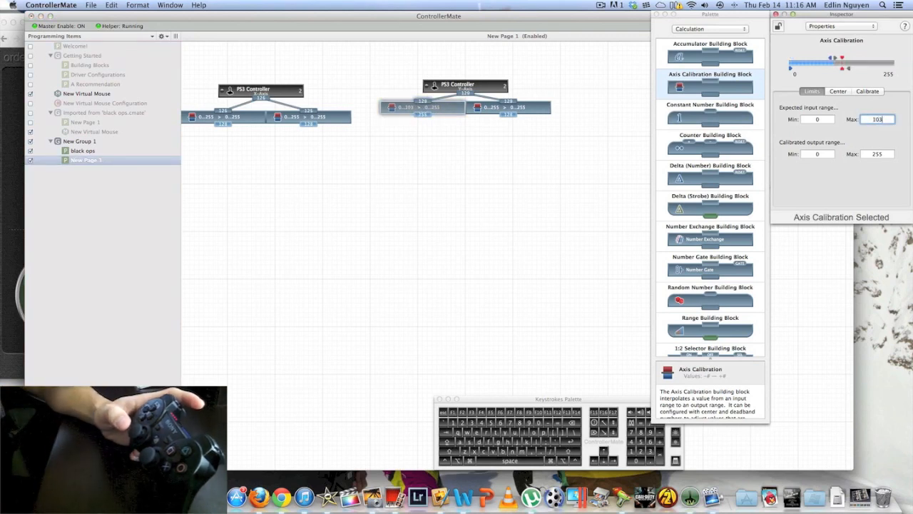
{"action": "key", "text": "Return"}
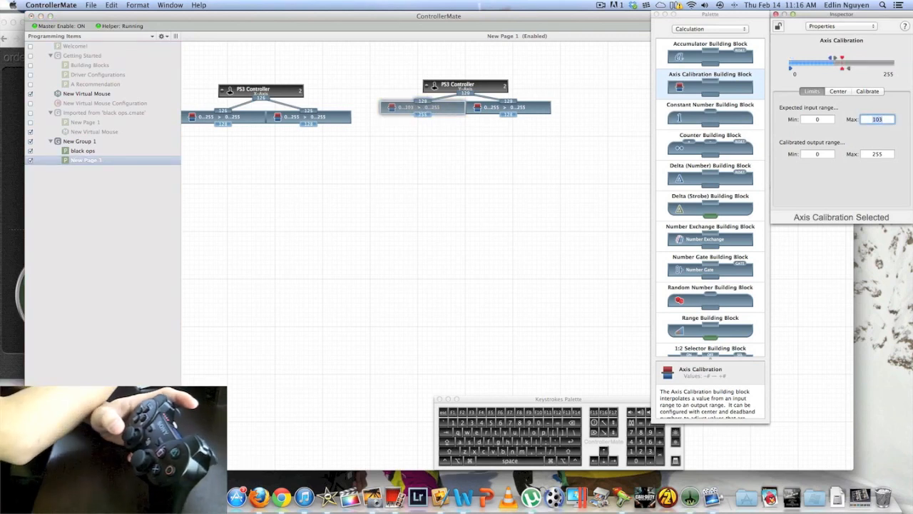
Compare the left Y-Axis Range block's limits on the black ops page with the Y-Axis group on New Page 1
{"action": "left_click", "coordinate": [93, 152]}
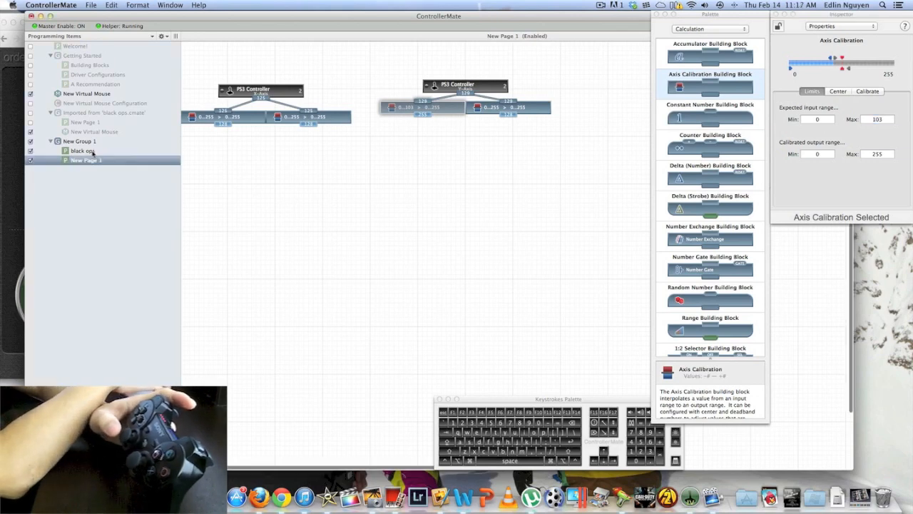
{"action": "left_click", "coordinate": [93, 152]}
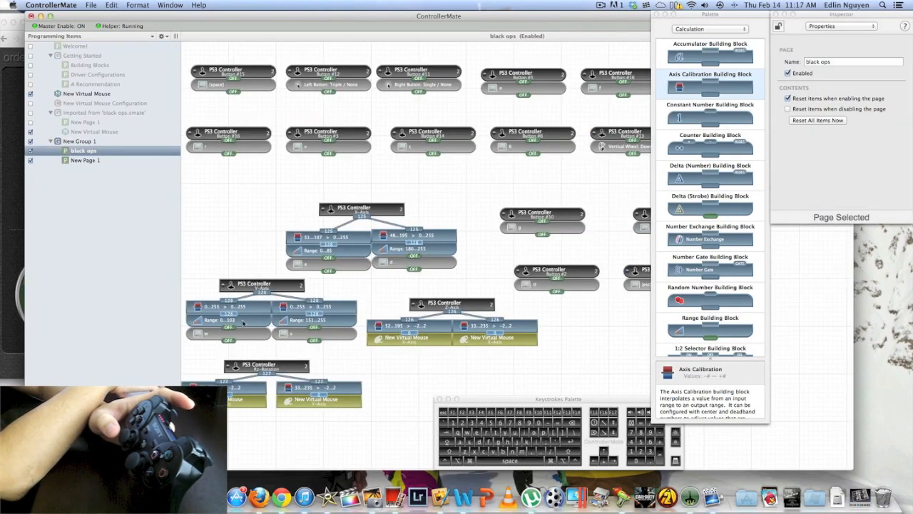
{"action": "left_click", "coordinate": [244, 322]}
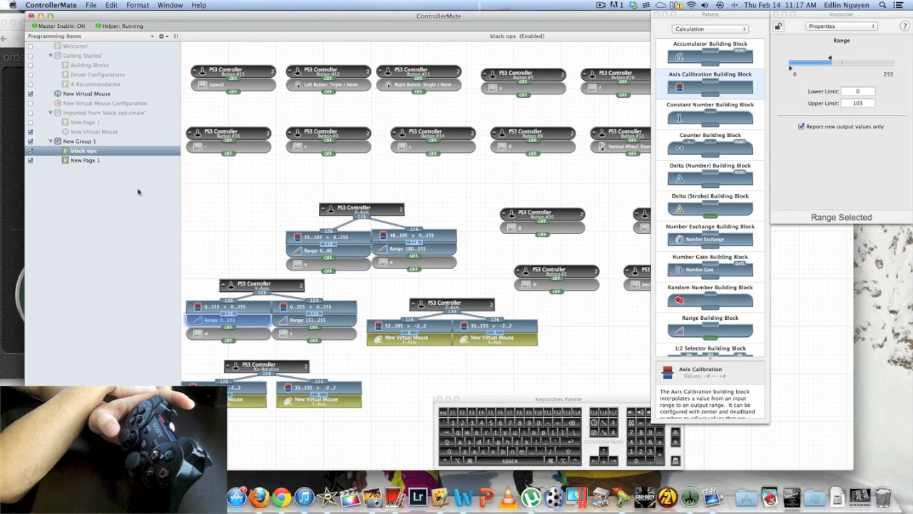
{"action": "left_click", "coordinate": [85, 160]}
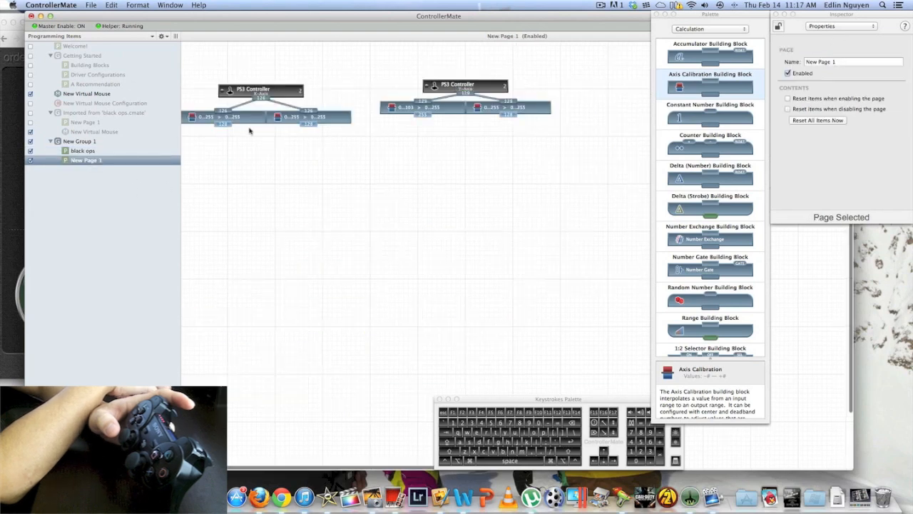
{"action": "left_click", "coordinate": [86, 152]}
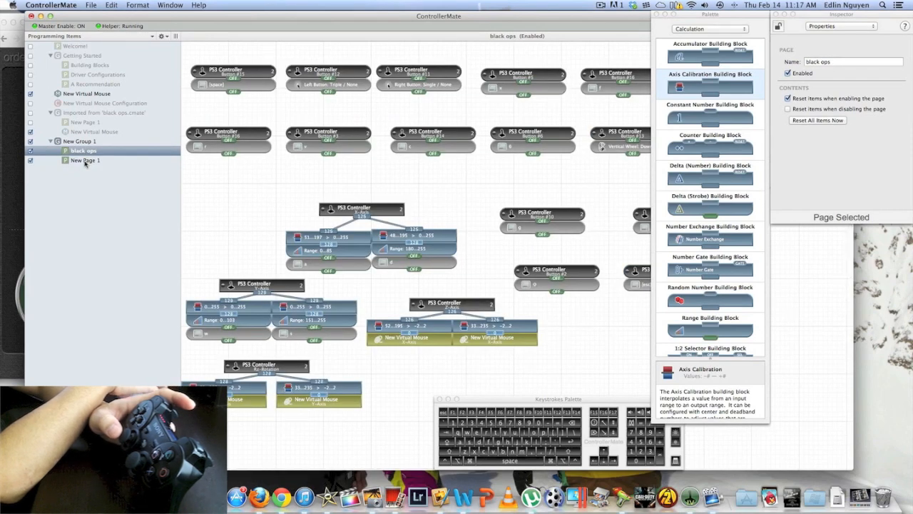
{"action": "left_click", "coordinate": [85, 160]}
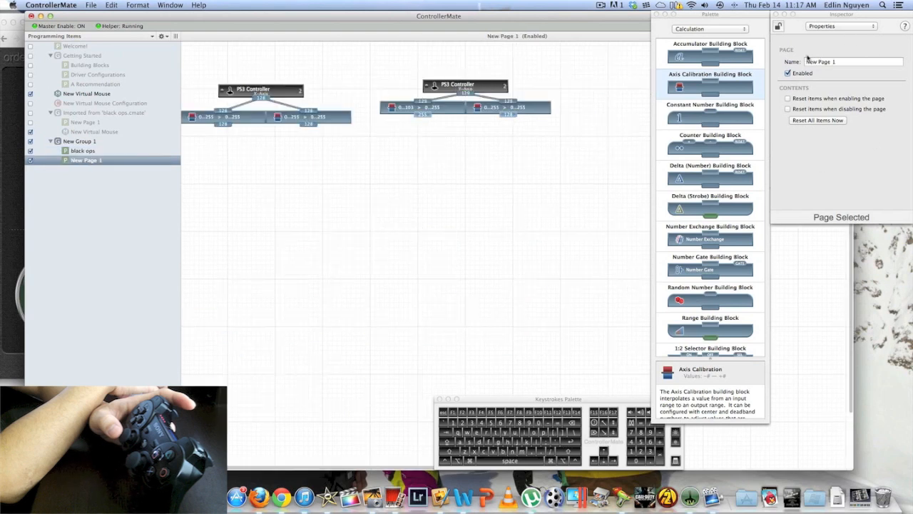
Run the calibration of the left Axis Calibration block under the Y-Axis block and set its input maximum to 255
{"action": "left_click", "coordinate": [452, 110]}
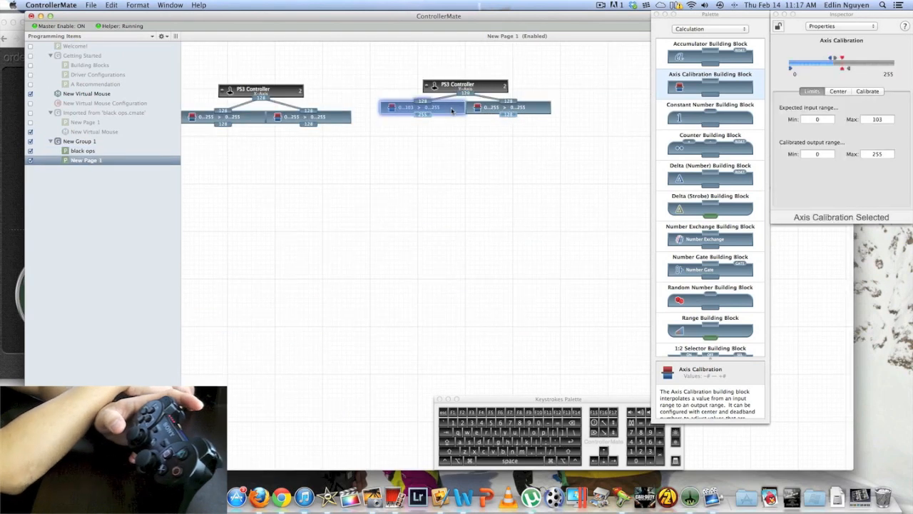
{"action": "left_click", "coordinate": [890, 119]}
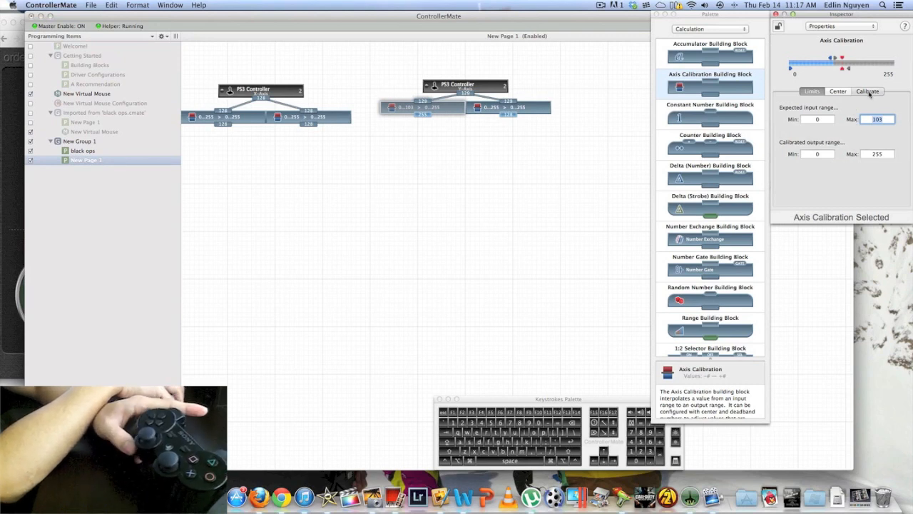
{"action": "left_click", "coordinate": [867, 92]}
{"action": "left_click", "coordinate": [841, 199]}
{"action": "left_click", "coordinate": [842, 200]}
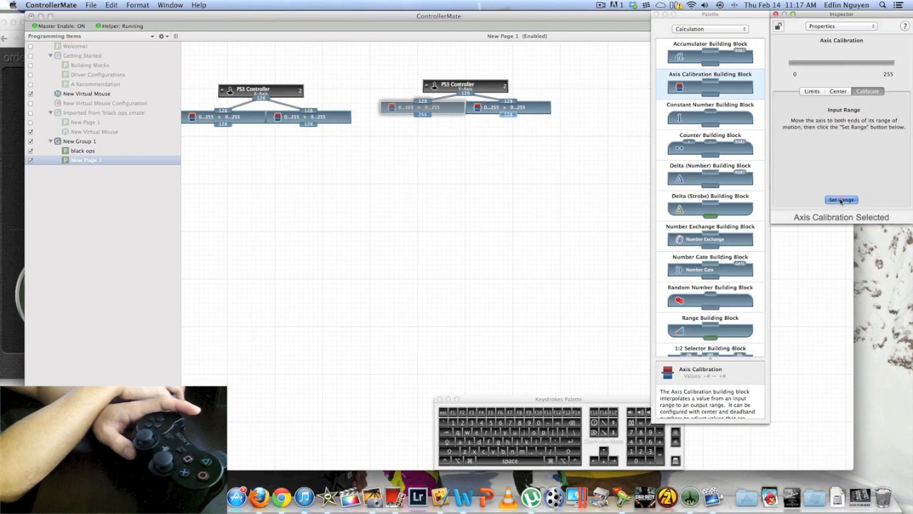
{"action": "left_click", "coordinate": [856, 200]}
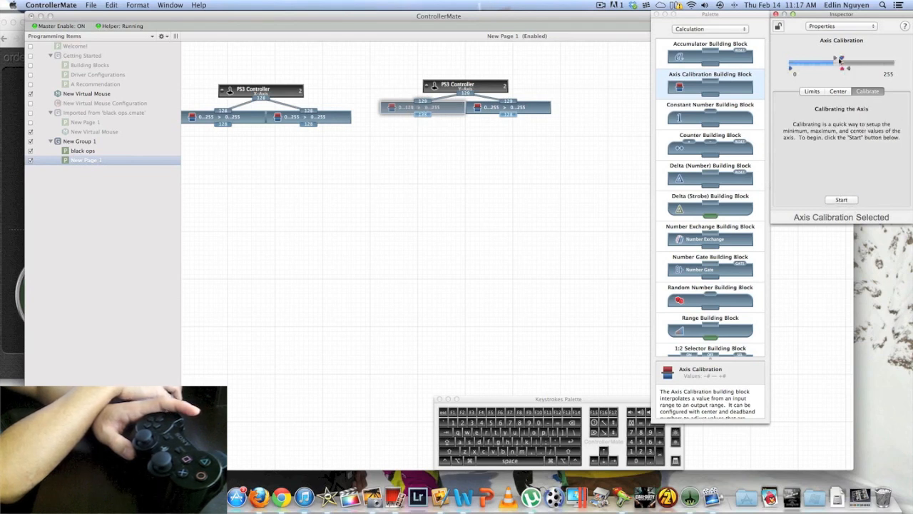
{"action": "left_click_drag", "start_coordinate": [842, 60], "coordinate": [906, 61]}
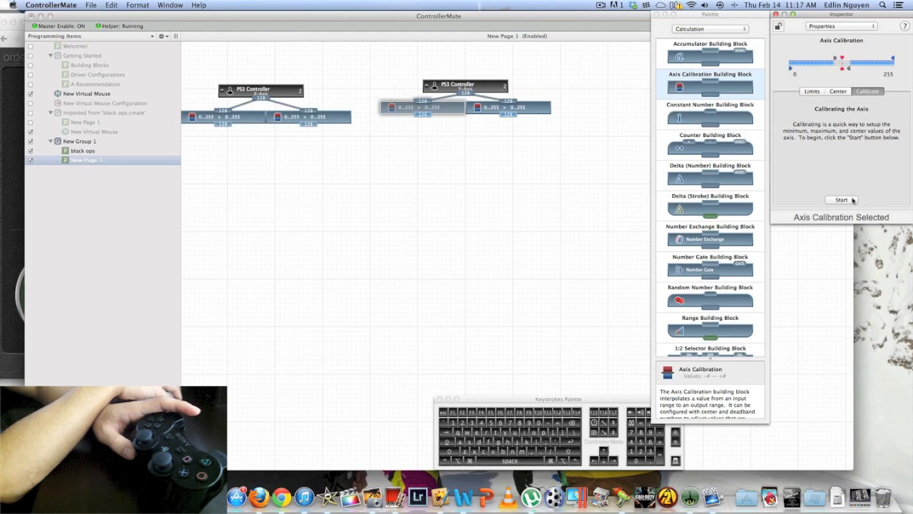
{"action": "left_click", "coordinate": [852, 199]}
Run the calibration of the right Axis Calibration block under the Y-Axis block and save the result
{"action": "left_click", "coordinate": [540, 110]}
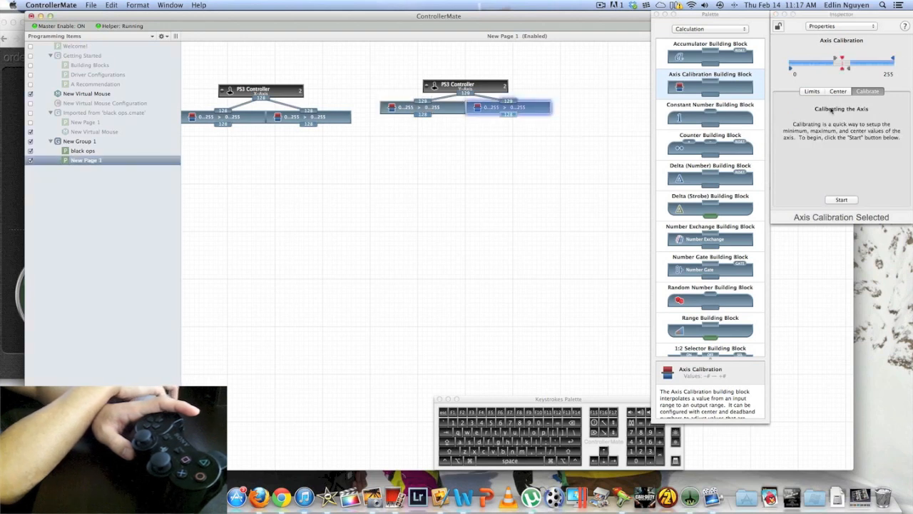
{"action": "left_click", "coordinate": [844, 202]}
{"action": "left_click", "coordinate": [844, 203]}
{"action": "left_click", "coordinate": [845, 203]}
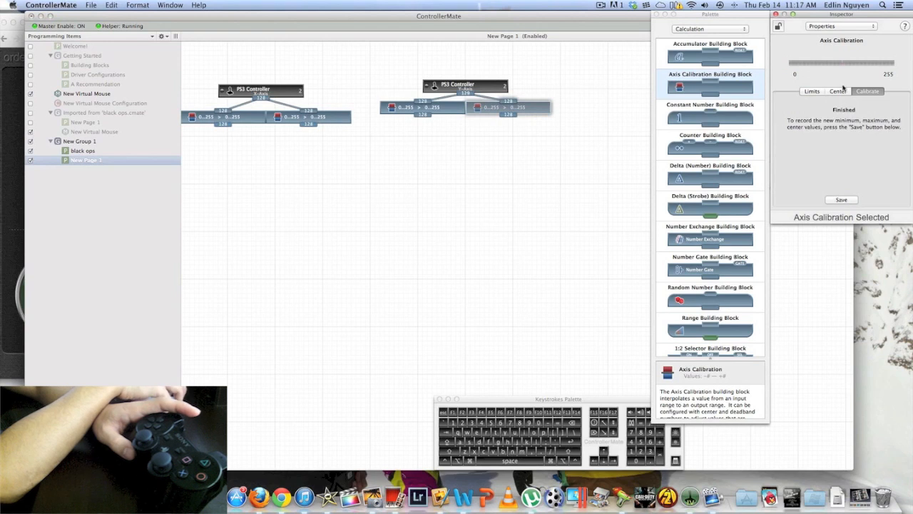
{"action": "left_click", "coordinate": [842, 199]}
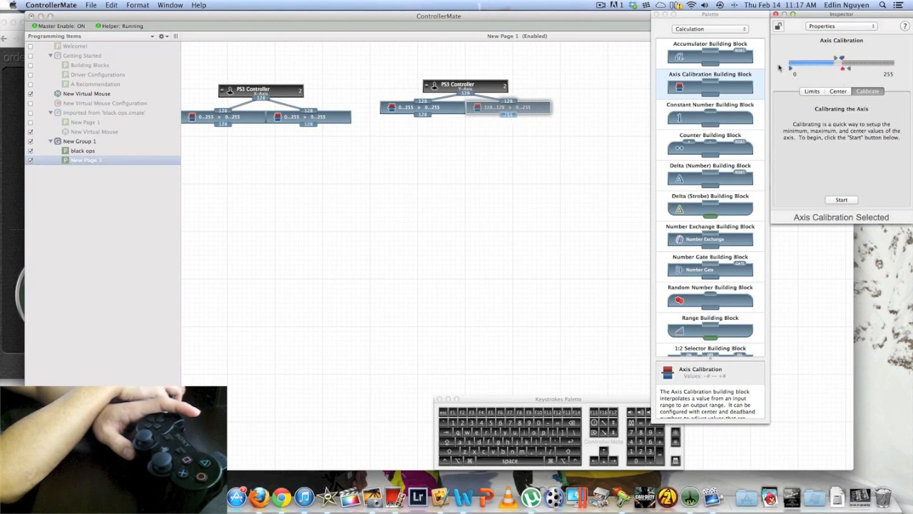
{"action": "left_click", "coordinate": [453, 110]}
{"action": "left_click", "coordinate": [534, 110]}
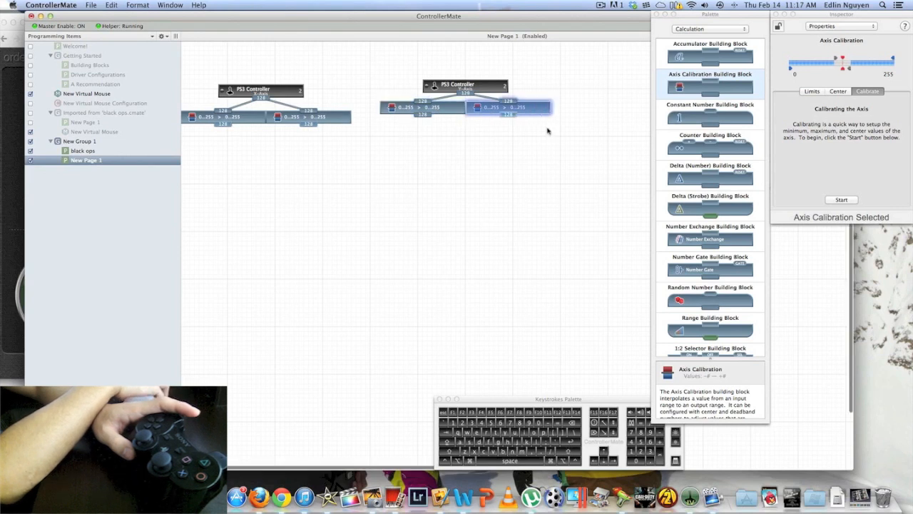
Attach a Range block beneath each of the two Y-Axis calibration blocks
{"action": "left_click", "coordinate": [545, 127]}
{"action": "scroll", "coordinate": [697, 245], "scroll_direction": "down", "scroll_amount": 2}
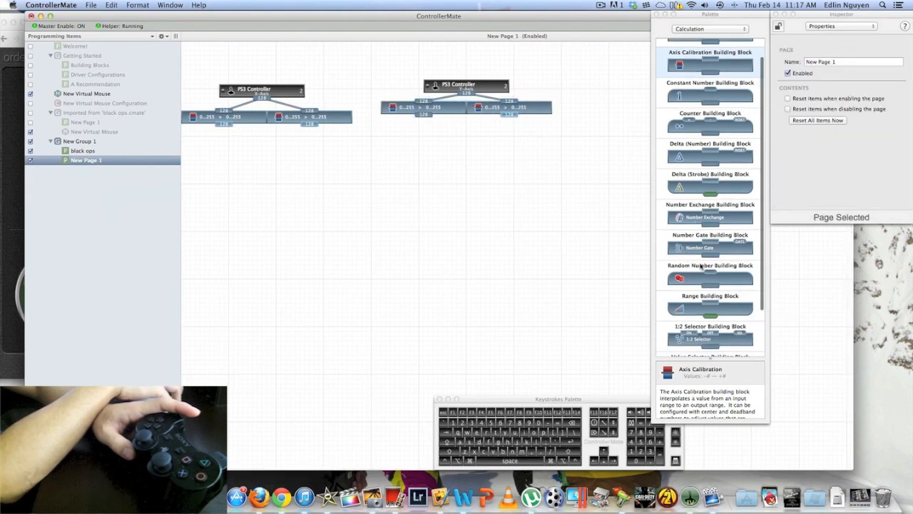
{"action": "left_click_drag", "start_coordinate": [706, 308], "coordinate": [422, 118]}
{"action": "left_click_drag", "start_coordinate": [741, 317], "coordinate": [471, 128]}
Set the upper limit of the left Range block in the Y-Axis group to 103
{"action": "left_click", "coordinate": [439, 121]}
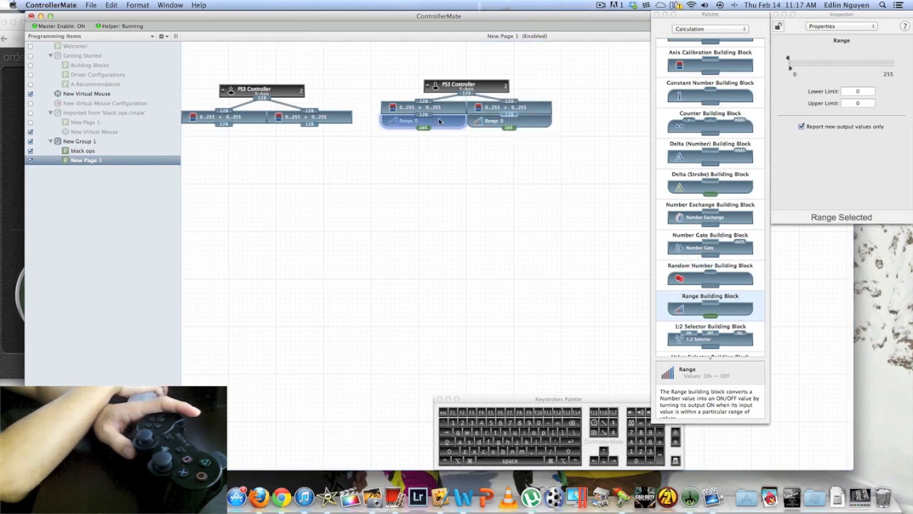
{"action": "left_click", "coordinate": [857, 104]}
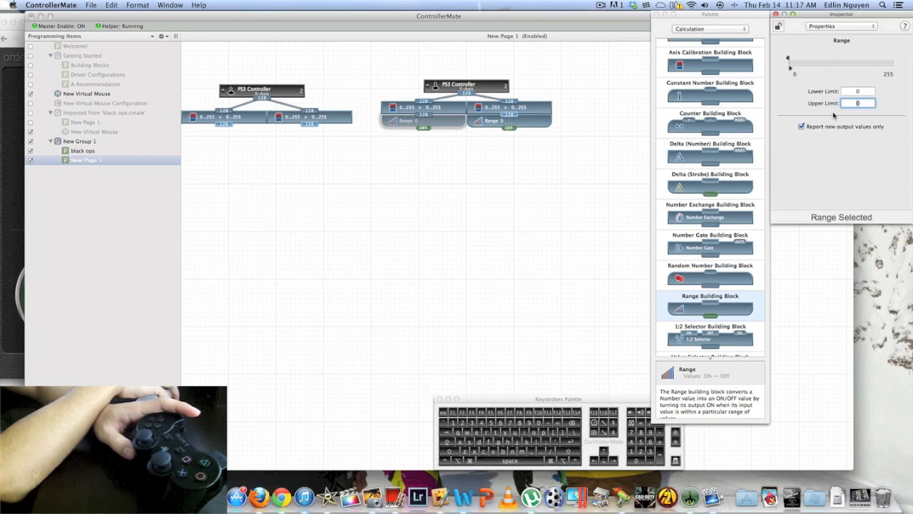
{"action": "type", "text": "103"}
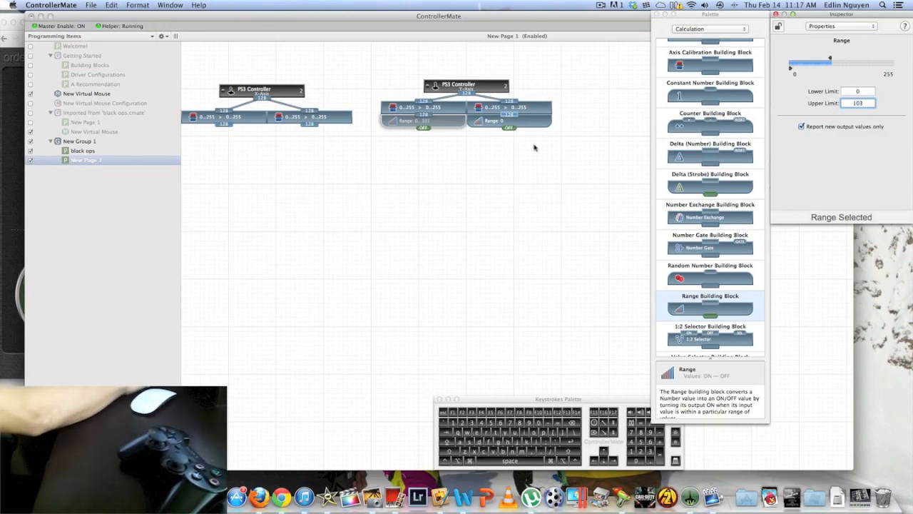
Set the right Y-Axis Range block to a lower limit of 151 and an upper limit of 255, following the black ops page
{"action": "left_click", "coordinate": [503, 120]}
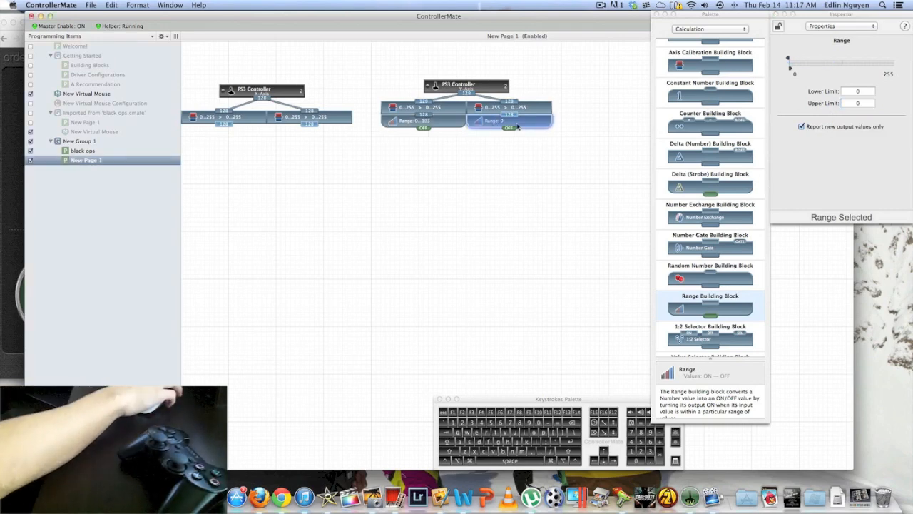
{"action": "left_click", "coordinate": [76, 150]}
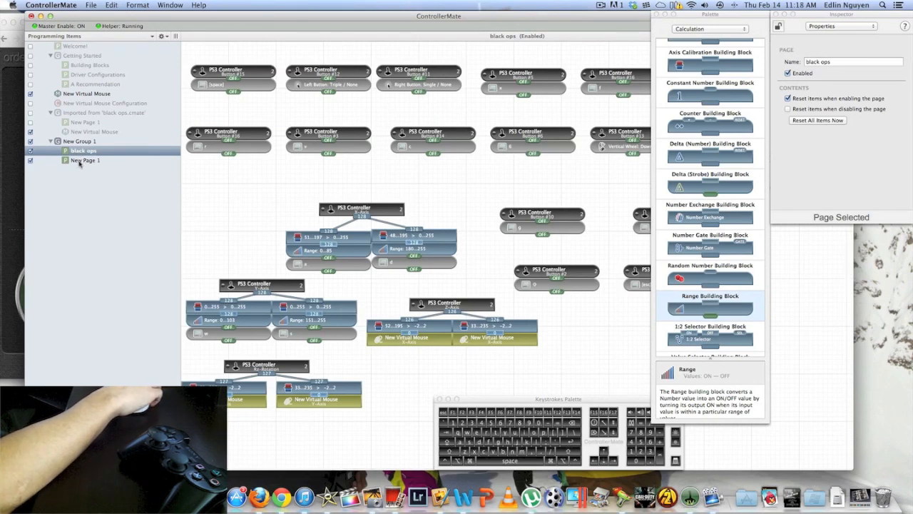
{"action": "left_click", "coordinate": [83, 160]}
{"action": "left_click", "coordinate": [485, 120]}
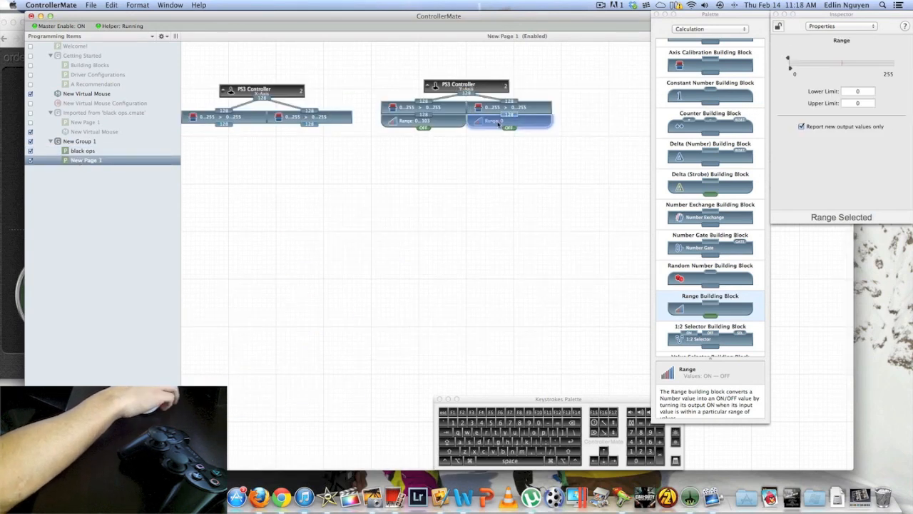
{"action": "left_click", "coordinate": [786, 89]}
{"action": "type", "text": "151"}
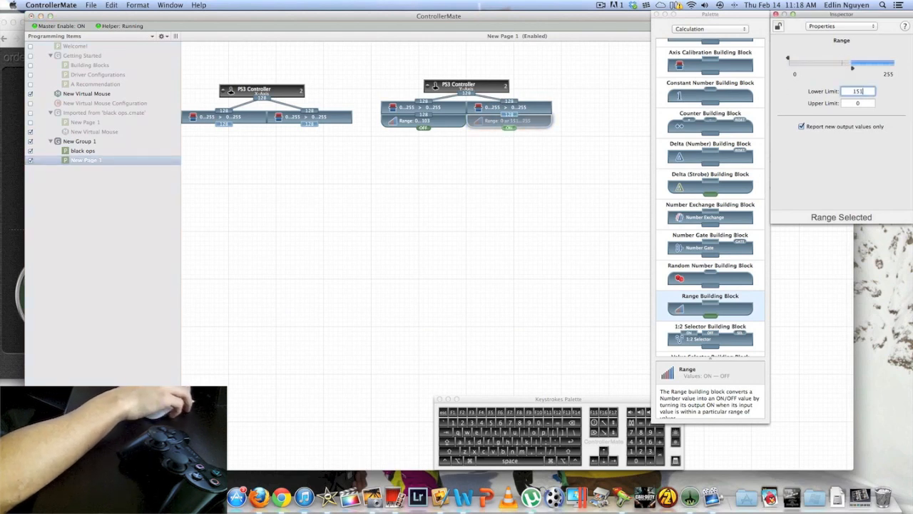
{"action": "key", "text": "Tab"}
{"action": "type", "text": "255"}
{"action": "left_click", "coordinate": [115, 161]}
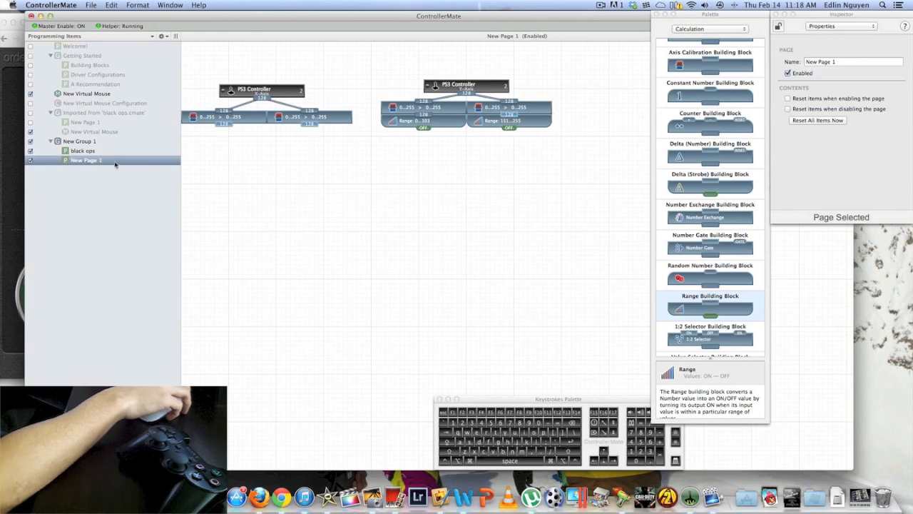
Check the black ops page and attach a Range block beneath each of the two X-Axis calibration blocks on New Page 1
{"action": "left_click", "coordinate": [86, 151]}
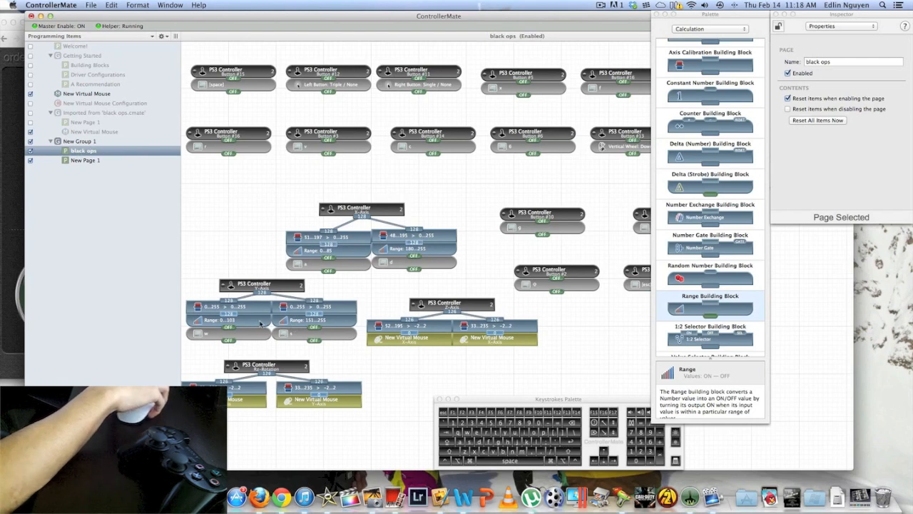
{"action": "left_click", "coordinate": [107, 160]}
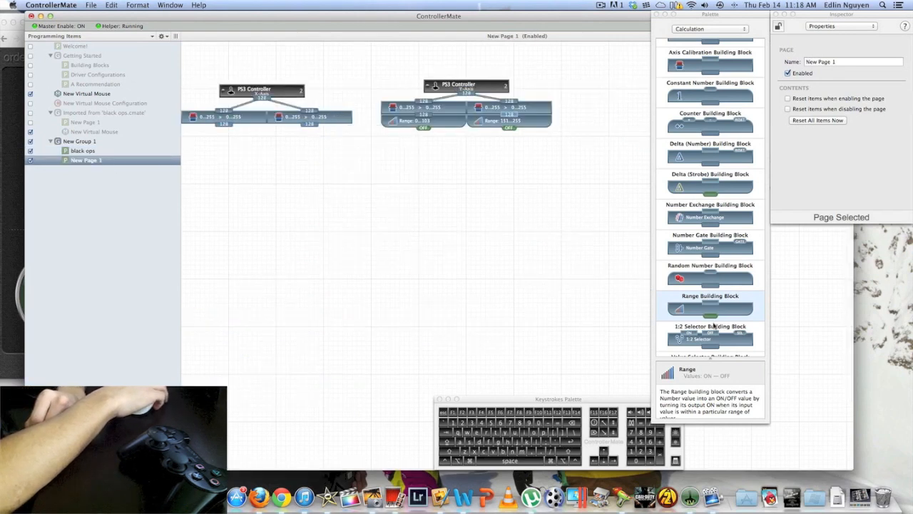
{"action": "left_click_drag", "start_coordinate": [725, 305], "coordinate": [227, 132]}
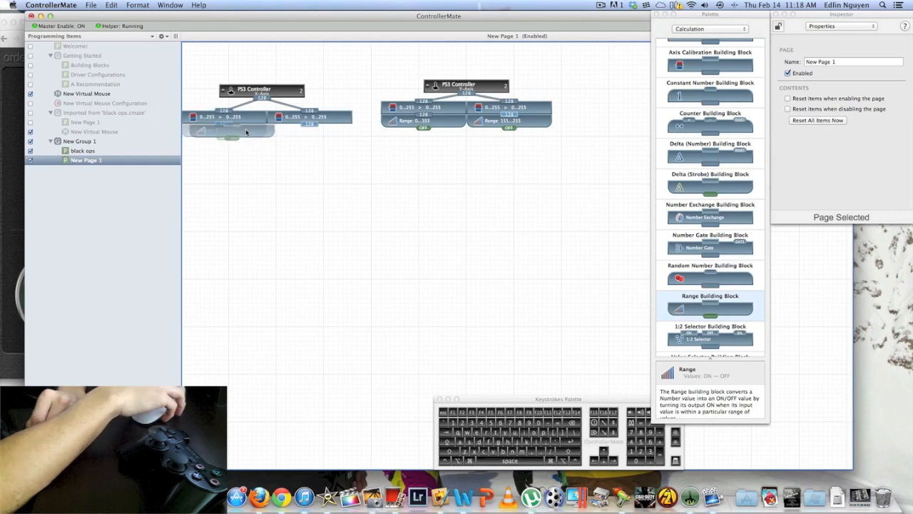
{"action": "left_click_drag", "start_coordinate": [731, 313], "coordinate": [315, 132]}
Set the upper limit of the left X-Axis Range block to 85, following the black ops page
{"action": "left_click", "coordinate": [85, 153]}
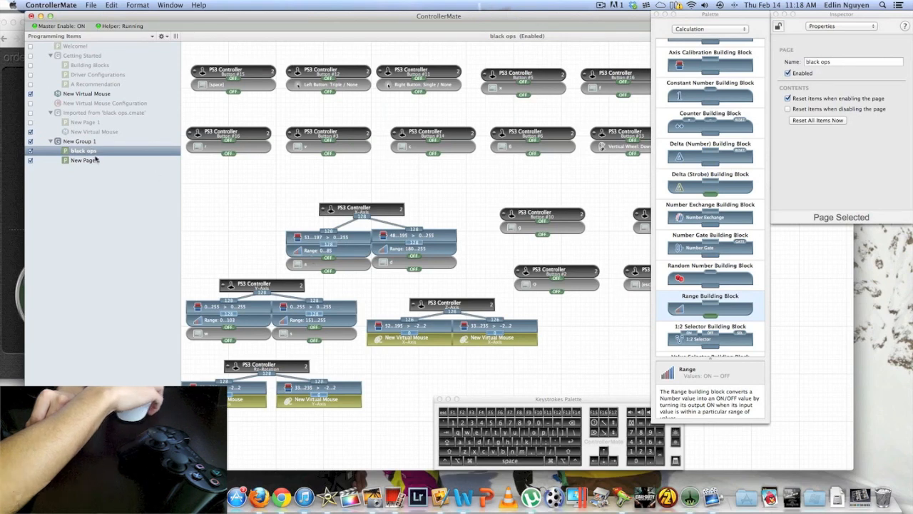
{"action": "left_click", "coordinate": [85, 160]}
{"action": "left_click", "coordinate": [232, 131]}
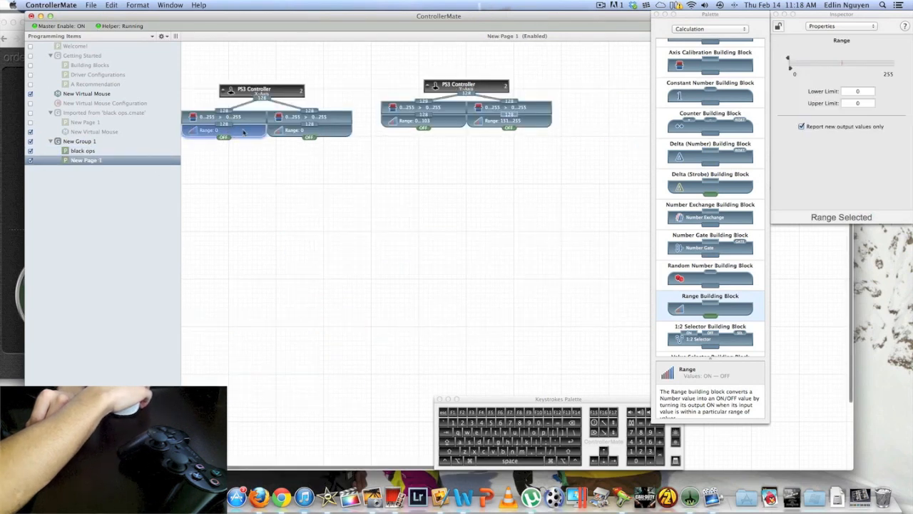
{"action": "left_click", "coordinate": [830, 103]}
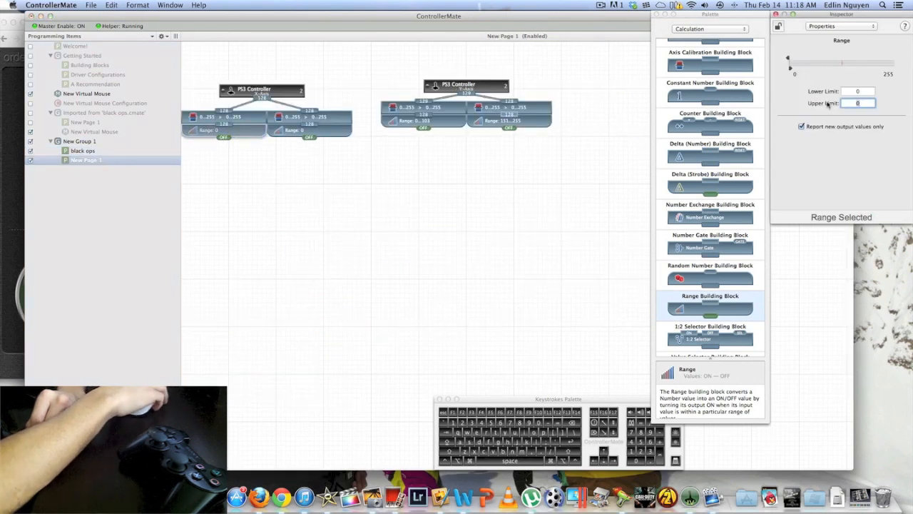
{"action": "type", "text": "85"}
Set the right X-Axis Range block on New Page 1 to lower limit 180 and upper limit 255, following the black ops page
{"action": "left_click", "coordinate": [292, 135]}
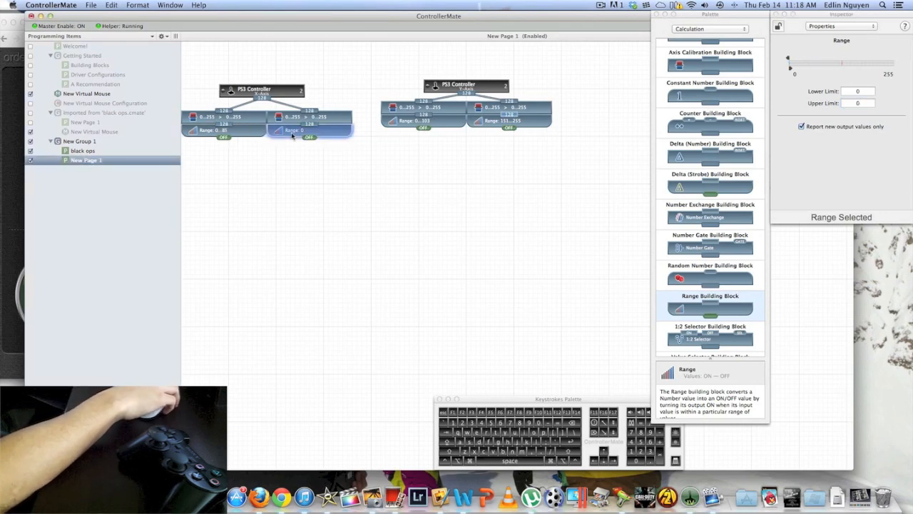
{"action": "left_click", "coordinate": [83, 150]}
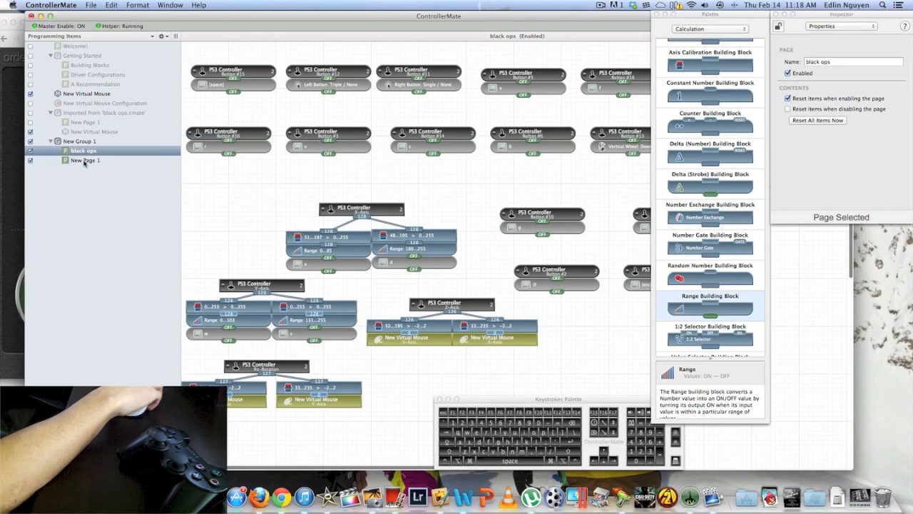
{"action": "left_click", "coordinate": [86, 160]}
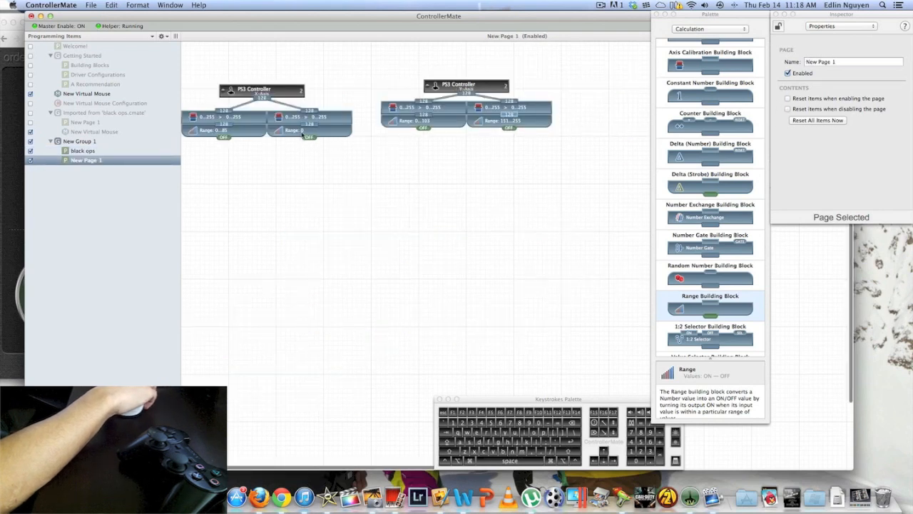
{"action": "left_click", "coordinate": [302, 132]}
{"action": "left_click", "coordinate": [869, 91]}
{"action": "type", "text": "18"}
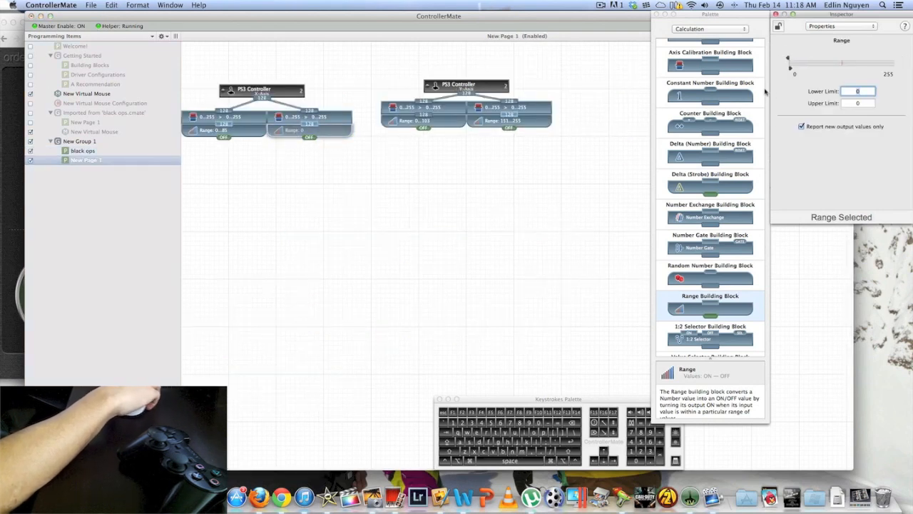
{"action": "key", "text": "BackSpace"}
{"action": "key", "text": "BackSpace"}
{"action": "type", "text": "255"}
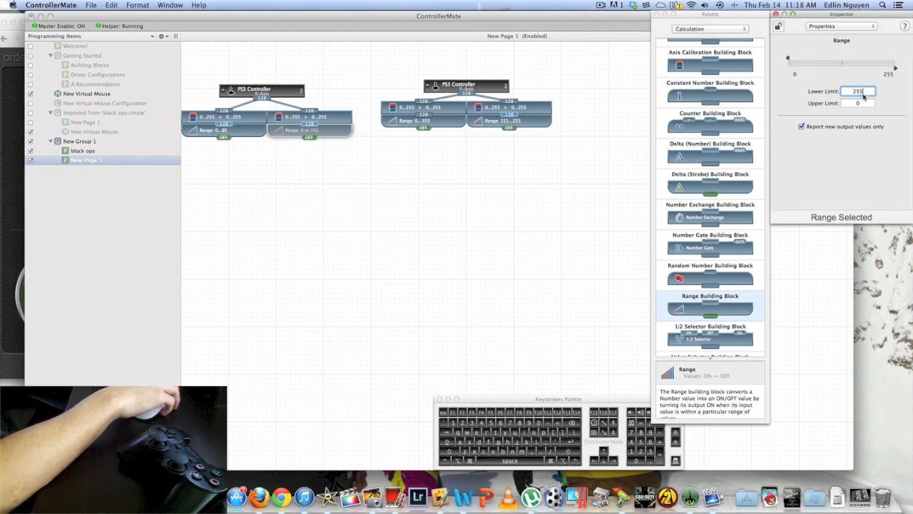
{"action": "type", "text": "180"}
{"action": "key", "text": "Tab"}
{"action": "type", "text": "255"}
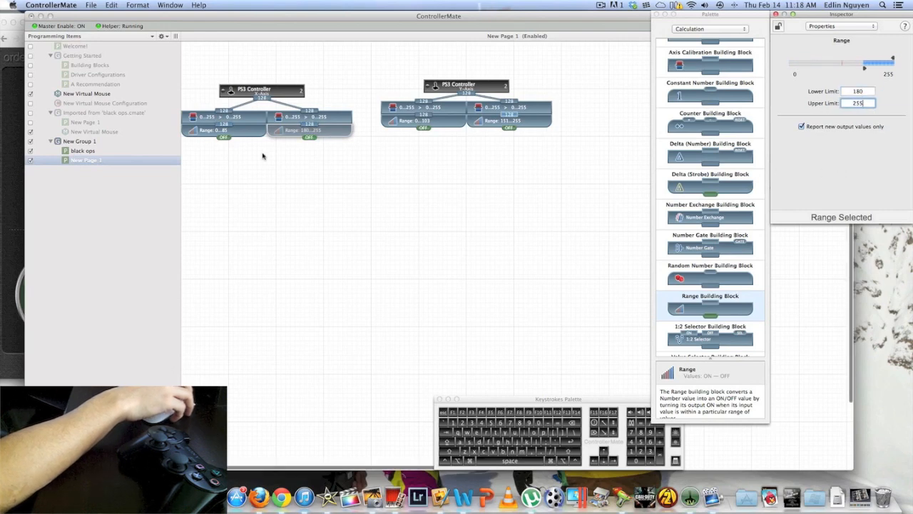
Compare the X-Axis and Y-Axis groups on New Page 1 with those on the black ops page, including the keys beneath their Range blocks
{"action": "left_click", "coordinate": [104, 161]}
{"action": "left_click", "coordinate": [94, 152]}
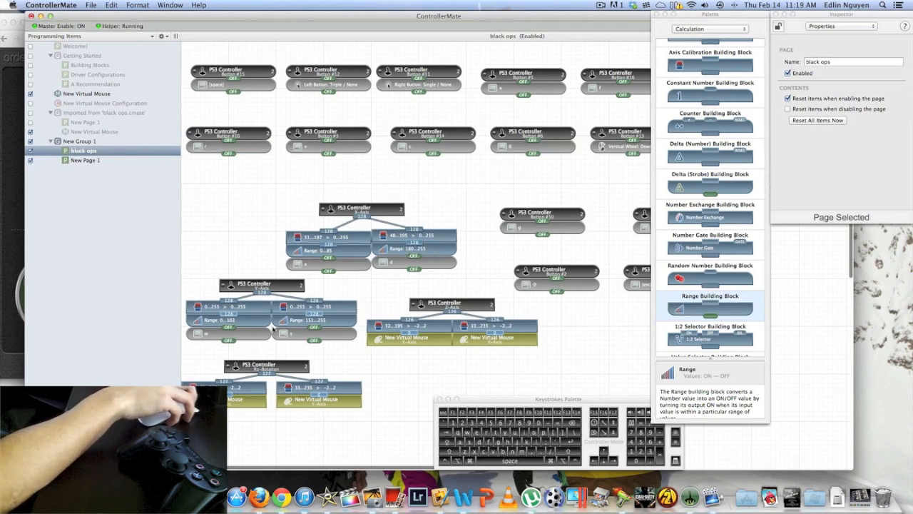
{"action": "left_click", "coordinate": [104, 160]}
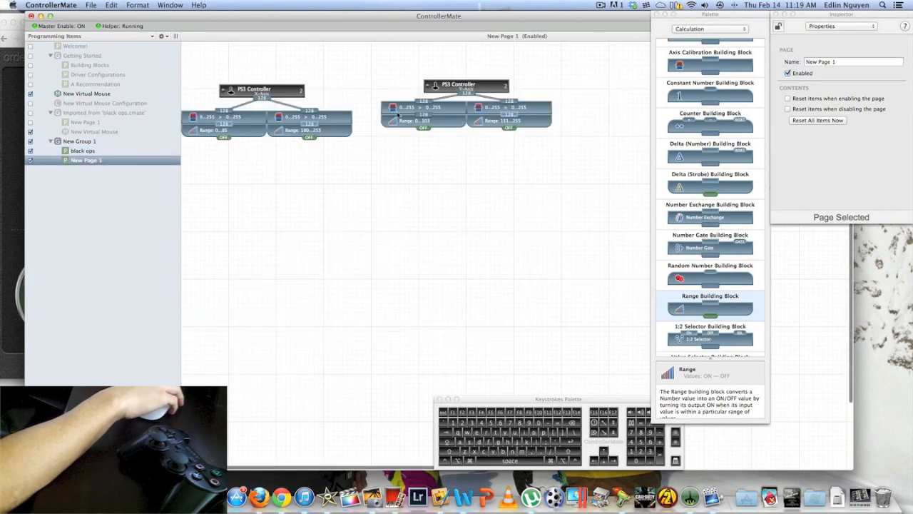
{"action": "left_click", "coordinate": [79, 151]}
{"action": "left_click", "coordinate": [78, 159]}
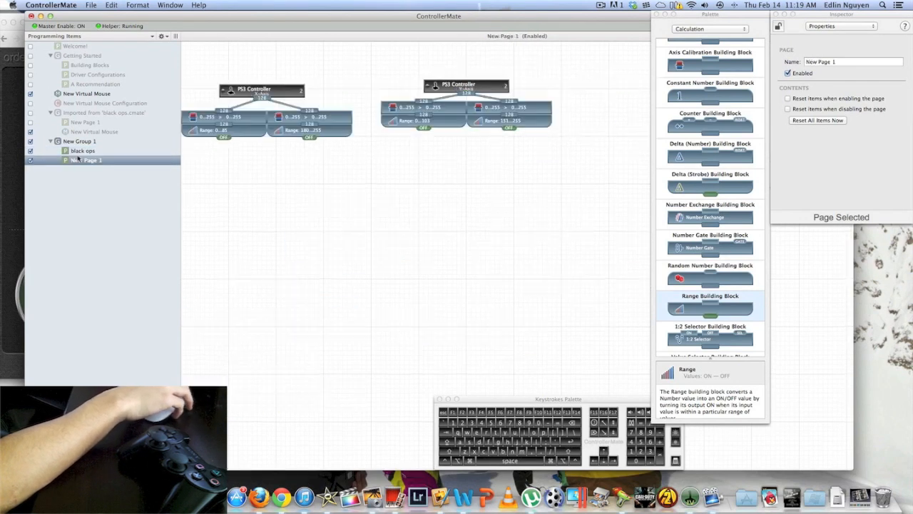
{"action": "left_click", "coordinate": [236, 137]}
{"action": "left_click", "coordinate": [79, 154]}
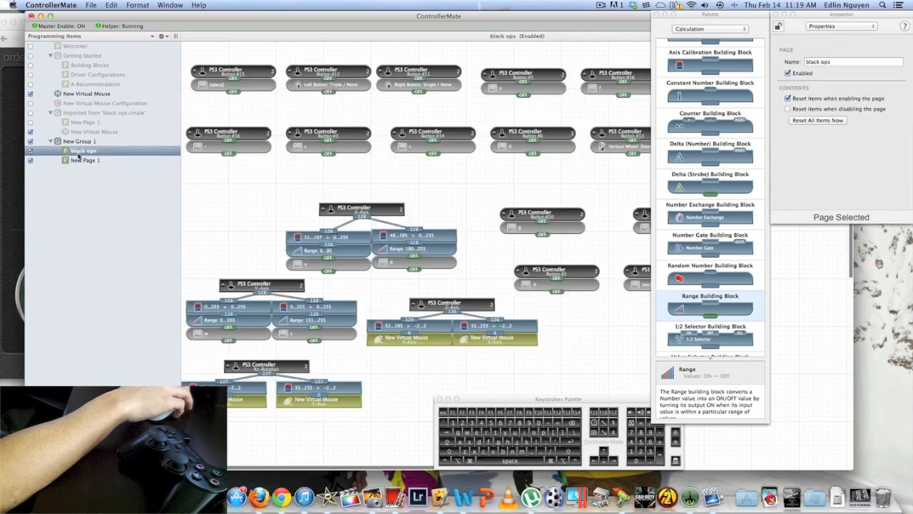
{"action": "left_click", "coordinate": [82, 160]}
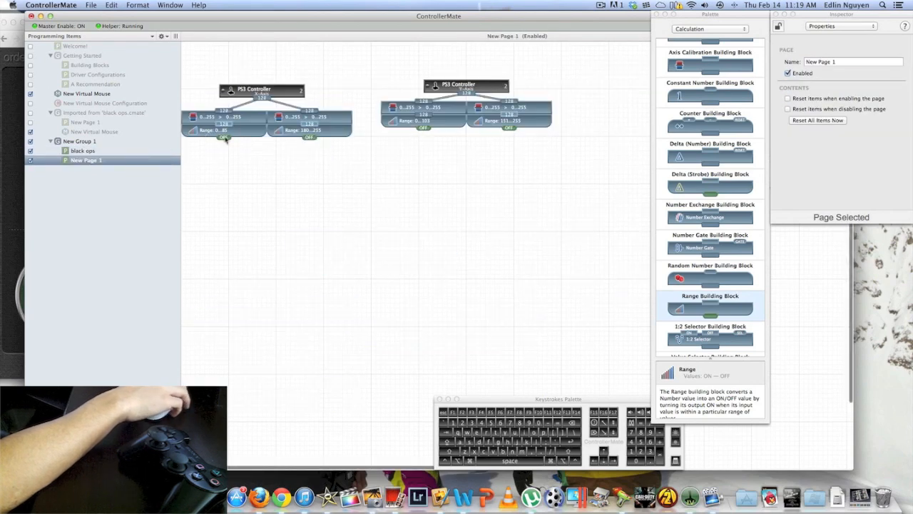
{"action": "left_click", "coordinate": [100, 151]}
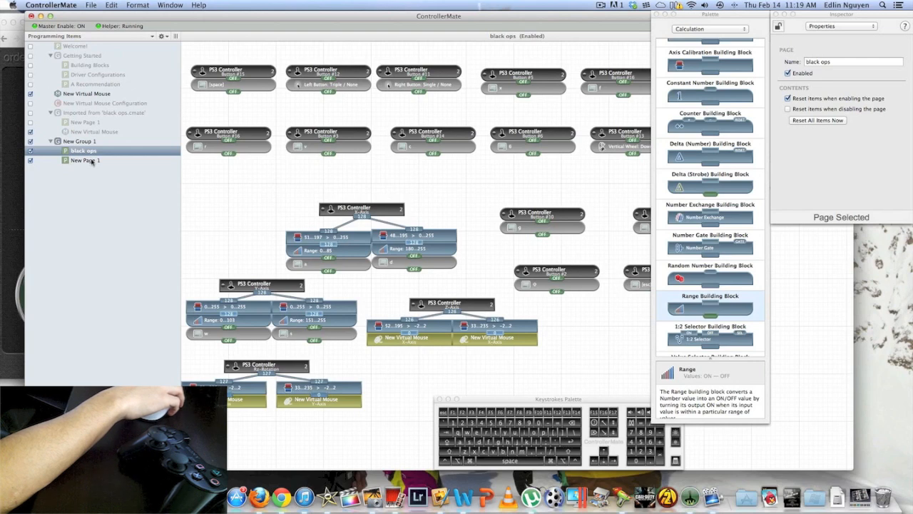
{"action": "left_click", "coordinate": [91, 161]}
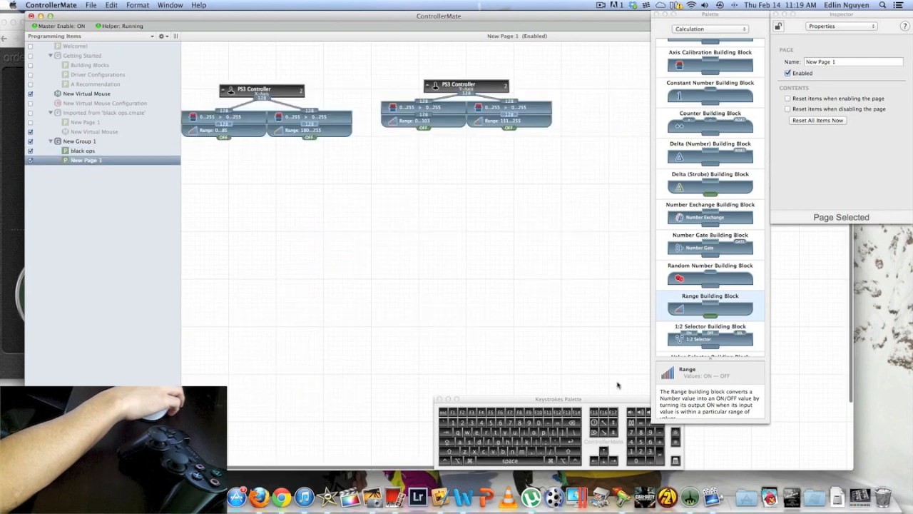
Attach an A key block beneath the left X-Axis Range block and a D key block beneath the right one, testing each with the stick
{"action": "left_click_drag", "start_coordinate": [207, 131], "coordinate": [204, 144]}
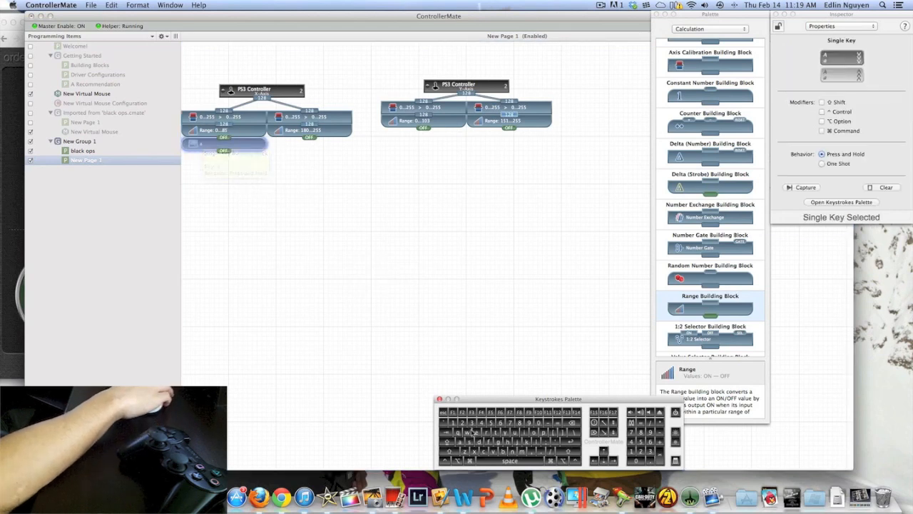
{"action": "type", "text": "aa"}
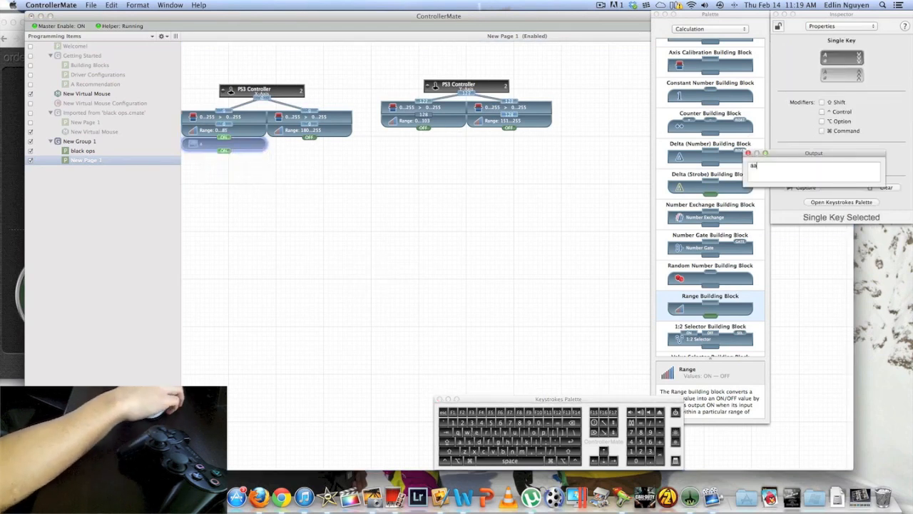
{"action": "type", "text": "aa"}
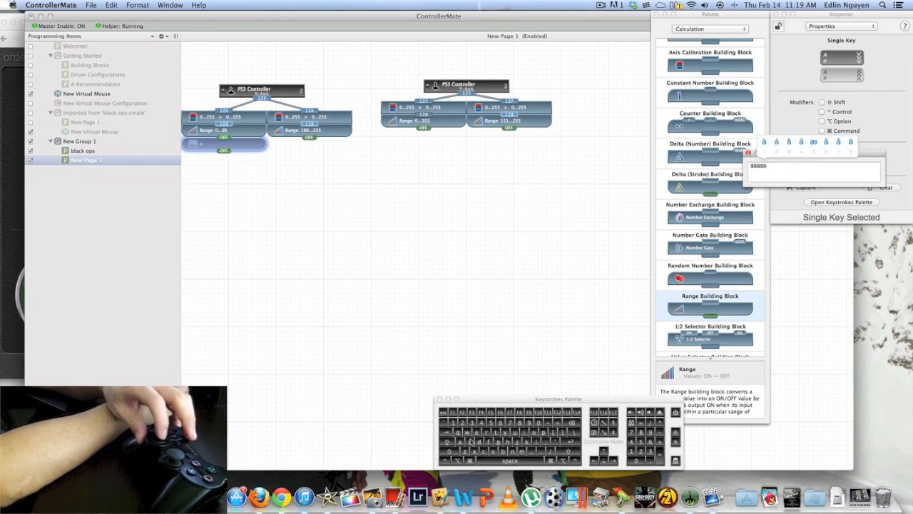
{"action": "left_click_drag", "start_coordinate": [476, 443], "coordinate": [297, 137]}
{"action": "type", "text": "ddd"}
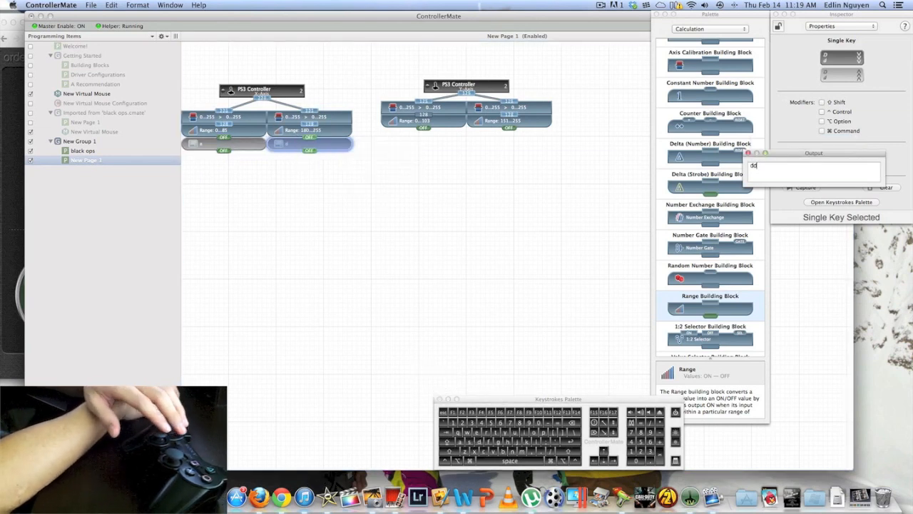
Following the black ops page, attach a W key block beneath the left Y-Axis Range block and an S key block beneath the right, testing the stick
{"action": "left_click", "coordinate": [73, 152]}
{"action": "type", "text": "wa"}
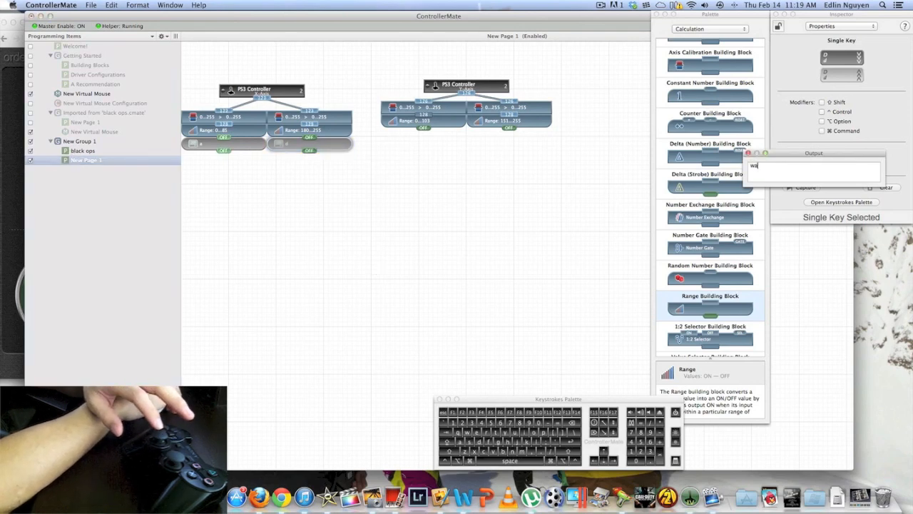
{"action": "left_click", "coordinate": [82, 152]}
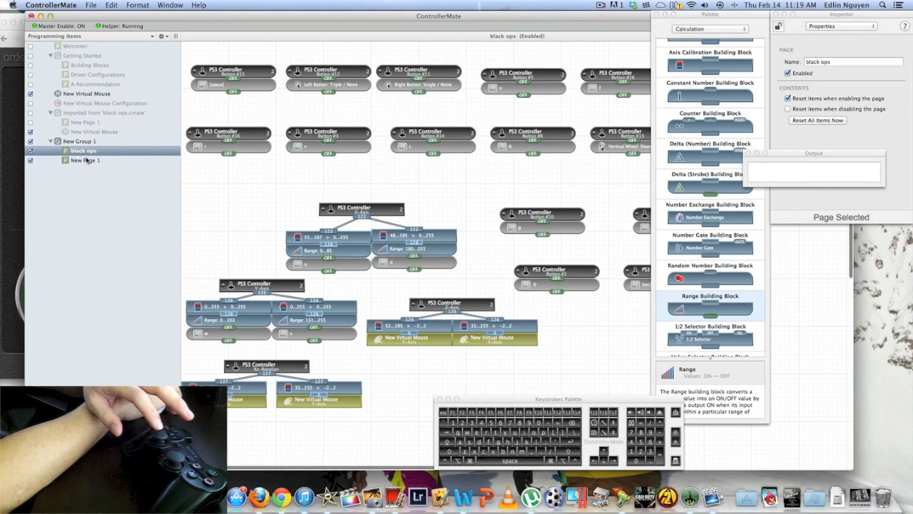
{"action": "left_click", "coordinate": [86, 160]}
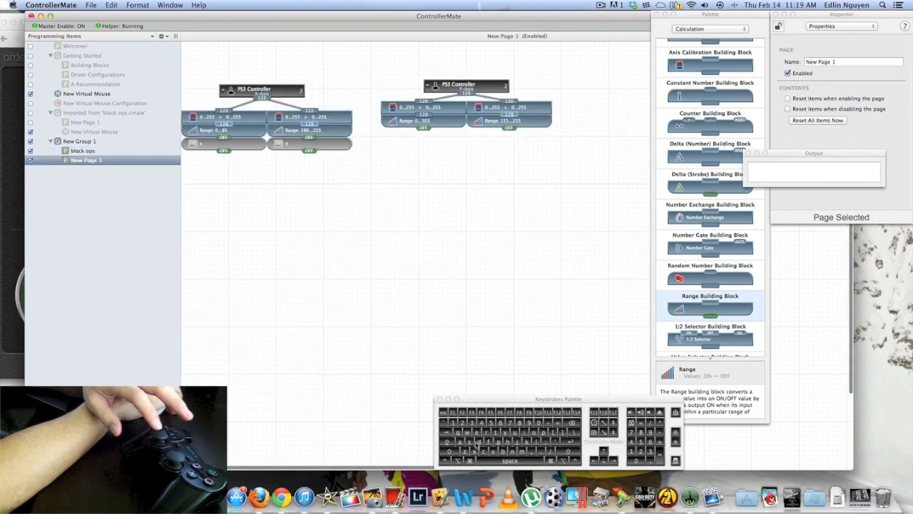
{"action": "left_click_drag", "start_coordinate": [476, 441], "coordinate": [411, 136]}
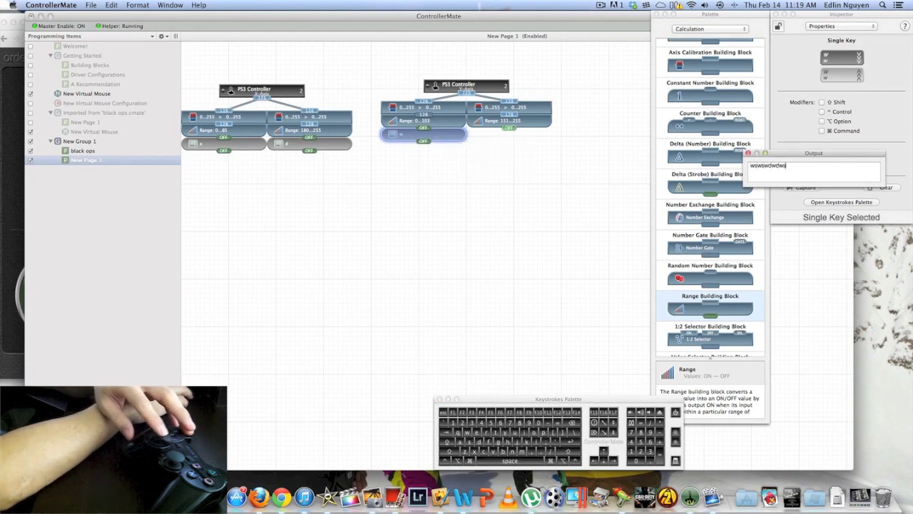
{"action": "type", "text": "wdwwwsw"}
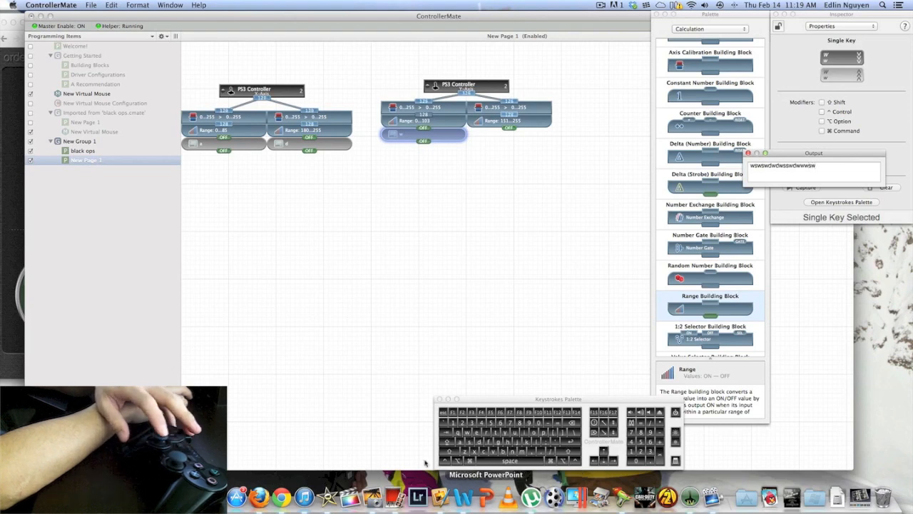
{"action": "left_click_drag", "start_coordinate": [470, 443], "coordinate": [503, 146]}
{"action": "left_click_drag", "start_coordinate": [502, 149], "coordinate": [502, 149]}
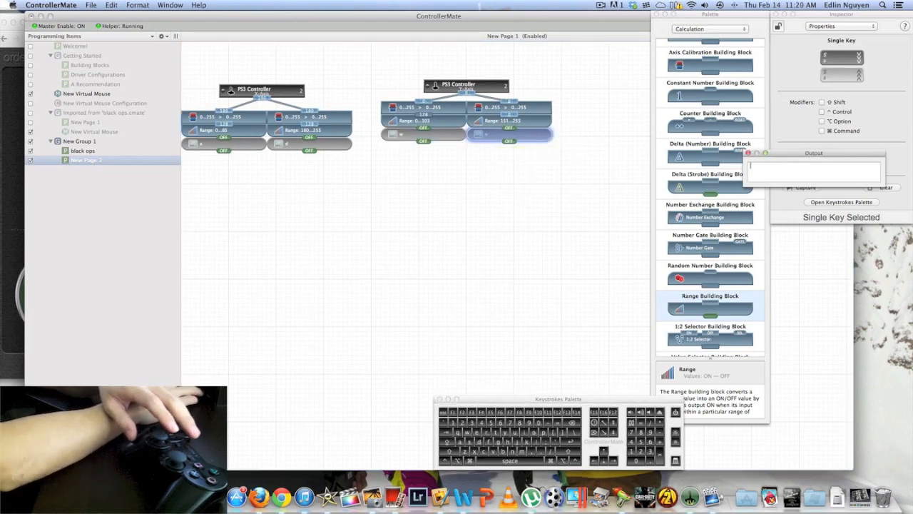
{"action": "type", "text": "wsawdsswdswdswwds"}
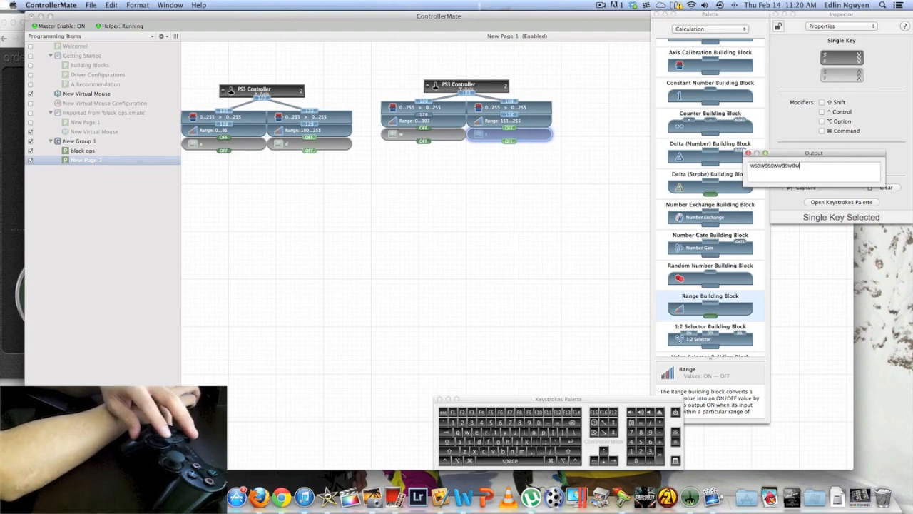
Examine the Z-Axis and Rz-Rotation groups on the black ops page while moving the controller sticks
{"action": "left_click", "coordinate": [107, 151]}
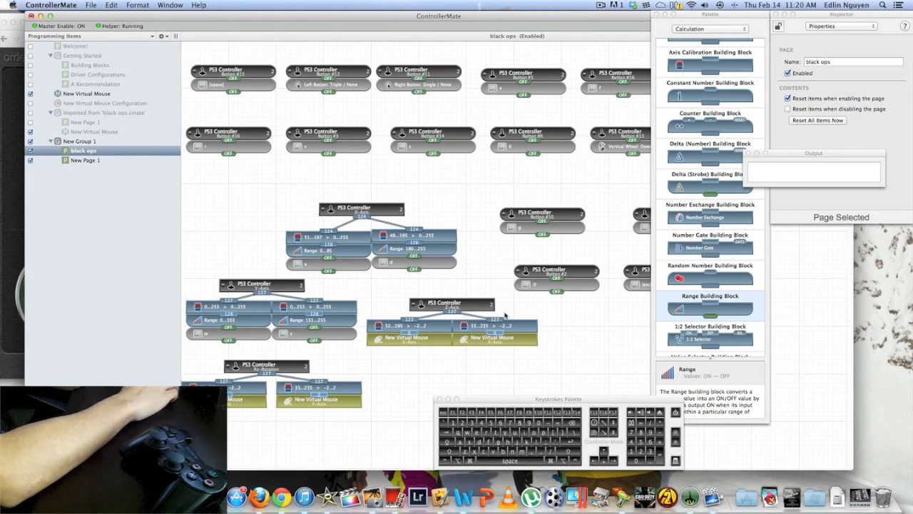
{"action": "scroll", "coordinate": [506, 316], "scroll_direction": "right", "scroll_amount": 5}
{"action": "scroll", "coordinate": [505, 317], "scroll_direction": "left", "scroll_amount": 5}
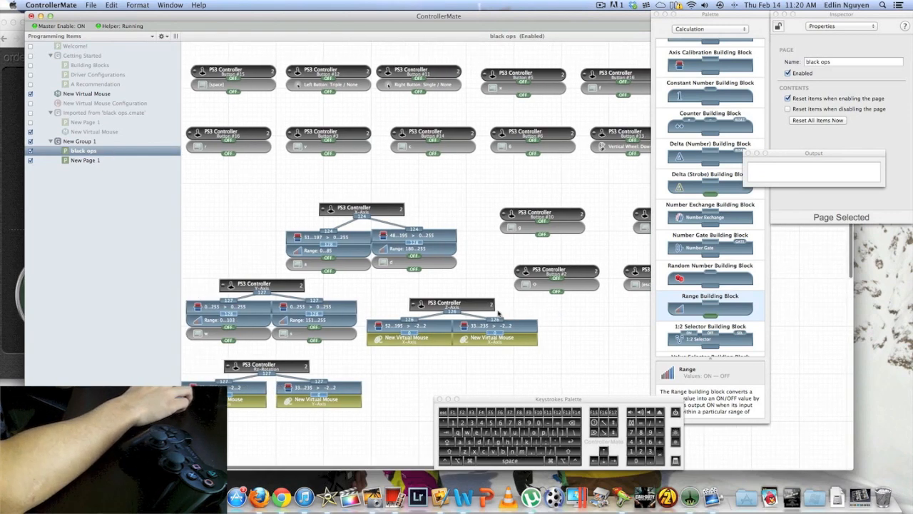
{"action": "scroll", "coordinate": [500, 305], "scroll_direction": "down", "scroll_amount": 5}
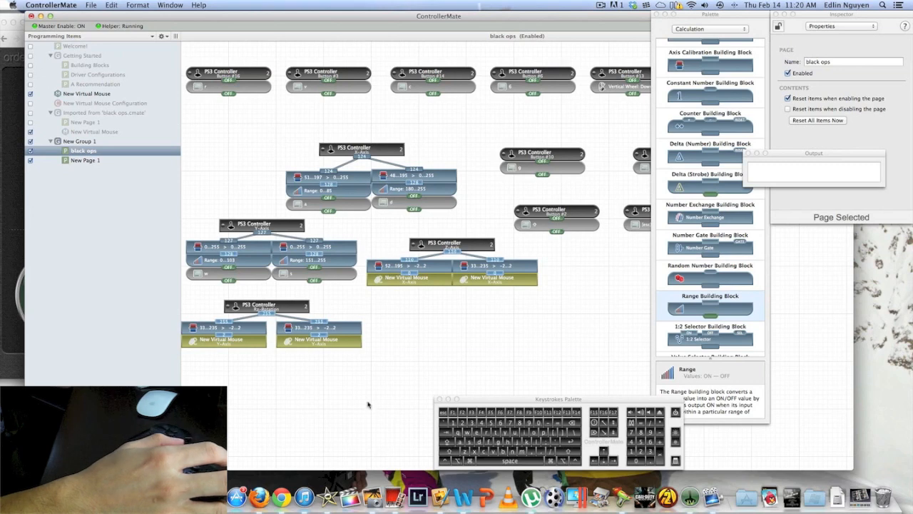
{"action": "type", "text": "assa"}
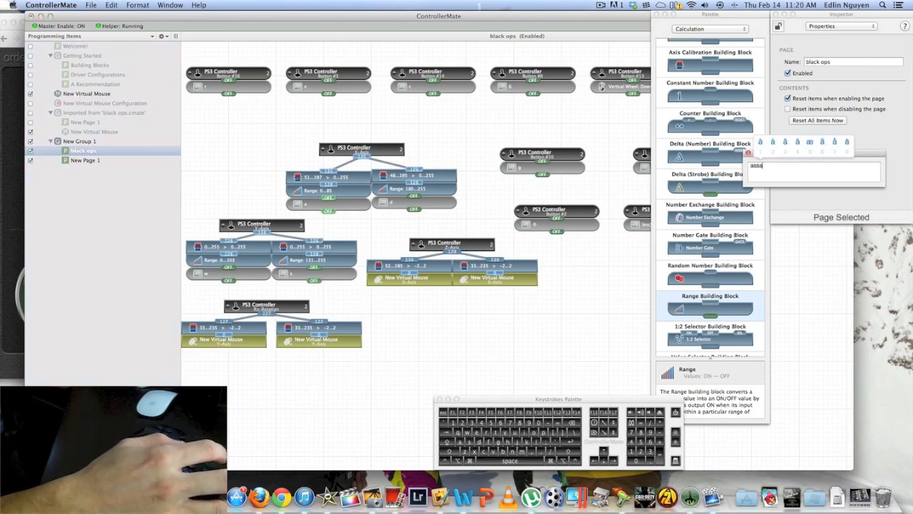
{"action": "type", "text": "dasd"}
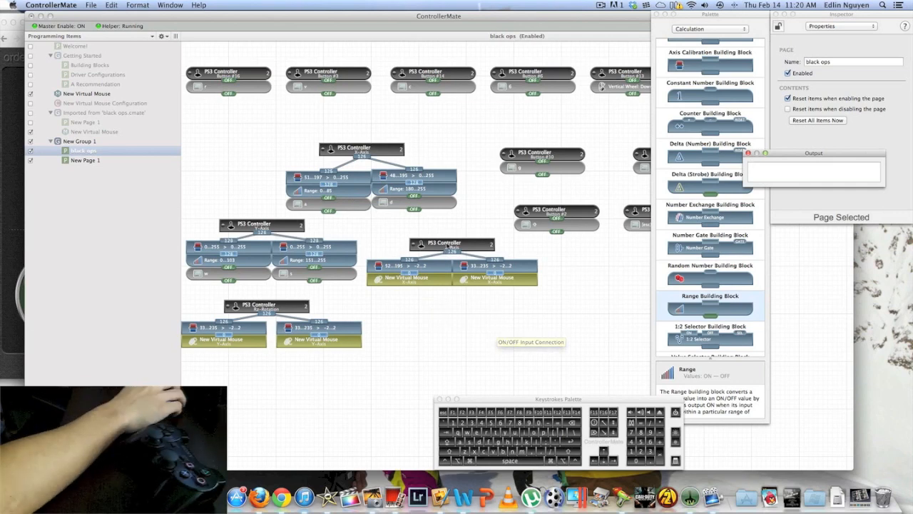
Place a Z-Axis block of the second PS3 Controller on New Page 1, below the X-Axis group
{"action": "left_click", "coordinate": [86, 160]}
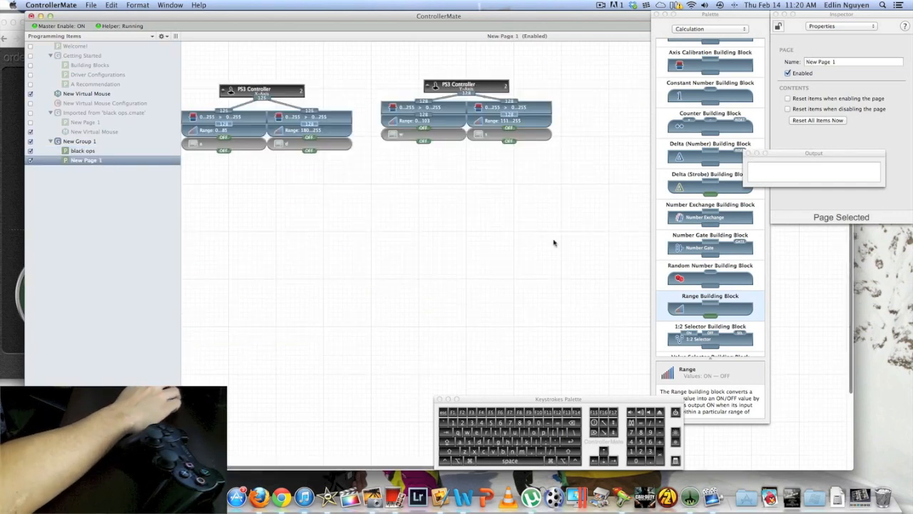
{"action": "left_click", "coordinate": [706, 29]}
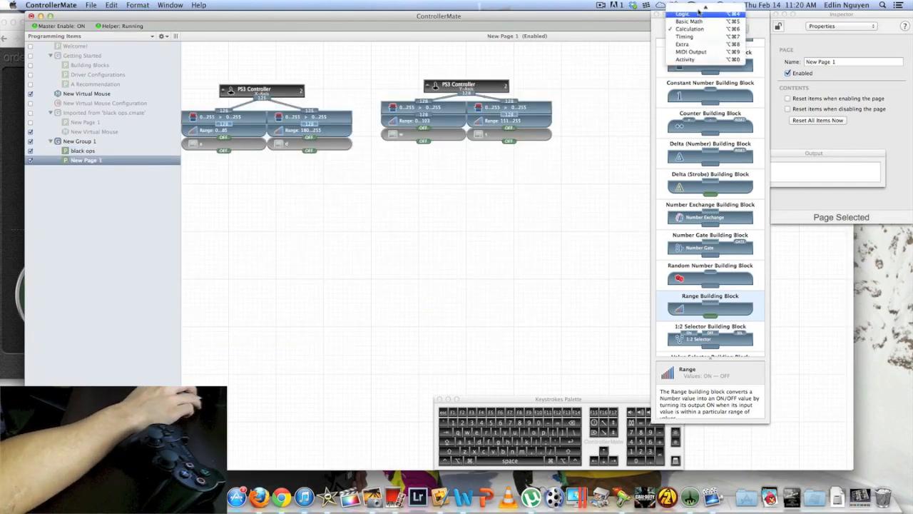
{"action": "left_click", "coordinate": [696, 14]}
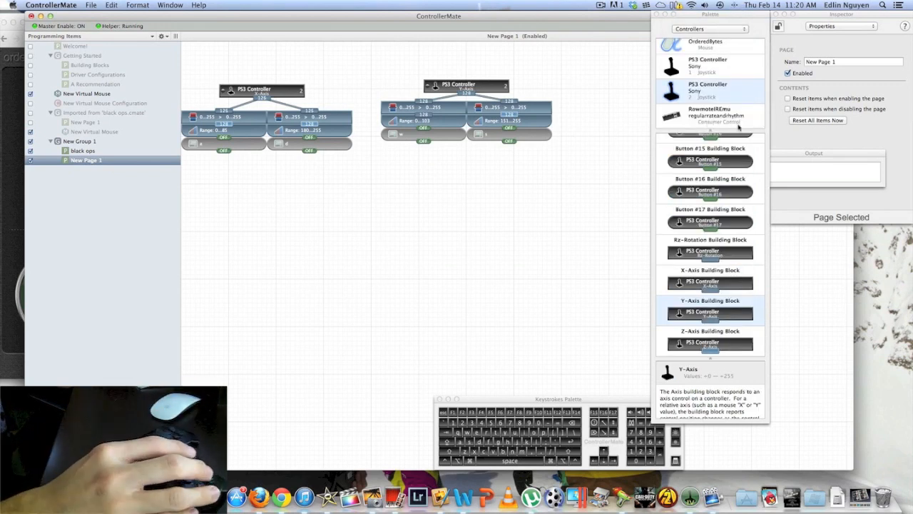
{"action": "left_click_drag", "start_coordinate": [710, 344], "coordinate": [268, 203]}
Check the Z-Axis group on the black ops page and place an Axis Calibration block just below the Z-Axis block on New Page 1
{"action": "left_click", "coordinate": [84, 151]}
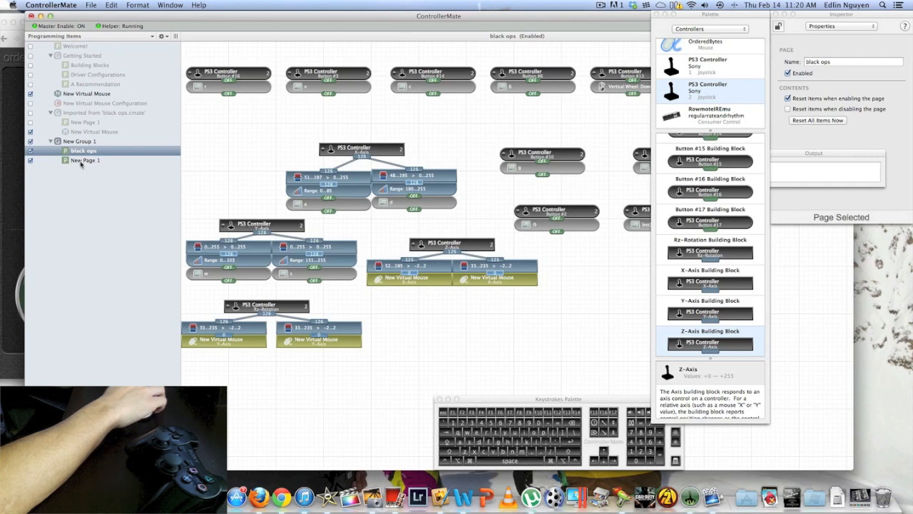
{"action": "left_click", "coordinate": [83, 161]}
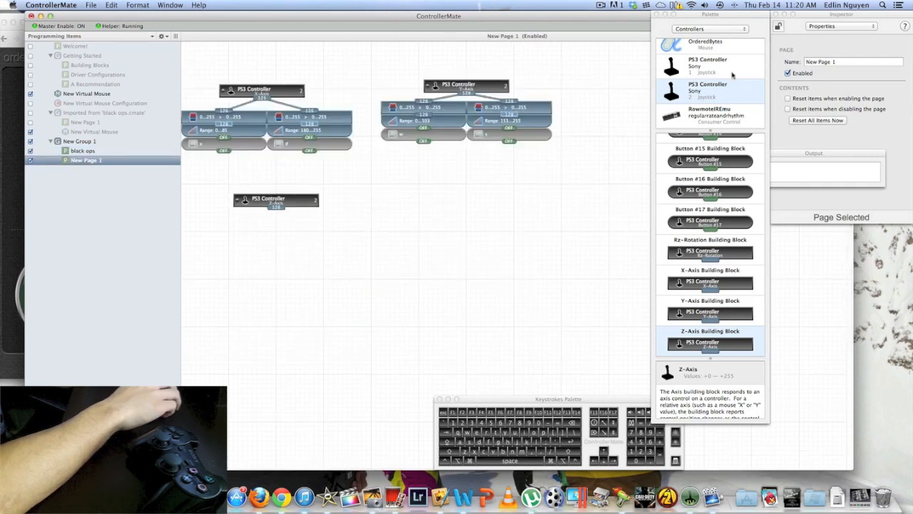
{"action": "left_click", "coordinate": [717, 30]}
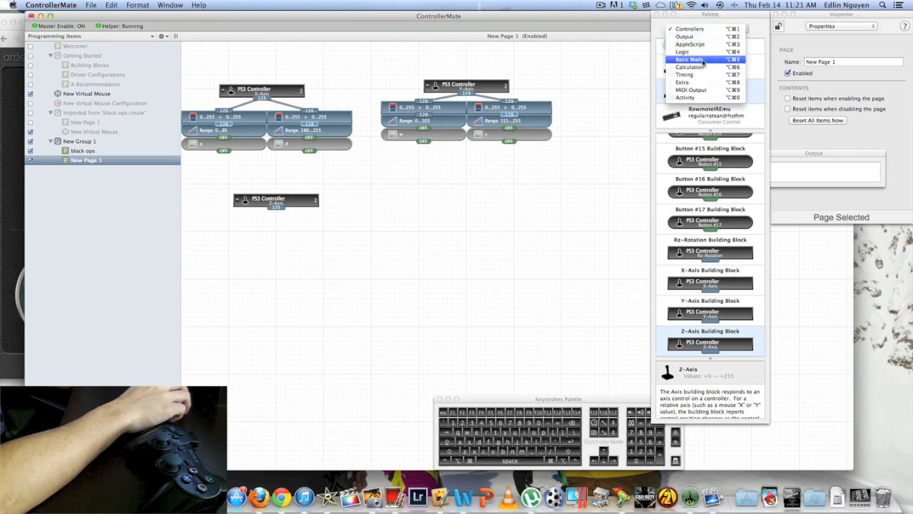
{"action": "left_click", "coordinate": [713, 59]}
{"action": "left_click_drag", "start_coordinate": [710, 86], "coordinate": [205, 229]}
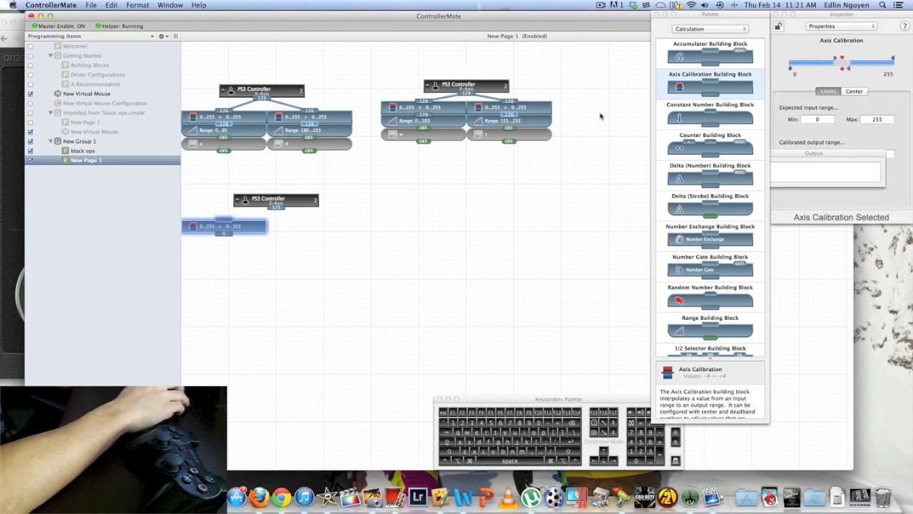
Place a second Axis Calibration block beside the first under the Z-Axis block on New Page 1 and connect both to its output
{"action": "mouse_move", "coordinate": [678, 88]}
{"action": "left_mouse_down"}
{"action": "mouse_move", "coordinate": [310, 229]}
{"action": "mouse_move", "coordinate": [224, 221]}
{"action": "left_mouse_up"}
{"action": "left_click_drag", "start_coordinate": [276, 208], "coordinate": [309, 221]}
{"action": "left_click", "coordinate": [241, 227]}
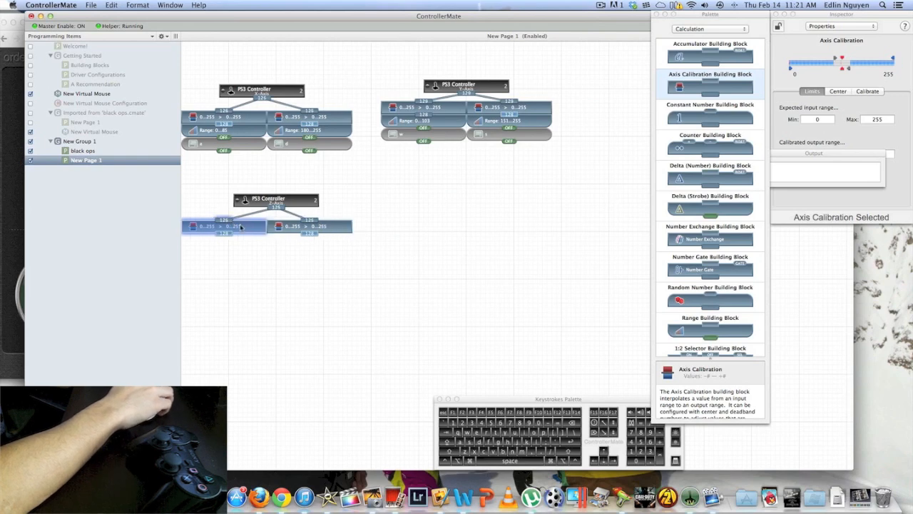
Following the black ops page, set the left Z-Axis calibration block's expected input range to 52–195 and its calibrated output range to -2–2
{"action": "left_click", "coordinate": [83, 151]}
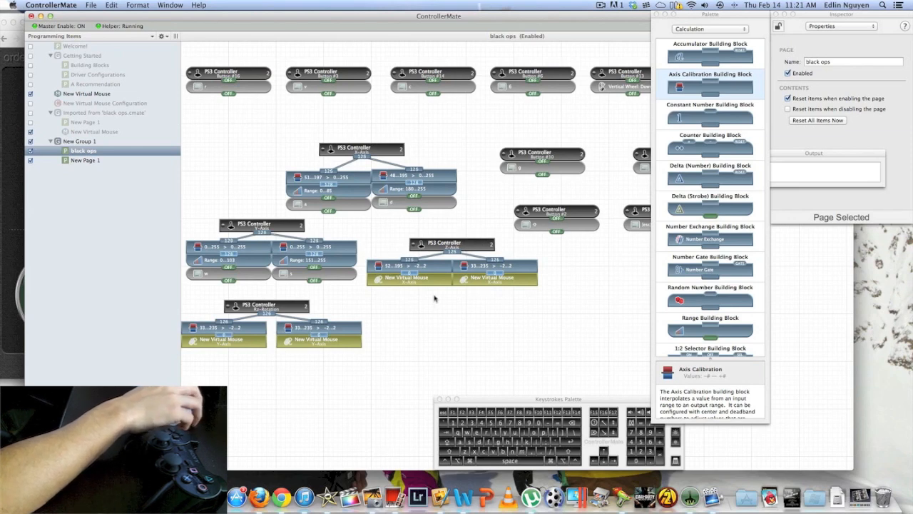
{"action": "left_click", "coordinate": [95, 162]}
{"action": "left_click", "coordinate": [240, 228]}
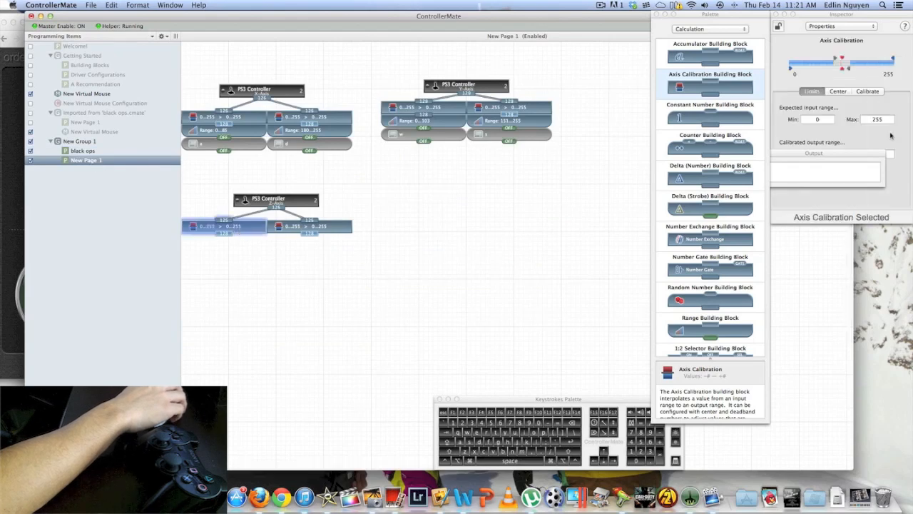
{"action": "double_click", "coordinate": [834, 121]}
{"action": "type", "text": "5"}
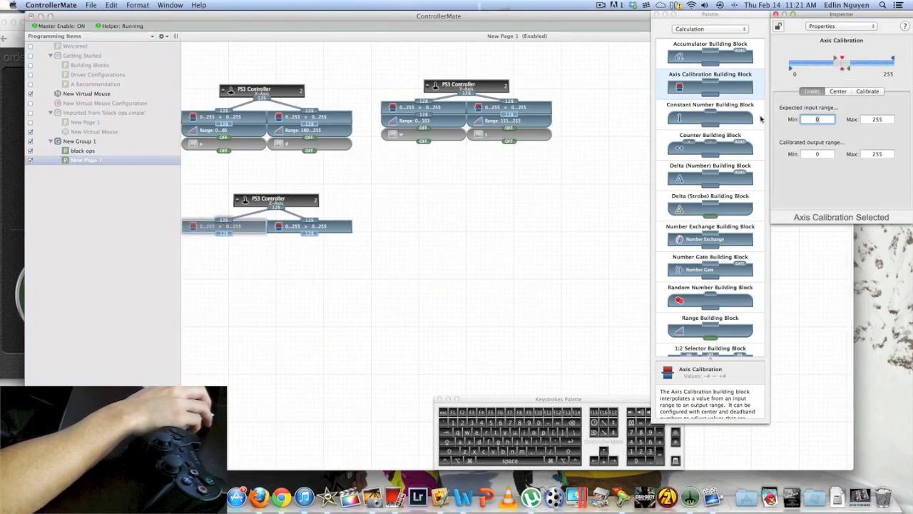
{"action": "type", "text": "2"}
{"action": "key", "text": "Tab"}
{"action": "type", "text": "1"}
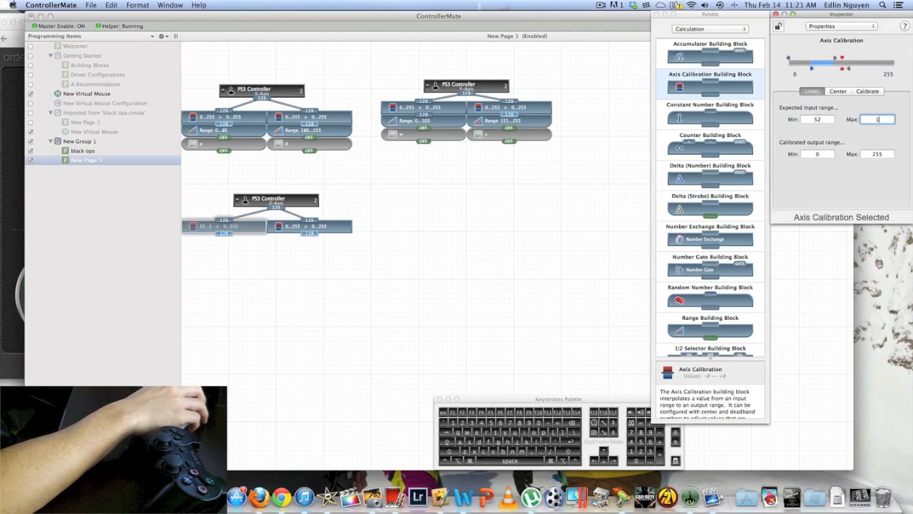
{"action": "type", "text": "95"}
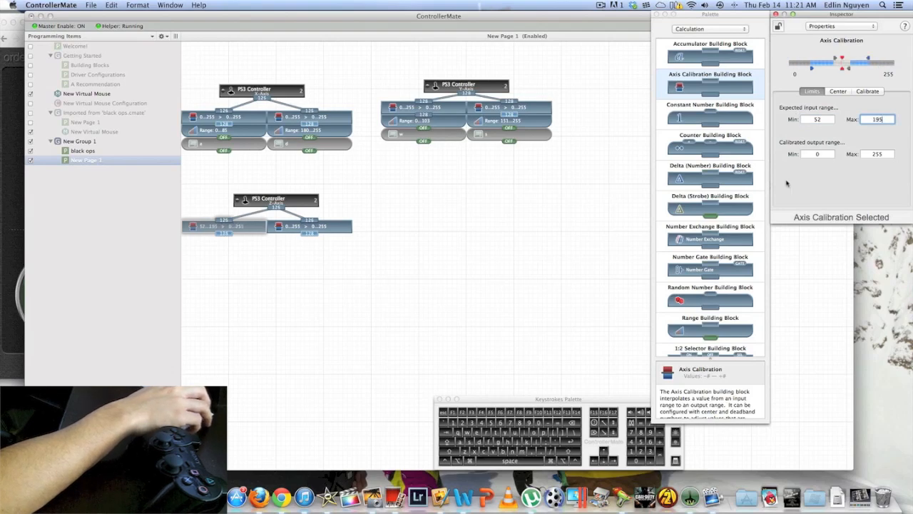
{"action": "key", "text": "Tab"}
{"action": "type", "text": "-"}
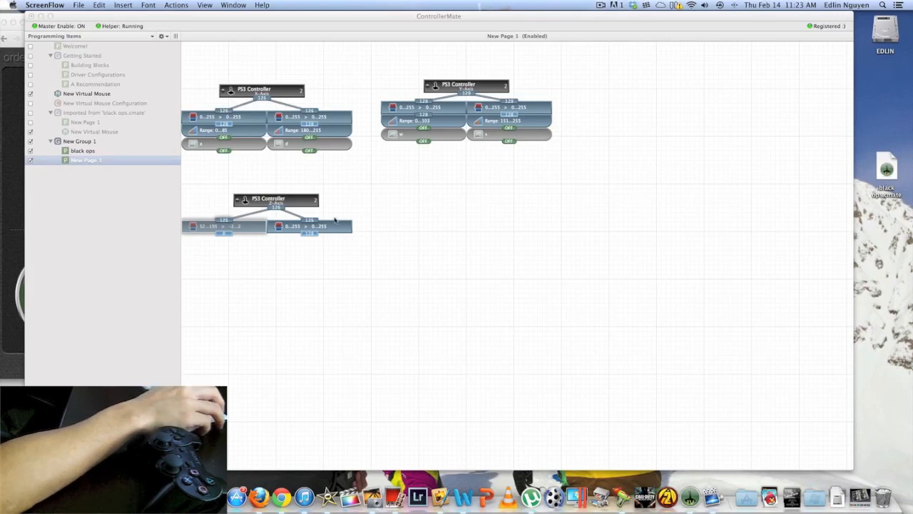
Review the expected input and calibrated output ranges of the left Z-Axis calibration block
{"action": "left_click", "coordinate": [336, 225]}
{"action": "left_click", "coordinate": [256, 225]}
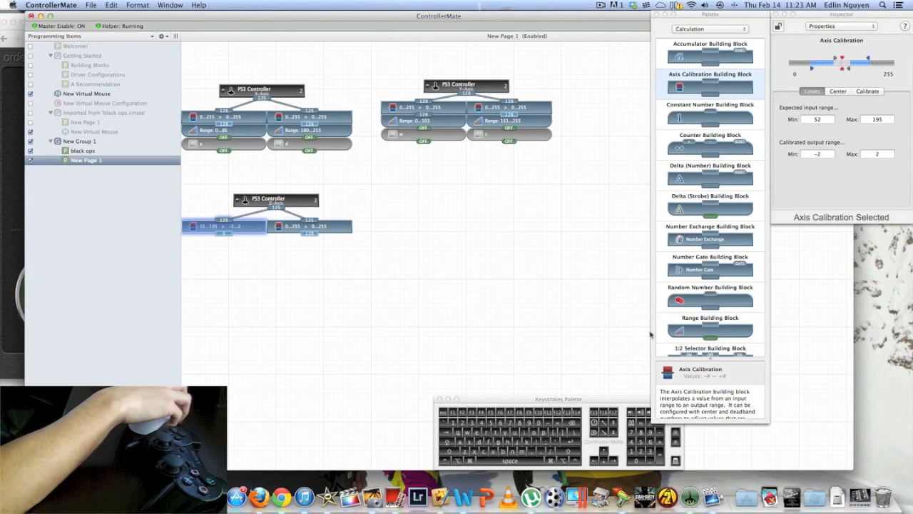
{"action": "left_click", "coordinate": [818, 154]}
{"action": "key", "text": "Return"}
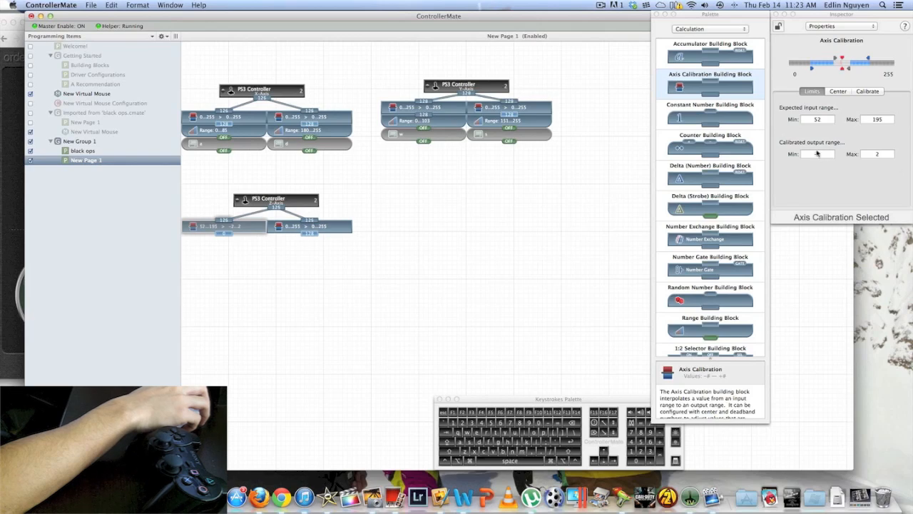
{"action": "left_click", "coordinate": [818, 154]}
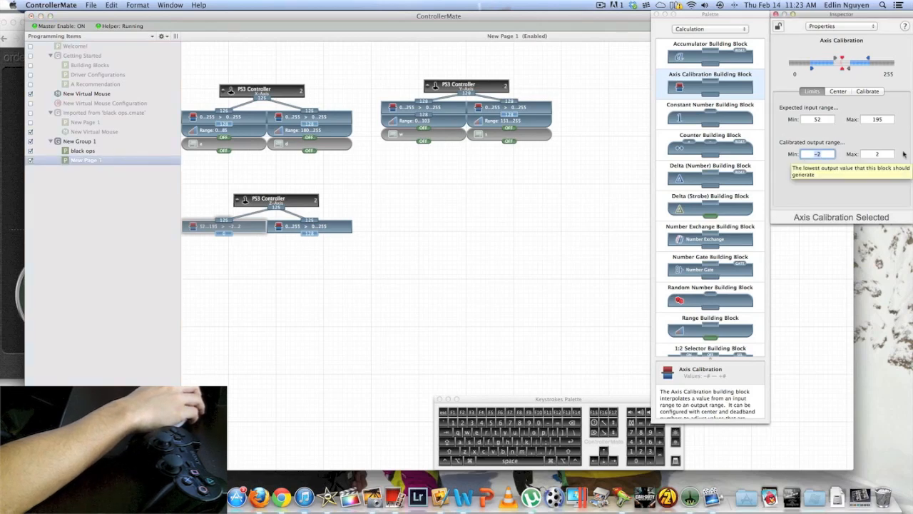
{"action": "double_click", "coordinate": [818, 120]}
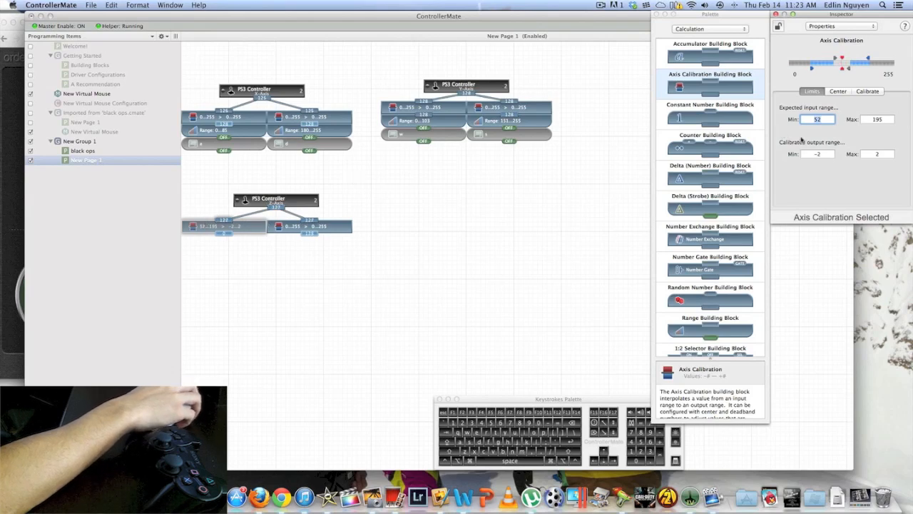
Try the automatic axis calibration on the left Z-Axis calibration block, stopping before saving
{"action": "left_click", "coordinate": [868, 91]}
{"action": "left_click", "coordinate": [842, 200]}
{"action": "left_click", "coordinate": [842, 201]}
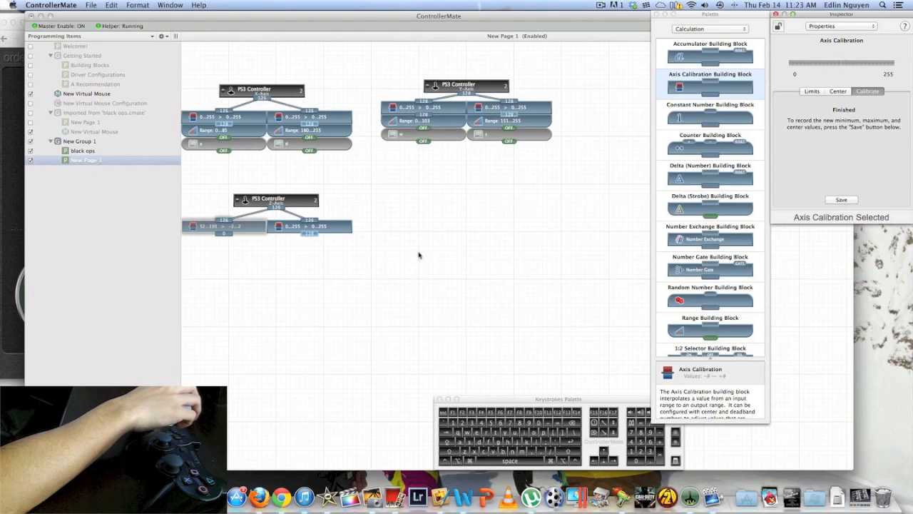
Check the right Z-Axis calibration block's values on the black ops page and return to New Page 1
{"action": "left_click", "coordinate": [348, 225]}
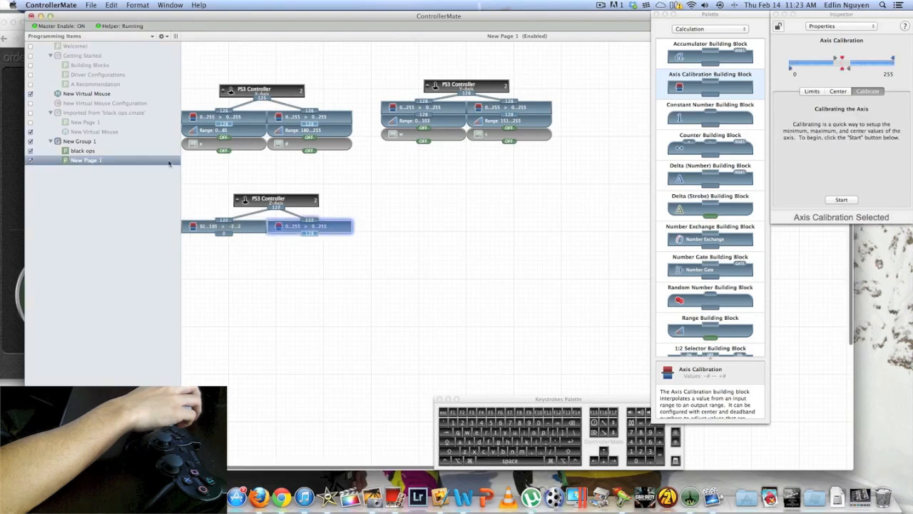
{"action": "left_click", "coordinate": [83, 152]}
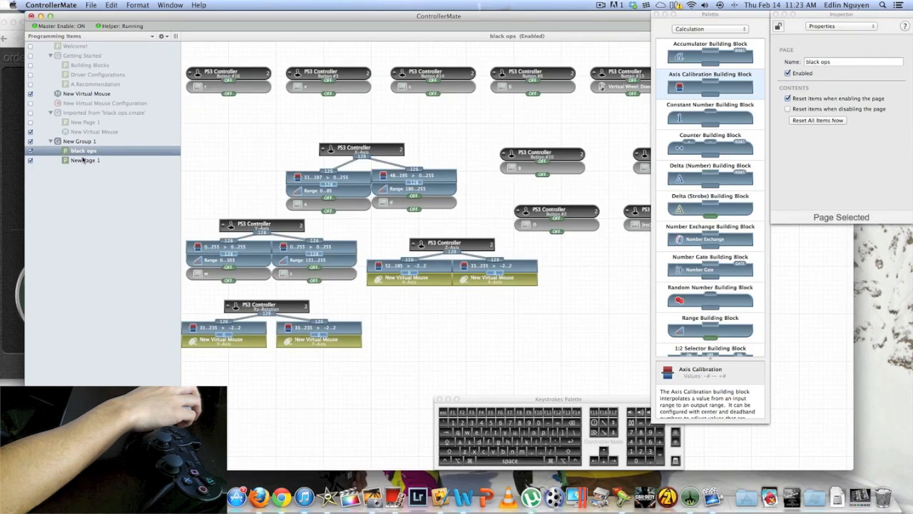
{"action": "left_click", "coordinate": [84, 160]}
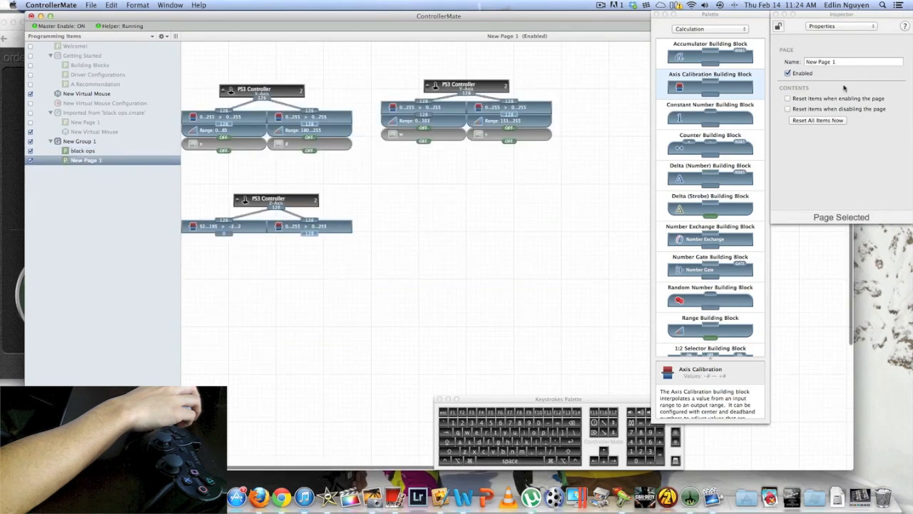
Run the automatic calibration on the right Z-Axis calibration block of New Page 1 and save its result
{"action": "left_click", "coordinate": [334, 228]}
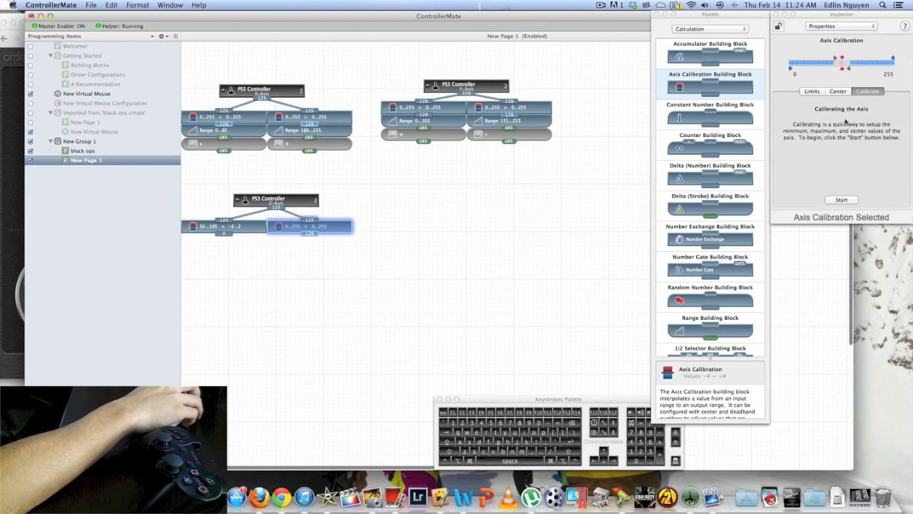
{"action": "left_click", "coordinate": [848, 202]}
{"action": "left_click", "coordinate": [848, 202]}
{"action": "left_click", "coordinate": [849, 202]}
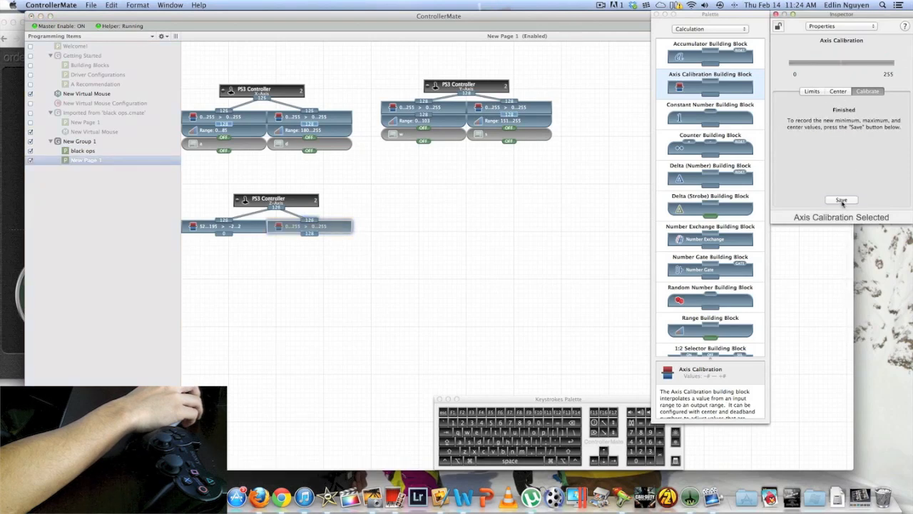
{"action": "left_click", "coordinate": [849, 202]}
Set the right Z-Axis calibration block's expected input range to a minimum of 33 and a maximum of 235
{"action": "left_click", "coordinate": [813, 92]}
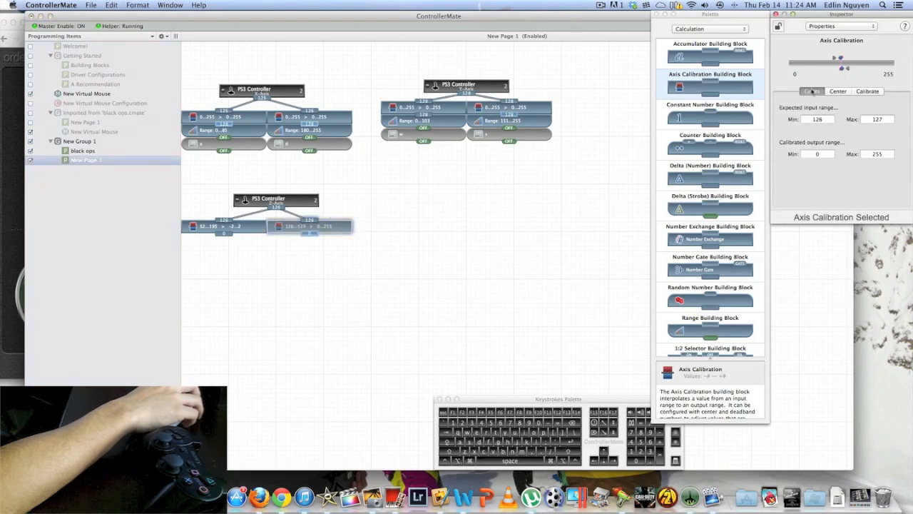
{"action": "double_click", "coordinate": [830, 122]}
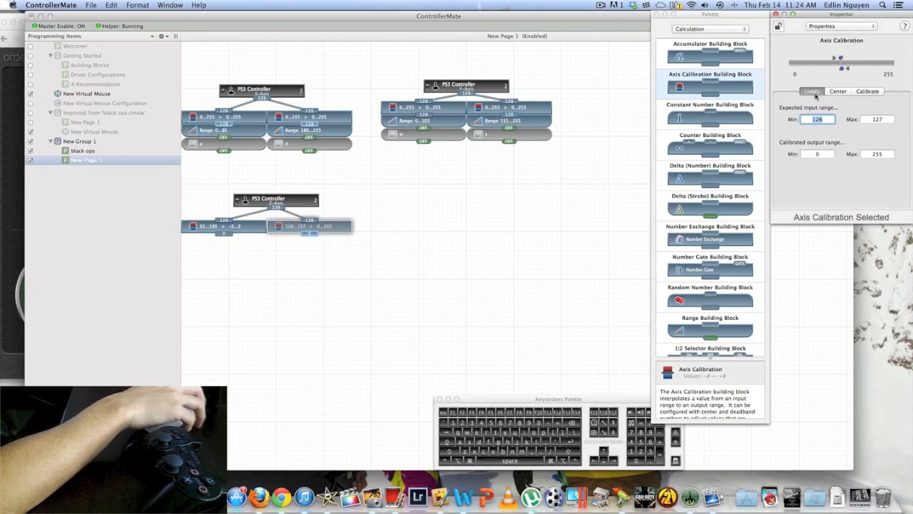
{"action": "type", "text": "33"}
{"action": "key", "text": "Tab"}
{"action": "type", "text": "2"}
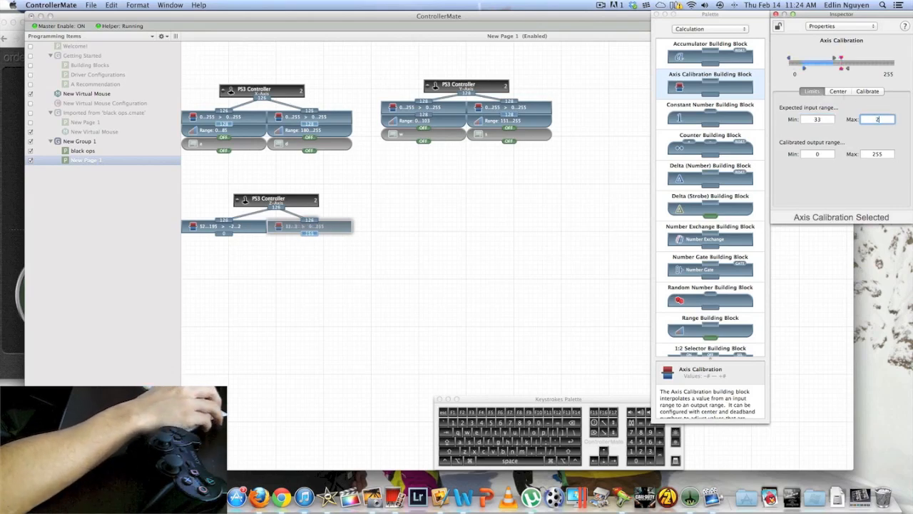
{"action": "type", "text": "35"}
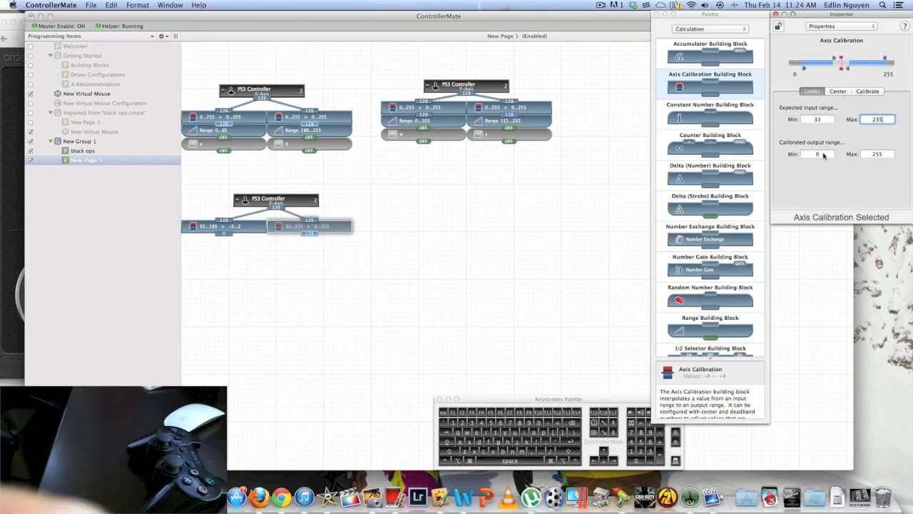
Following the black ops page, set the right Z-Axis calibration block's calibrated output range to -2 minimum and 2 maximum
{"action": "left_click", "coordinate": [115, 151]}
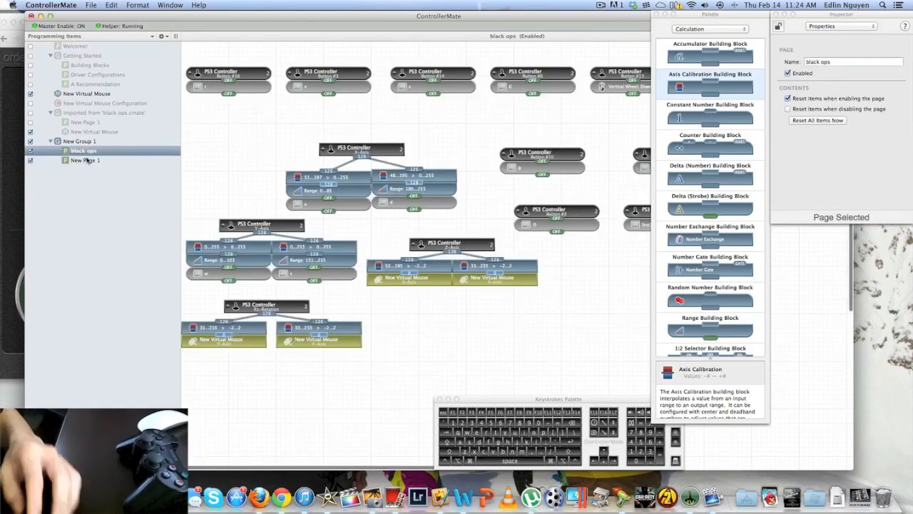
{"action": "left_click", "coordinate": [85, 161]}
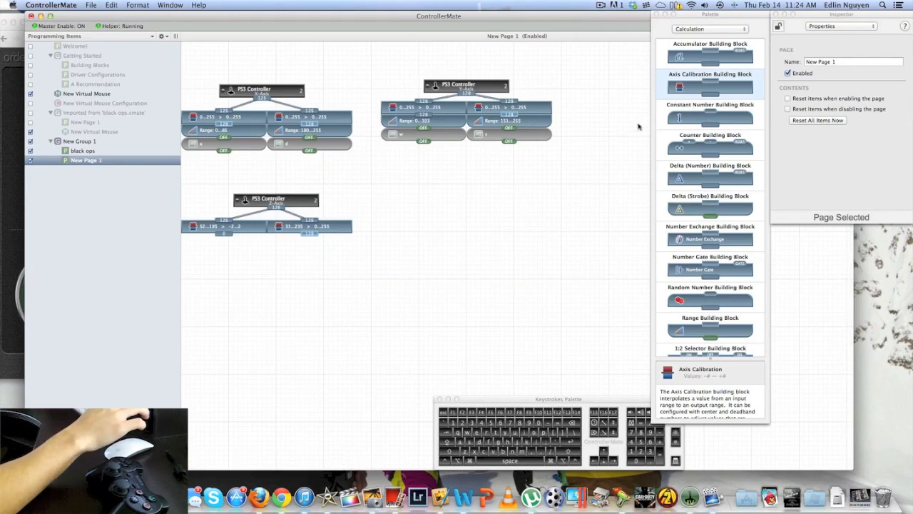
{"action": "left_click", "coordinate": [330, 227]}
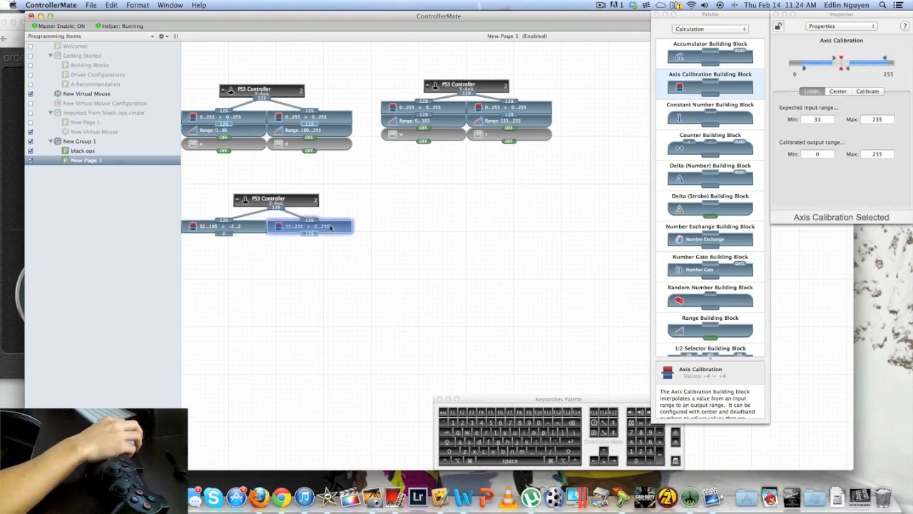
{"action": "left_click", "coordinate": [819, 154]}
{"action": "type", "text": "-2"}
{"action": "key", "text": "Tab"}
{"action": "type", "text": "2"}
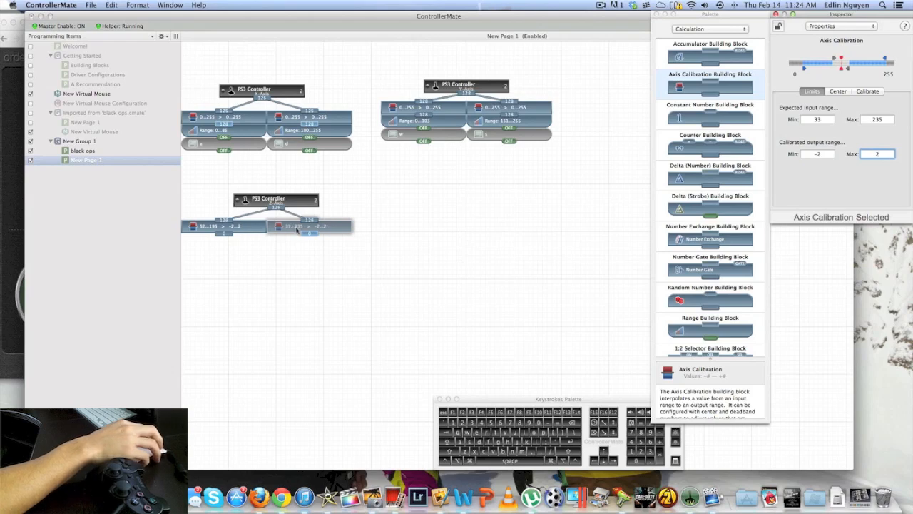
{"action": "mouse_move", "coordinate": [317, 233]}
{"action": "left_click", "coordinate": [296, 260]}
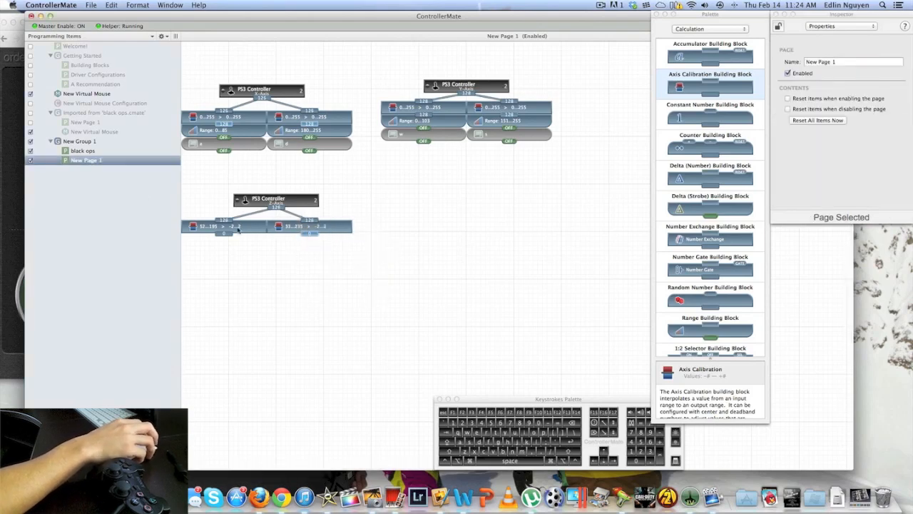
Check the virtual mouse blocks in the black ops Z-Axis group and create a virtual mouse device under New Group 1
{"action": "left_click", "coordinate": [84, 152]}
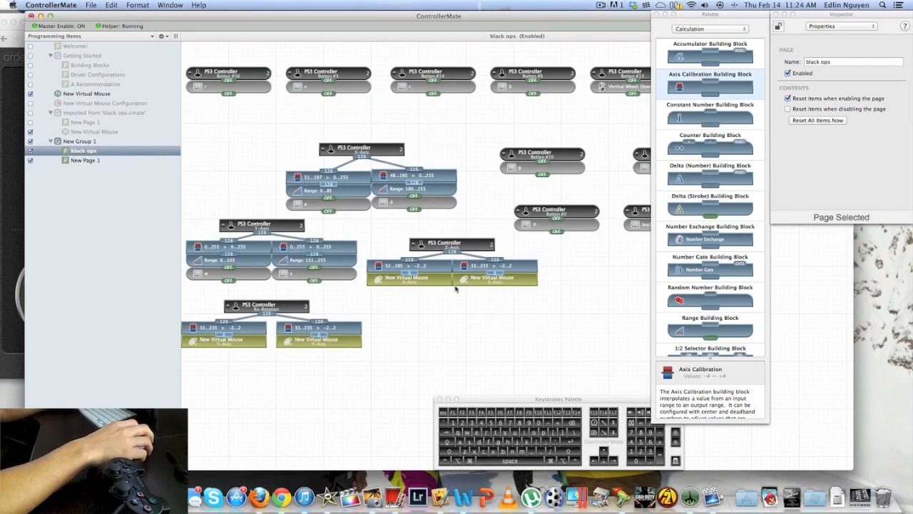
{"action": "left_click", "coordinate": [98, 162]}
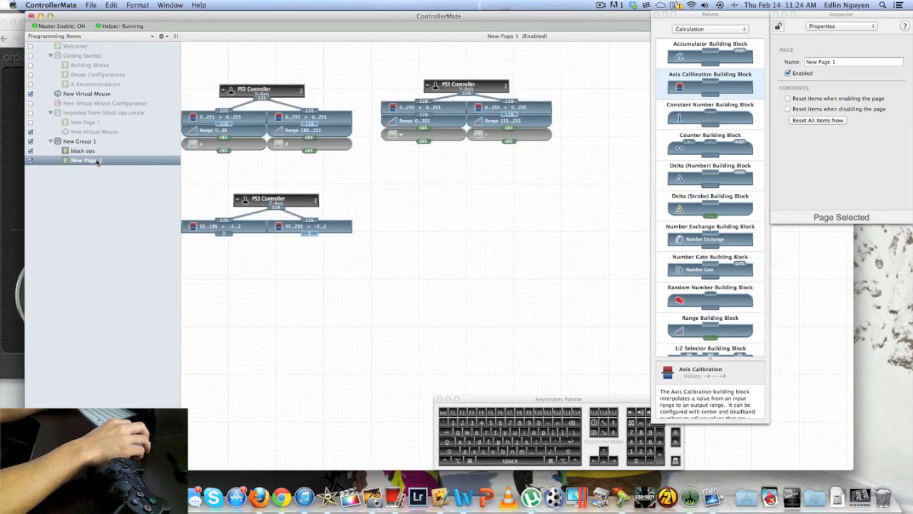
{"action": "left_click", "coordinate": [163, 36]}
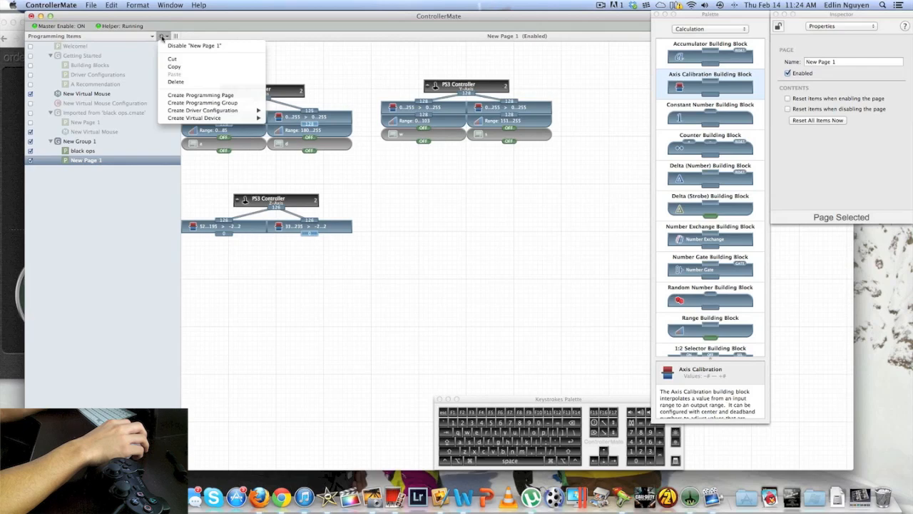
{"action": "mouse_move", "coordinate": [223, 112]}
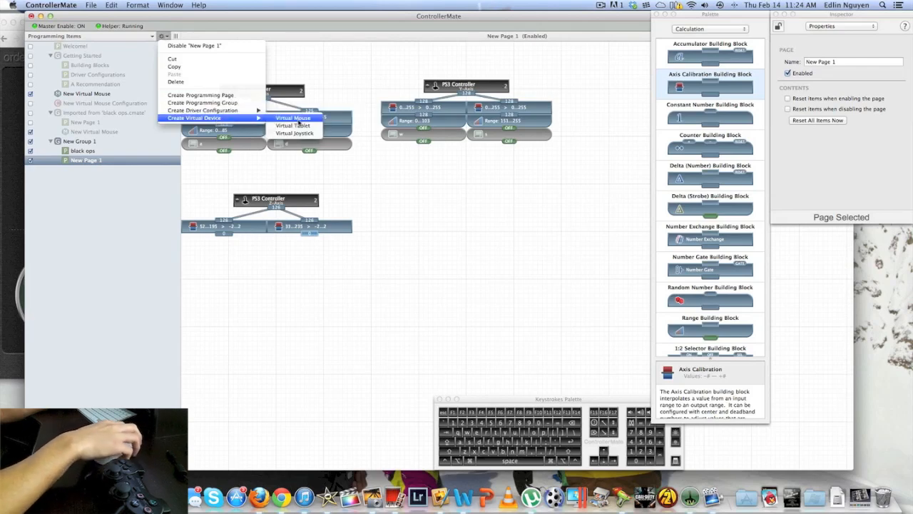
{"action": "left_click", "coordinate": [293, 119]}
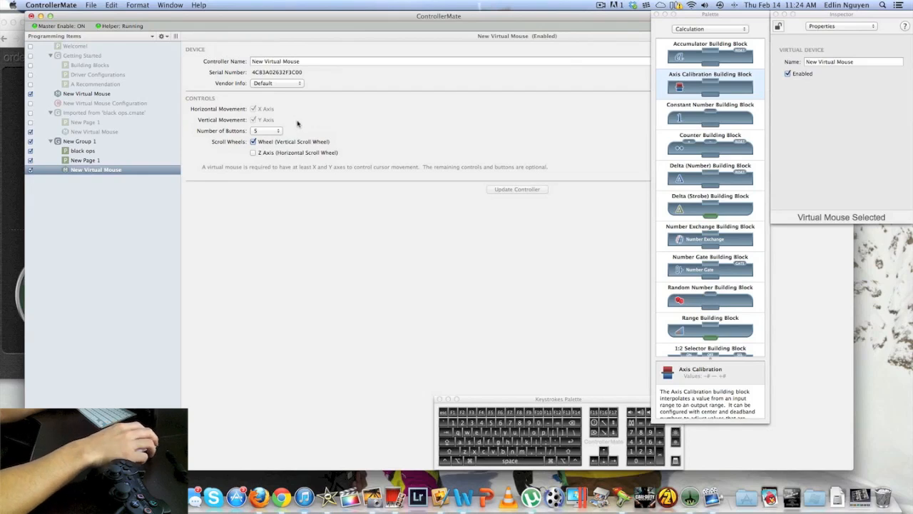
Set the new virtual mouse's number of buttons to 2 and update the controller
{"action": "left_click", "coordinate": [272, 133]}
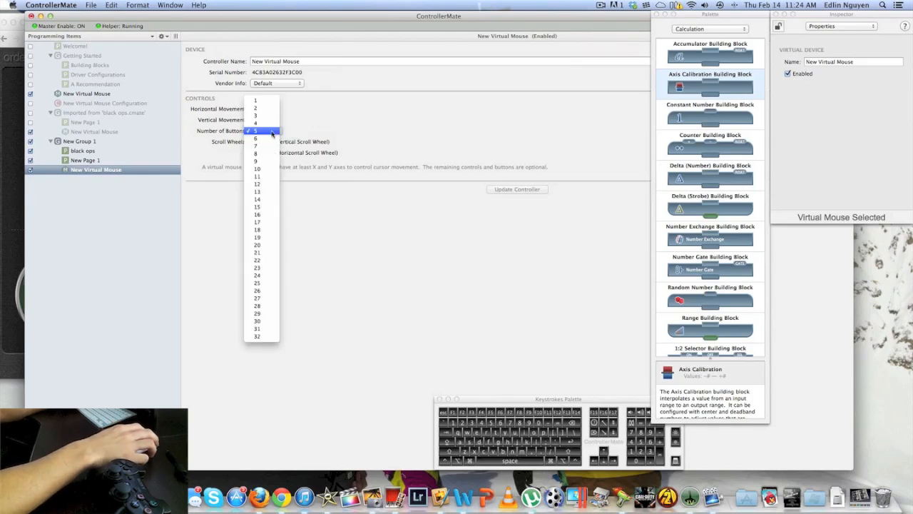
{"action": "left_click", "coordinate": [269, 116]}
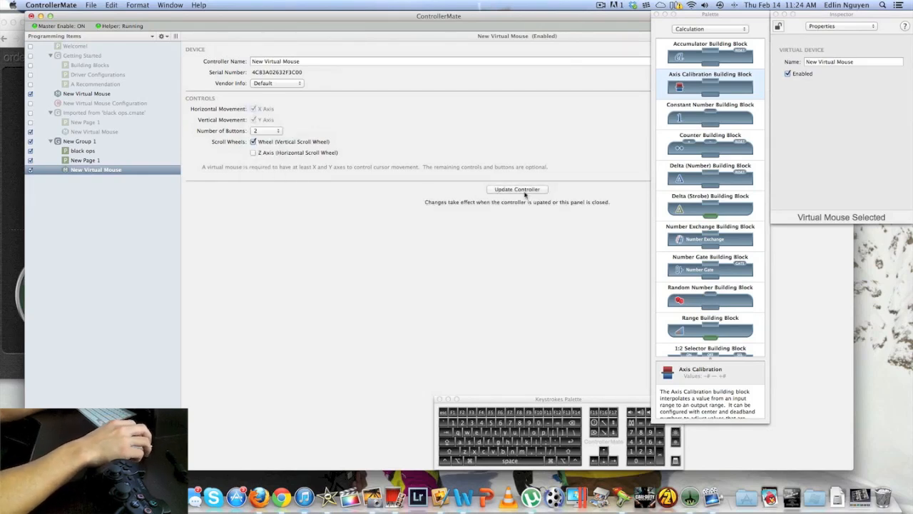
{"action": "left_click", "coordinate": [526, 191]}
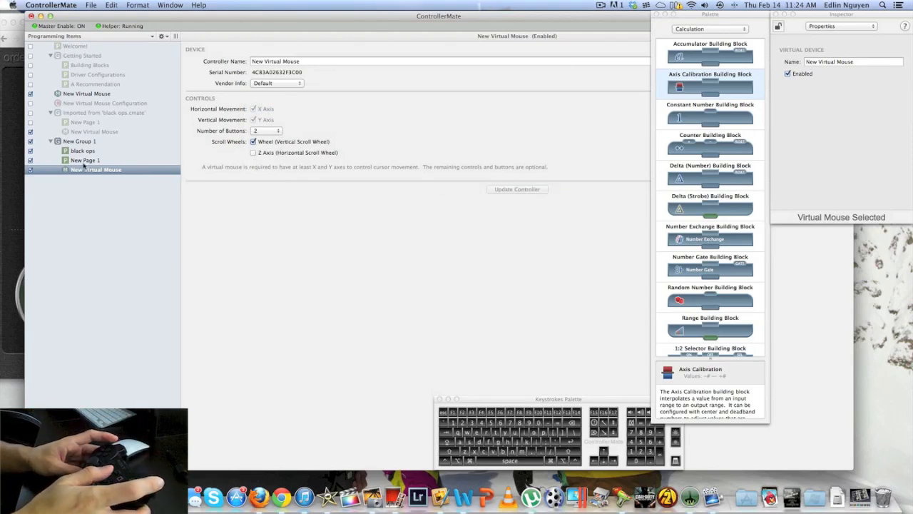
Open New Page 1 and bring up the New Virtual Mouse controller's building blocks, including its X-Axis and Y-Axis blocks
{"action": "left_click", "coordinate": [708, 29]}
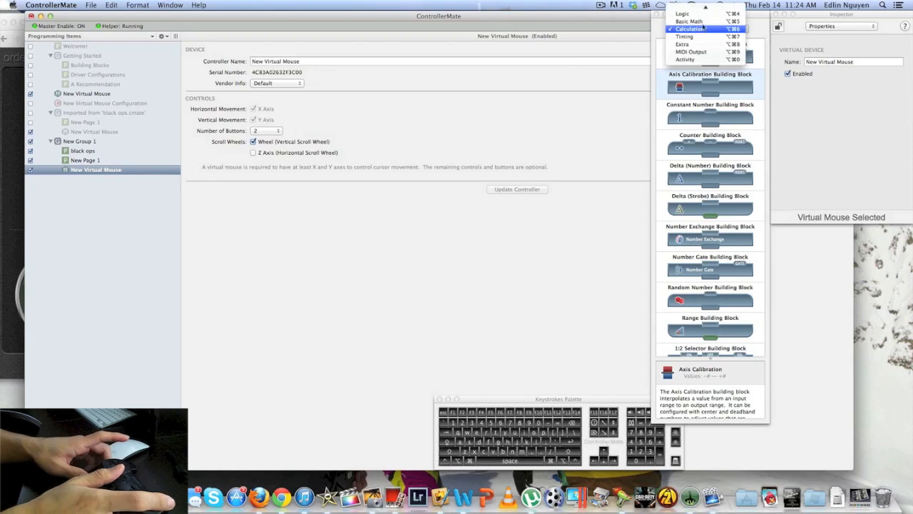
{"action": "left_click", "coordinate": [690, 10]}
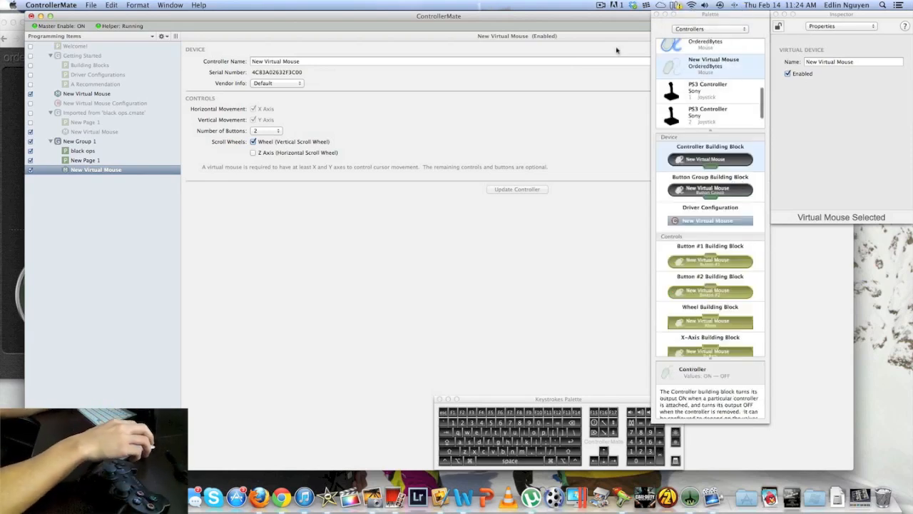
{"action": "left_click", "coordinate": [82, 162]}
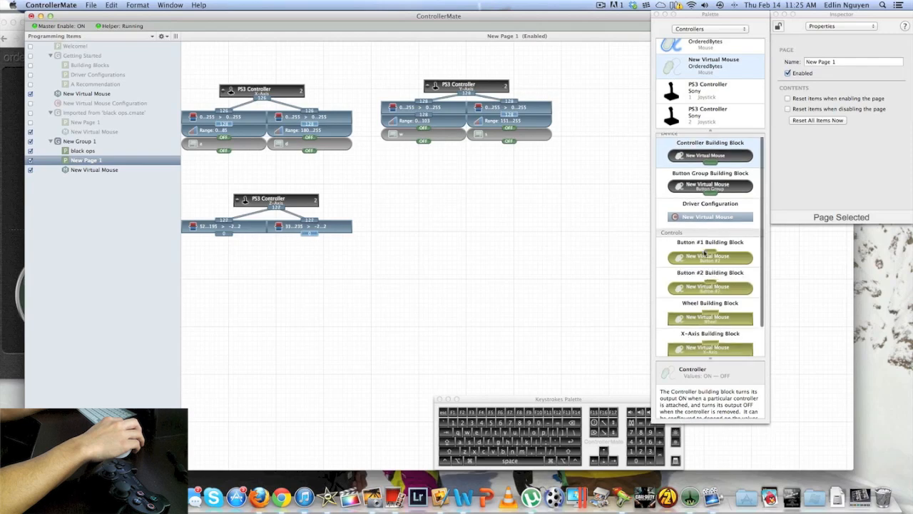
{"action": "scroll", "coordinate": [705, 252], "scroll_direction": "down", "scroll_amount": 2}
{"action": "scroll", "coordinate": [705, 252], "scroll_direction": "down", "scroll_amount": 3}
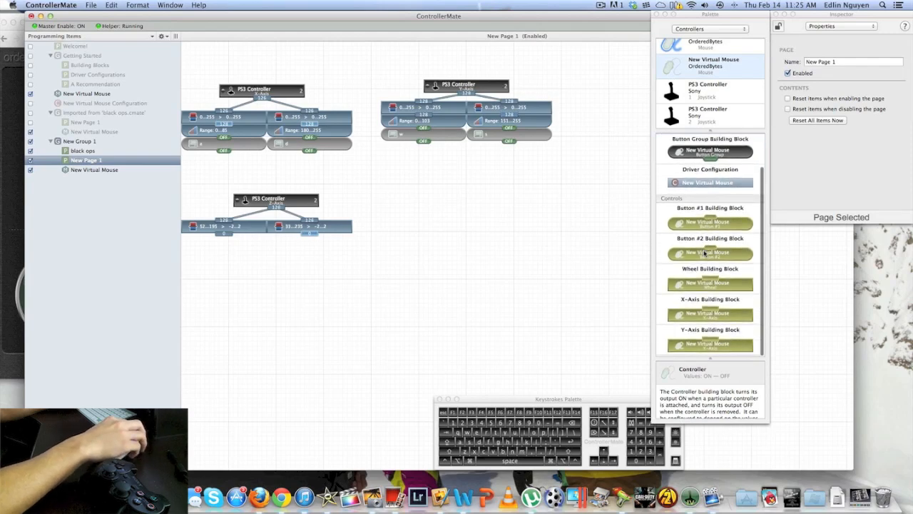
{"action": "scroll", "coordinate": [705, 253], "scroll_direction": "up", "scroll_amount": 3}
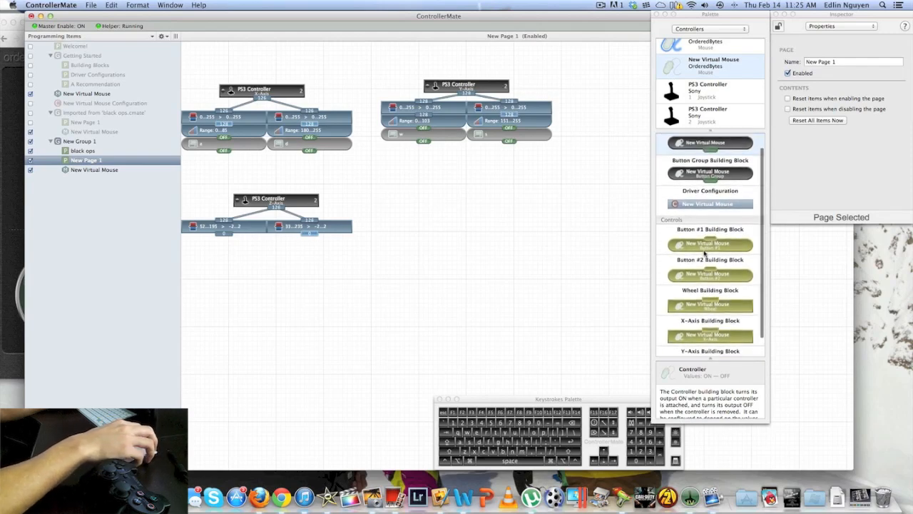
{"action": "scroll", "coordinate": [705, 253], "scroll_direction": "down", "scroll_amount": 3}
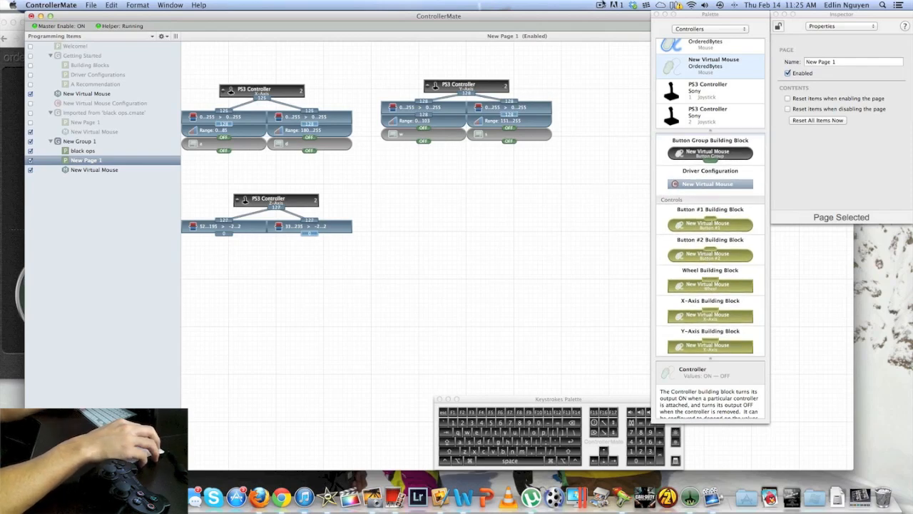
{"action": "left_click", "coordinate": [603, 4]}
{"action": "left_click", "coordinate": [609, 26]}
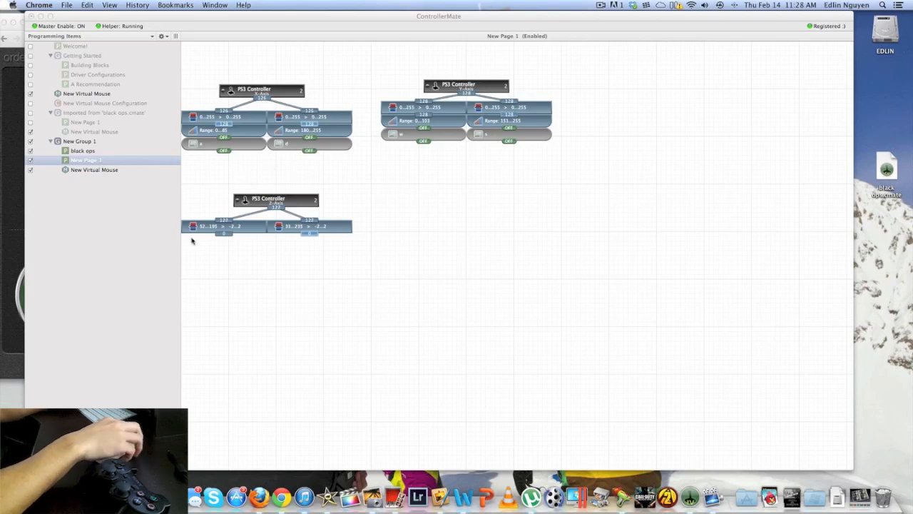
Attach a New Virtual Mouse X-Axis block beneath each of the two Z-Axis calibration blocks on New Page 1
{"action": "left_click", "coordinate": [277, 200]}
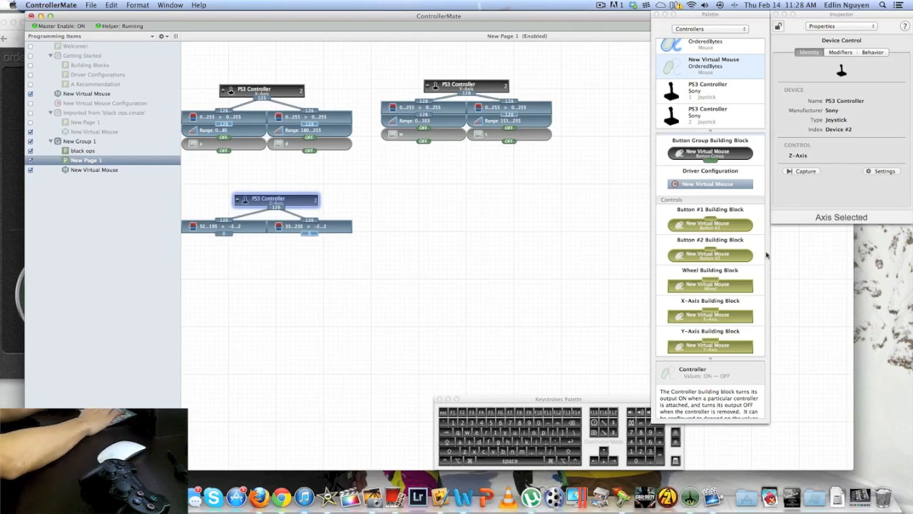
{"action": "left_click", "coordinate": [722, 63]}
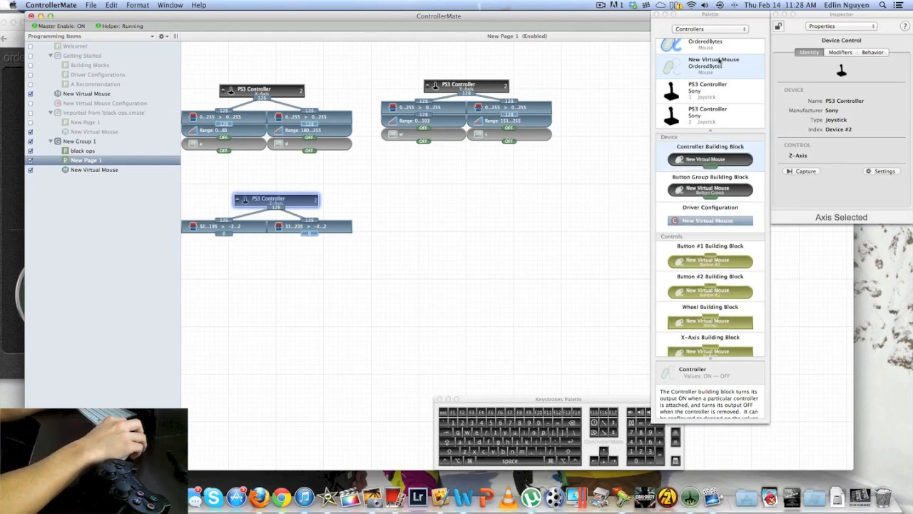
{"action": "scroll", "coordinate": [718, 318], "scroll_direction": "down", "scroll_amount": 3}
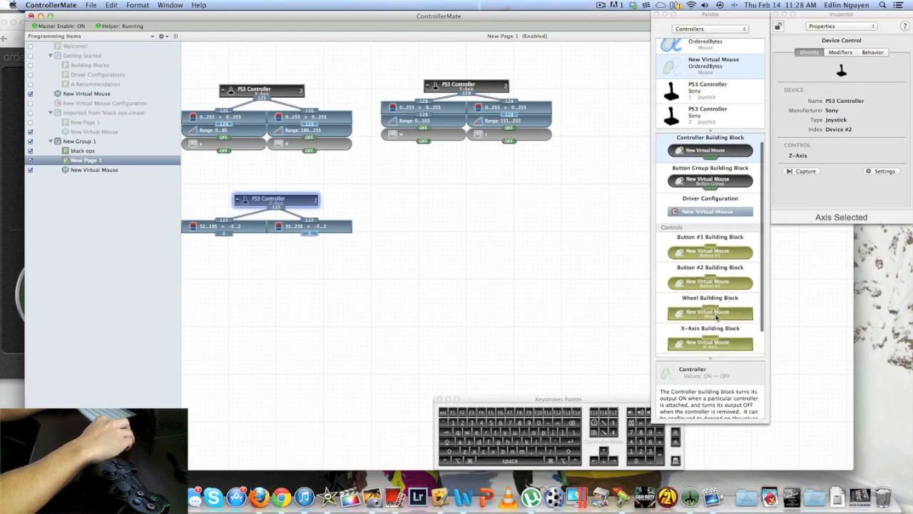
{"action": "left_click_drag", "start_coordinate": [722, 320], "coordinate": [214, 239]}
{"action": "left_click_drag", "start_coordinate": [719, 323], "coordinate": [362, 218]}
{"action": "left_click_drag", "start_coordinate": [313, 237], "coordinate": [314, 238]}
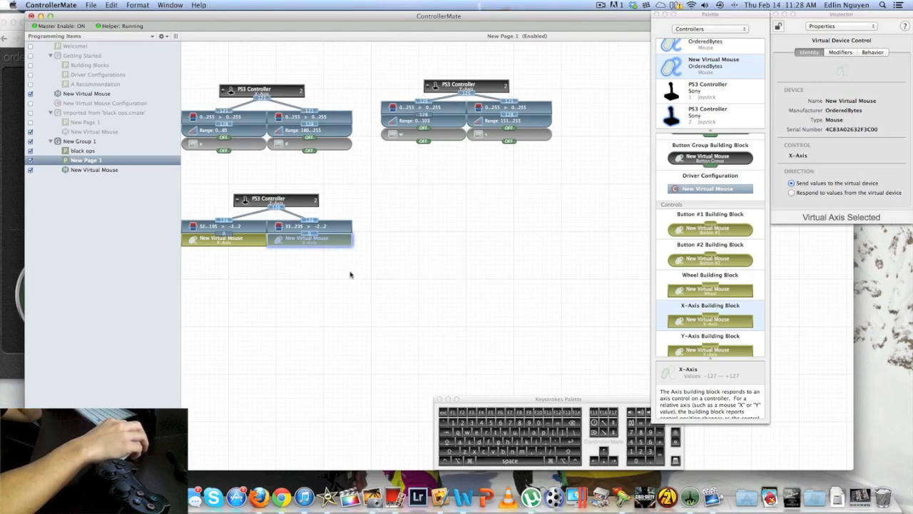
{"action": "left_click", "coordinate": [533, 206]}
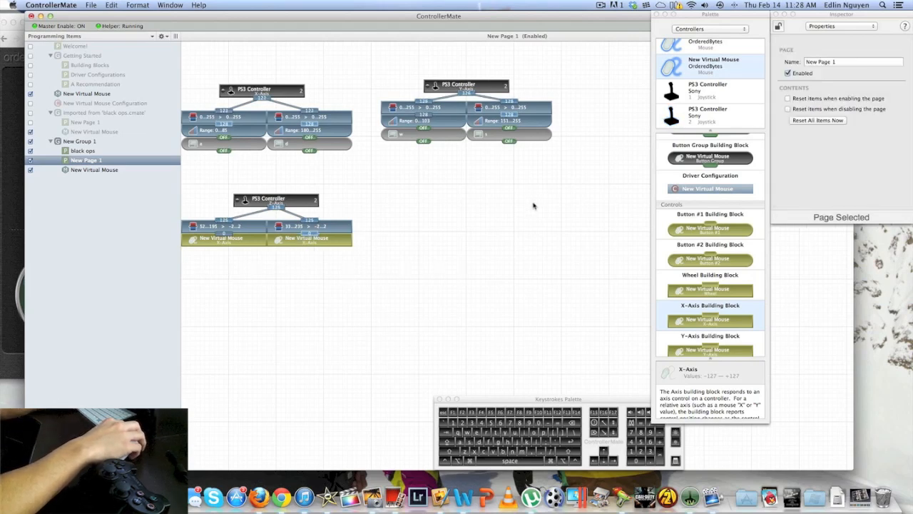
Add the second PS3 Controller's Rz-Rotation block beside the Z-Axis group, below the Y-Axis group
{"action": "left_click", "coordinate": [707, 112]}
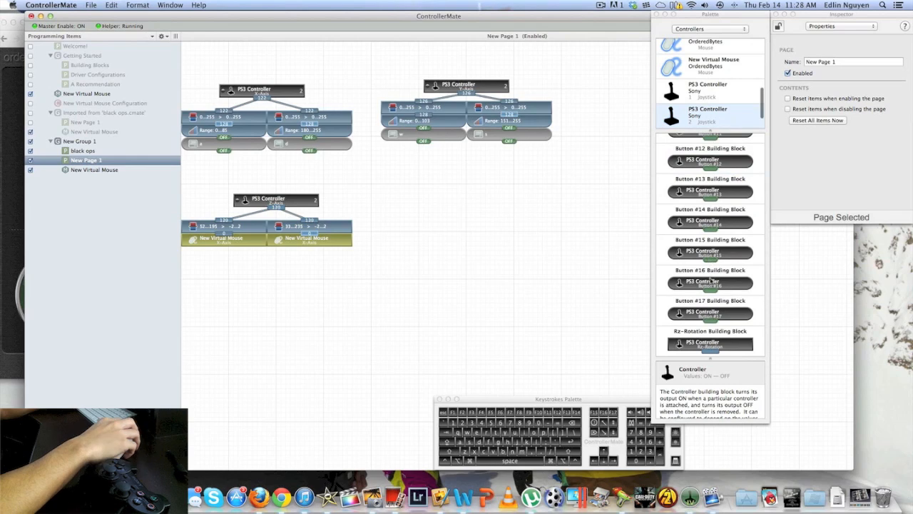
{"action": "left_click_drag", "start_coordinate": [728, 344], "coordinate": [484, 197]}
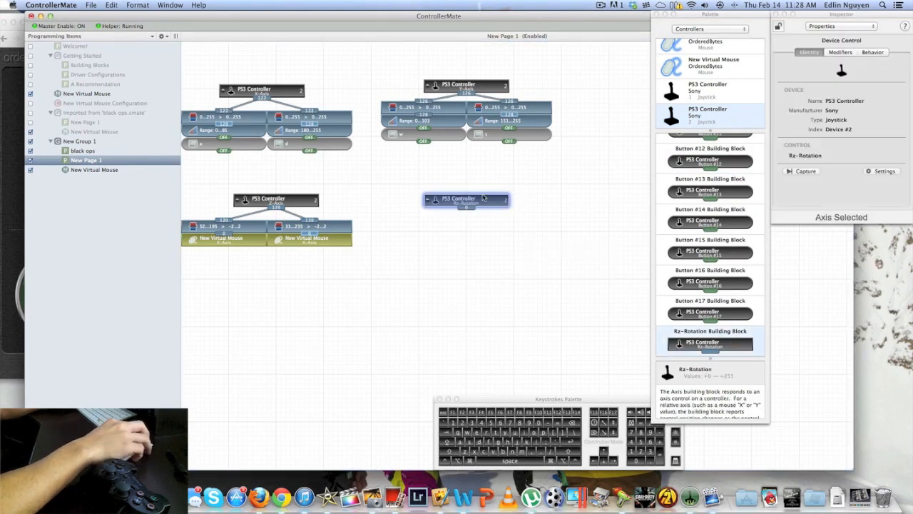
{"action": "left_click", "coordinate": [453, 229]}
Attach two Axis Calibration blocks side by side beneath the Rz-Rotation block
{"action": "left_click", "coordinate": [710, 29]}
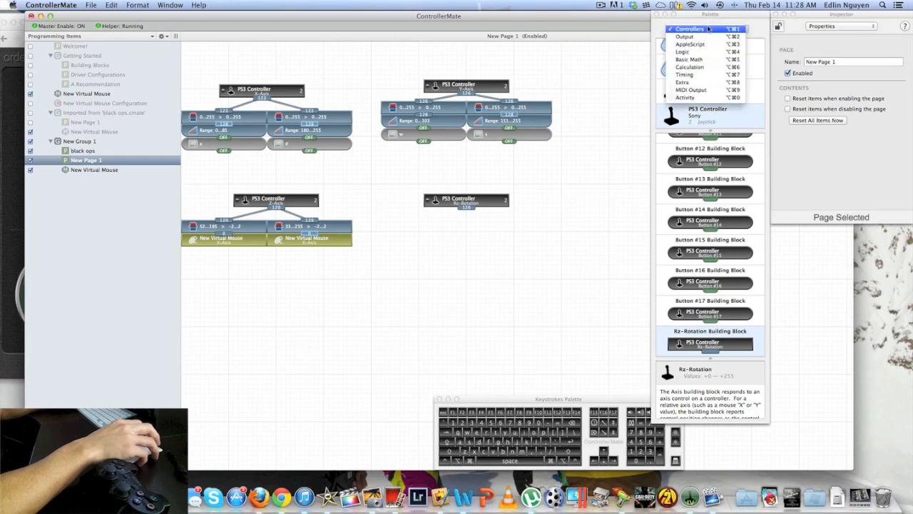
{"action": "left_click", "coordinate": [715, 69]}
{"action": "scroll", "coordinate": [710, 100], "scroll_direction": "down", "scroll_amount": 1}
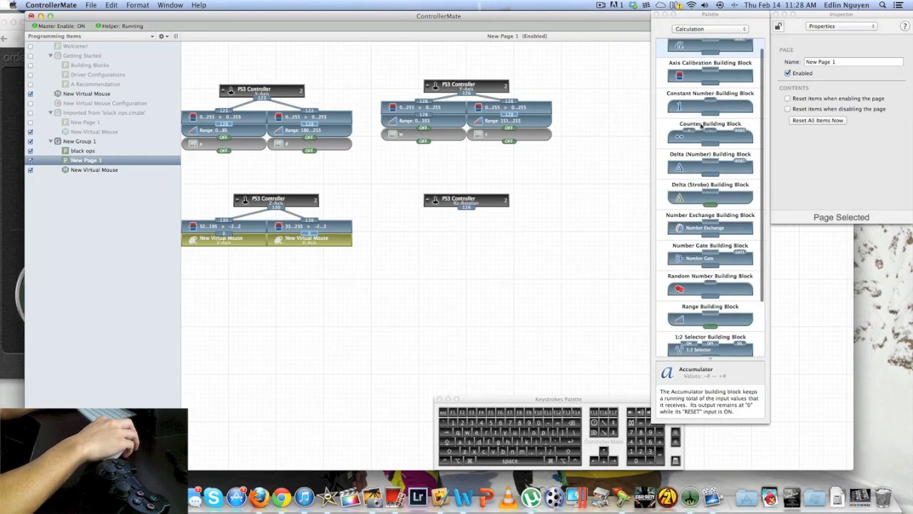
{"action": "scroll", "coordinate": [695, 233], "scroll_direction": "up", "scroll_amount": 3}
{"action": "left_click_drag", "start_coordinate": [681, 86], "coordinate": [508, 224]}
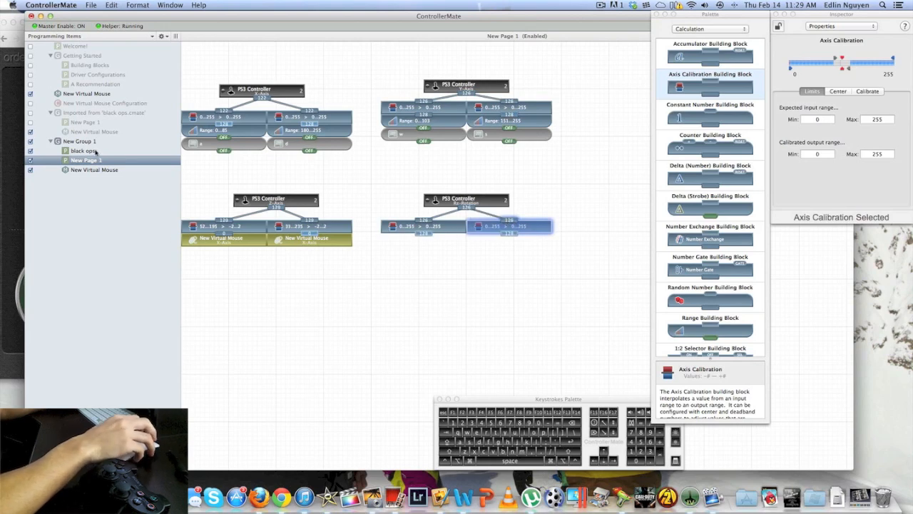
Following the black ops page, set the left Rz-Rotation calibration block's expected input range to 33–235 and its calibrated output range to -2–2
{"action": "left_click", "coordinate": [94, 151]}
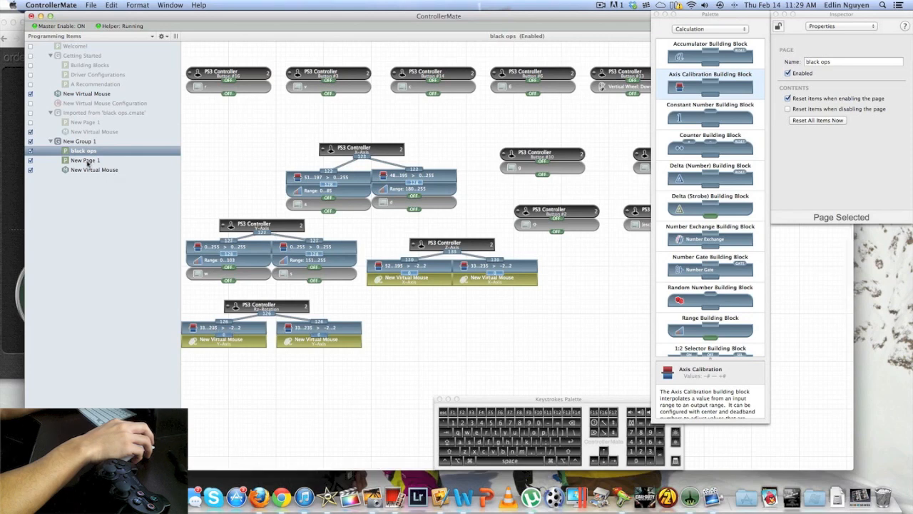
{"action": "left_click", "coordinate": [85, 161]}
{"action": "left_click", "coordinate": [423, 226]}
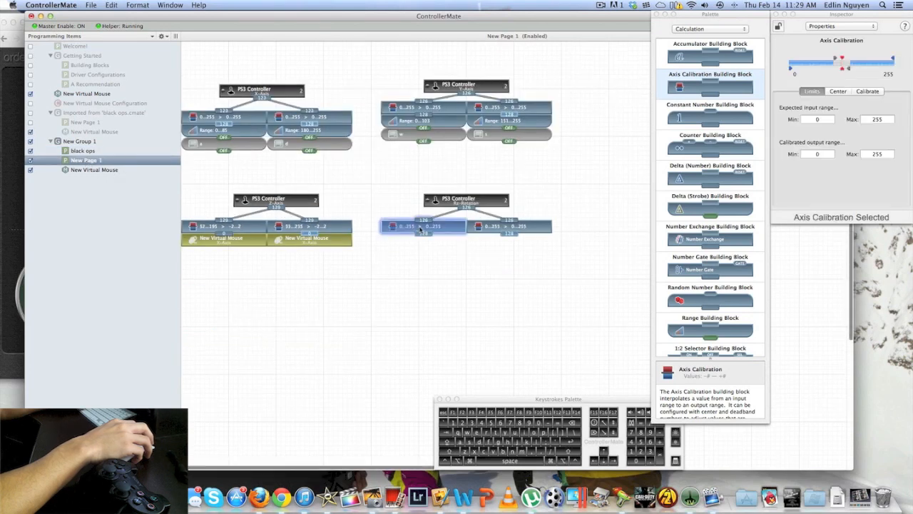
{"action": "double_click", "coordinate": [821, 119]}
{"action": "type", "text": "33"}
{"action": "key", "text": "Tab"}
{"action": "type", "text": "235"}
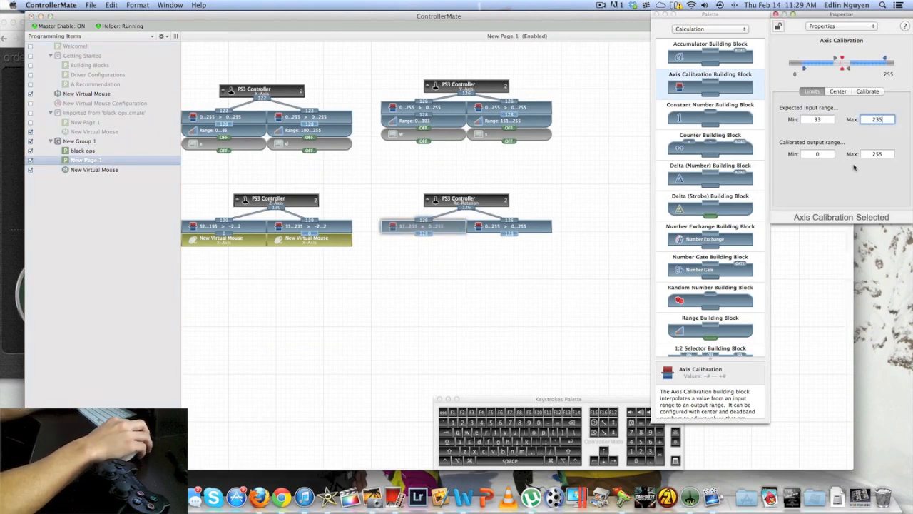
{"action": "key", "text": "Tab"}
{"action": "type", "text": "-2"}
{"action": "key", "text": "Tab"}
{"action": "type", "text": "2"}
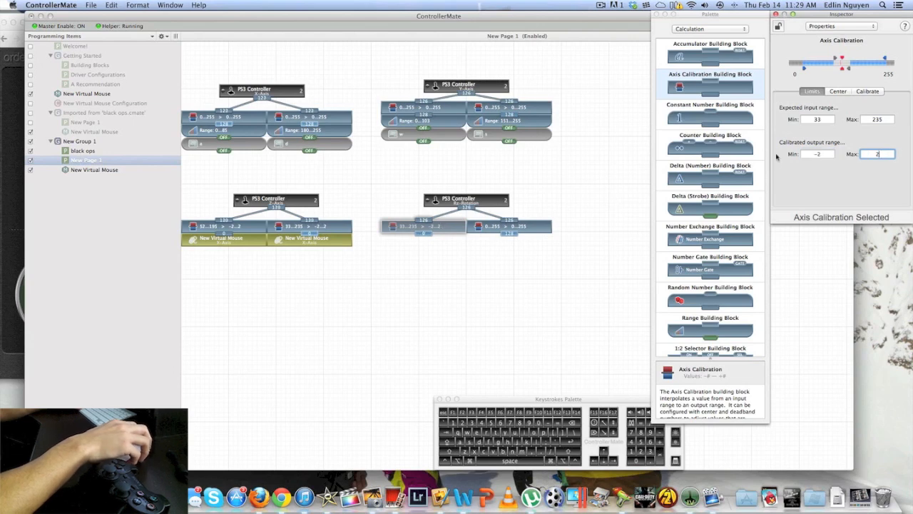
Try the automatic axis calibration on the left Rz-Rotation calibration block
{"action": "left_click", "coordinate": [868, 94]}
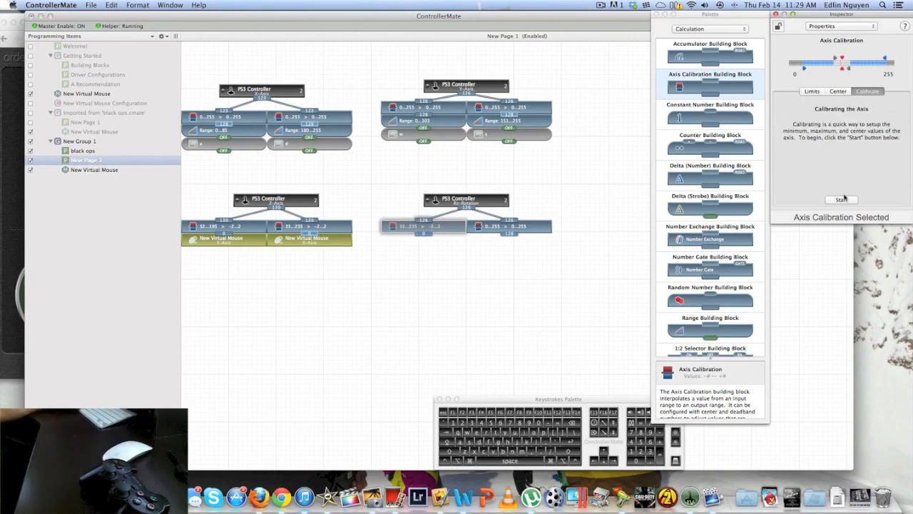
{"action": "left_click", "coordinate": [842, 200]}
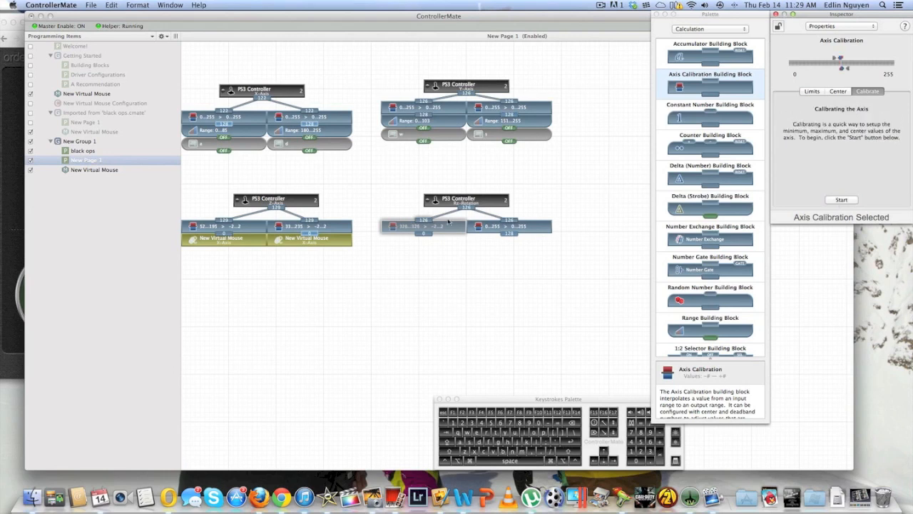
{"action": "left_click", "coordinate": [490, 226]}
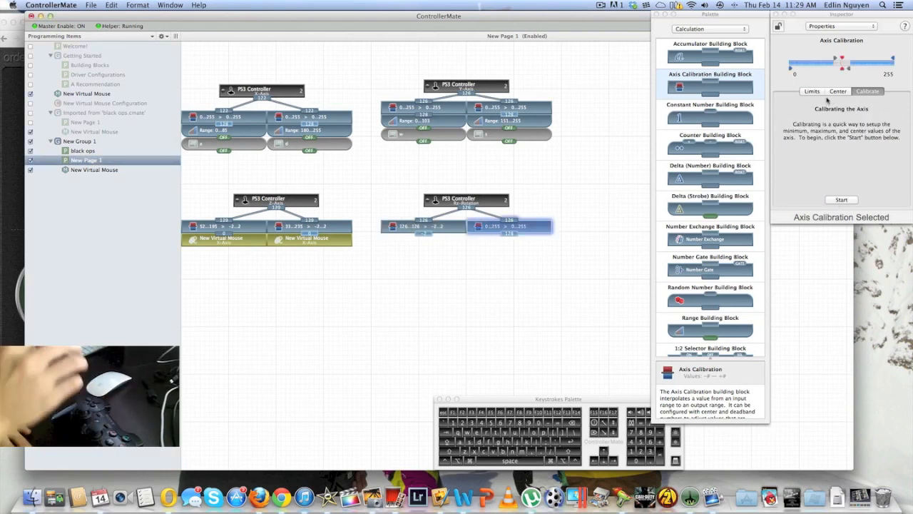
Recheck the limits on the black ops page and restore the left Rz-Rotation calibration block's expected input range to 33 minimum and 235 maximum
{"action": "left_click", "coordinate": [451, 228]}
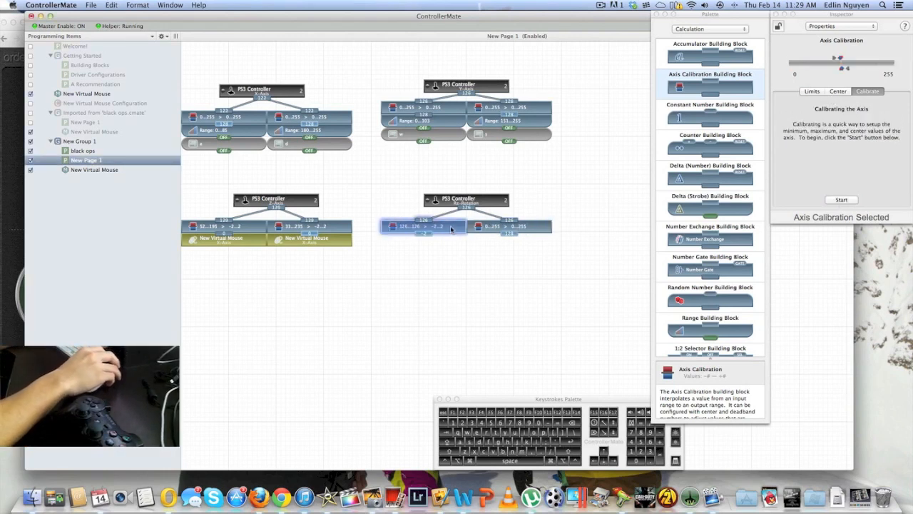
{"action": "left_click", "coordinate": [813, 91]}
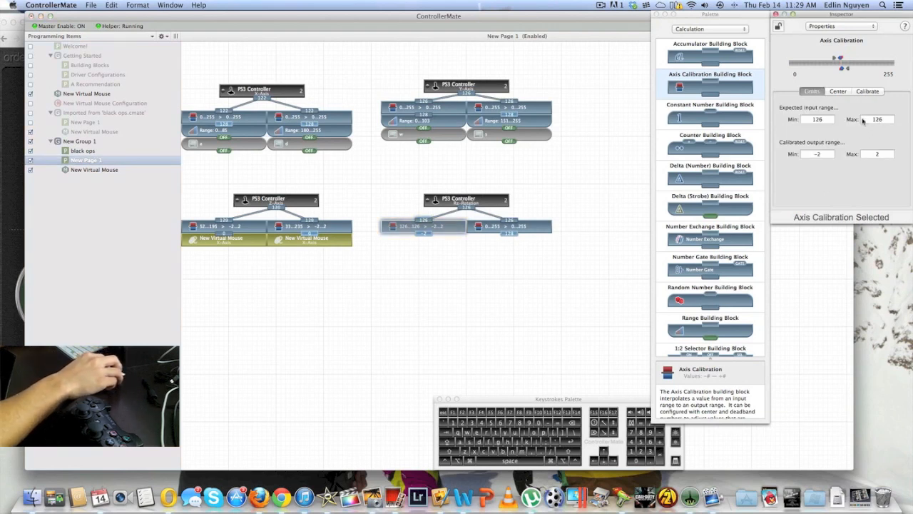
{"action": "double_click", "coordinate": [877, 119]}
{"action": "left_click", "coordinate": [84, 152]}
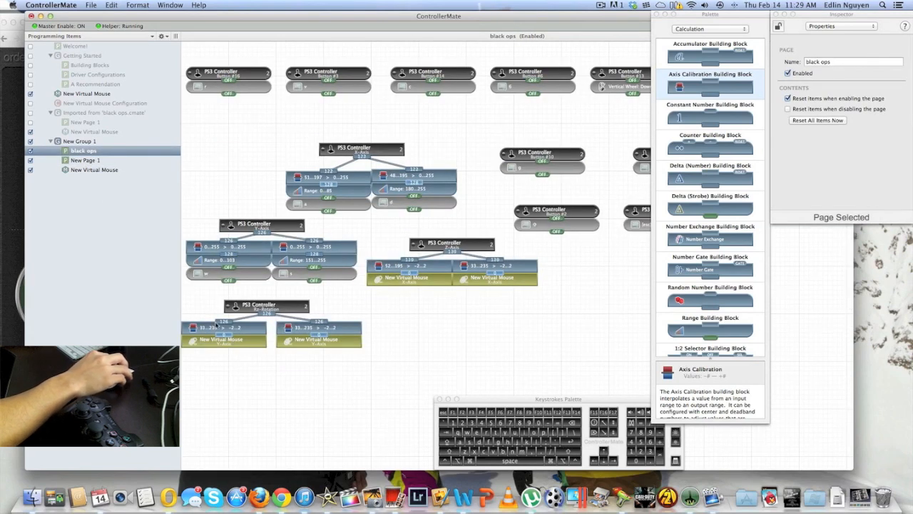
{"action": "key", "text": "Down"}
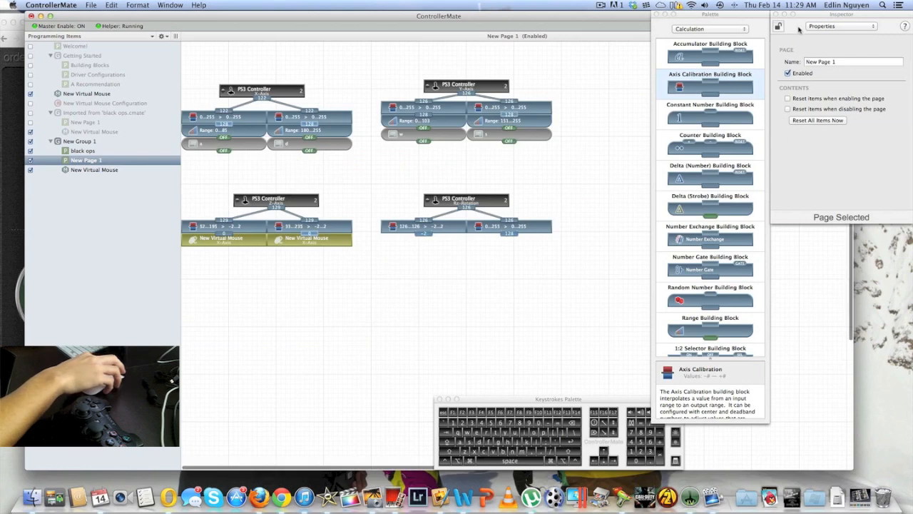
{"action": "left_click", "coordinate": [445, 230]}
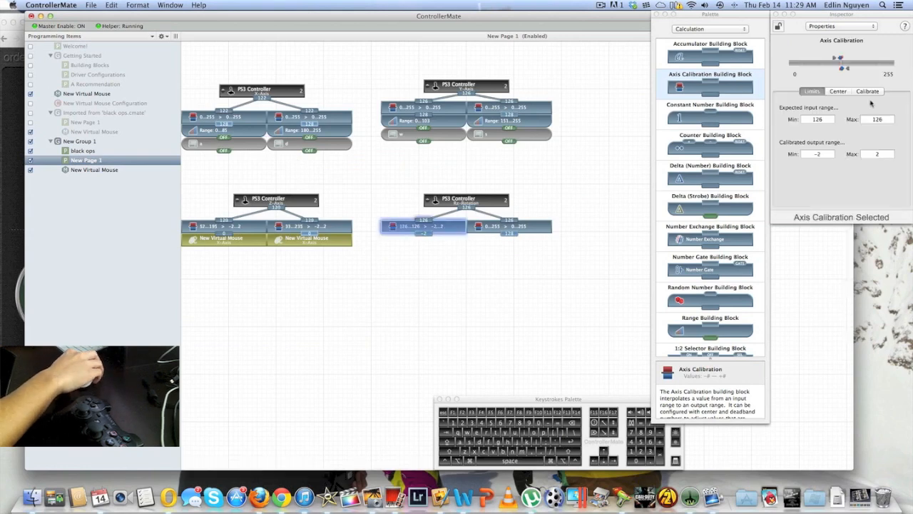
{"action": "left_click_drag", "start_coordinate": [831, 121], "coordinate": [799, 121]}
{"action": "type", "text": "33"}
{"action": "key", "text": "Tab"}
{"action": "type", "text": "23"}
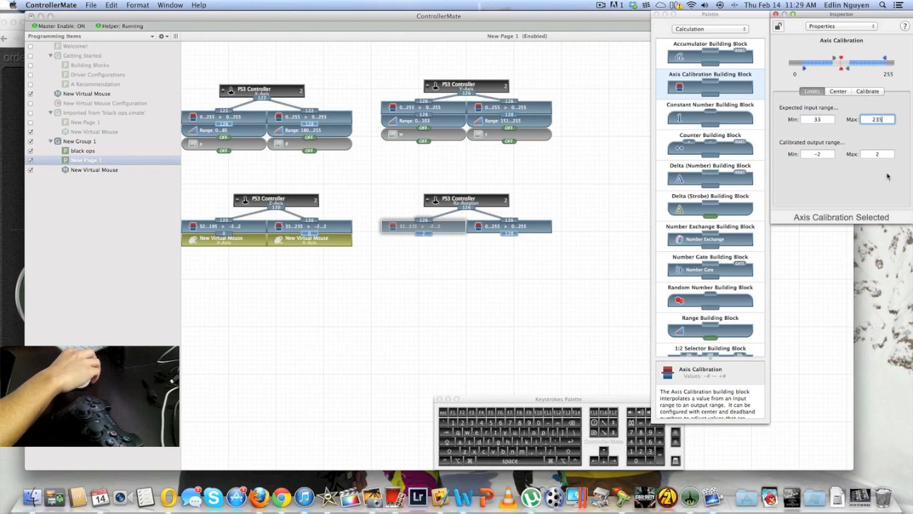
Run the left Rz-Rotation block's axis calibration through all its stages and save the recorded minimum, maximum and center
{"action": "left_click", "coordinate": [871, 92]}
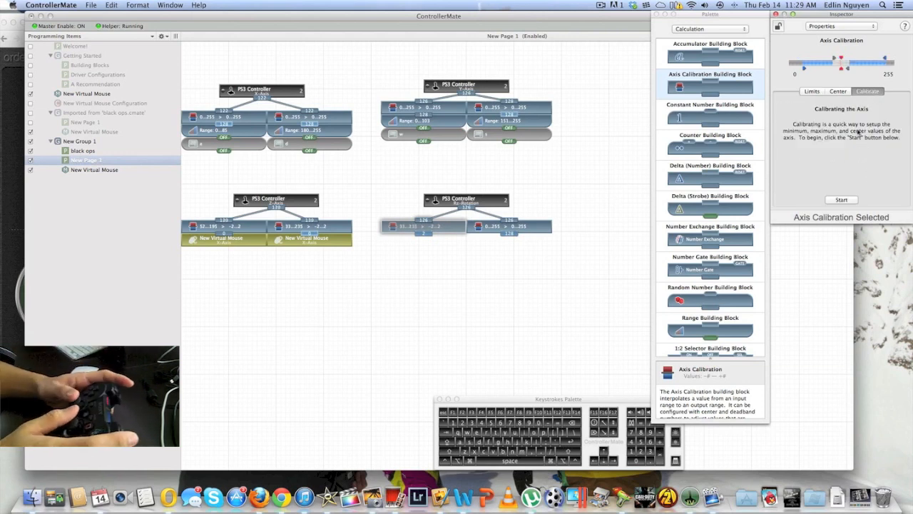
{"action": "left_click", "coordinate": [840, 200]}
{"action": "left_click", "coordinate": [837, 203]}
{"action": "left_click", "coordinate": [838, 202]}
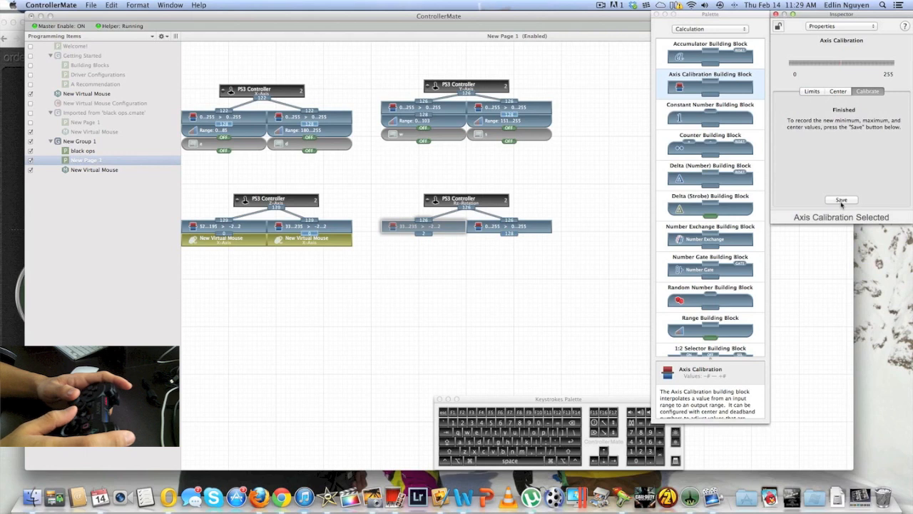
{"action": "left_click", "coordinate": [841, 202]}
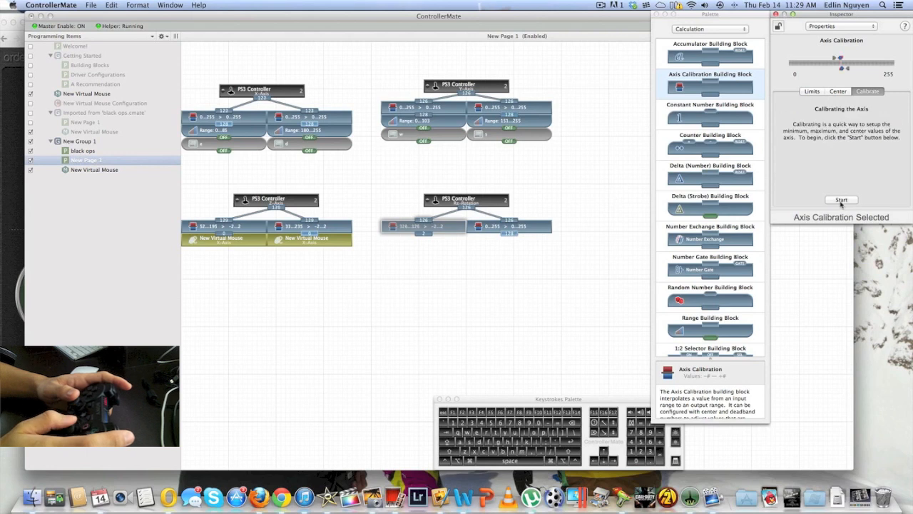
Set the right Rz-Rotation calibration block's expected input range to 33–235 and its calibrated output range to -2–2
{"action": "left_click", "coordinate": [509, 226]}
{"action": "left_click", "coordinate": [812, 91]}
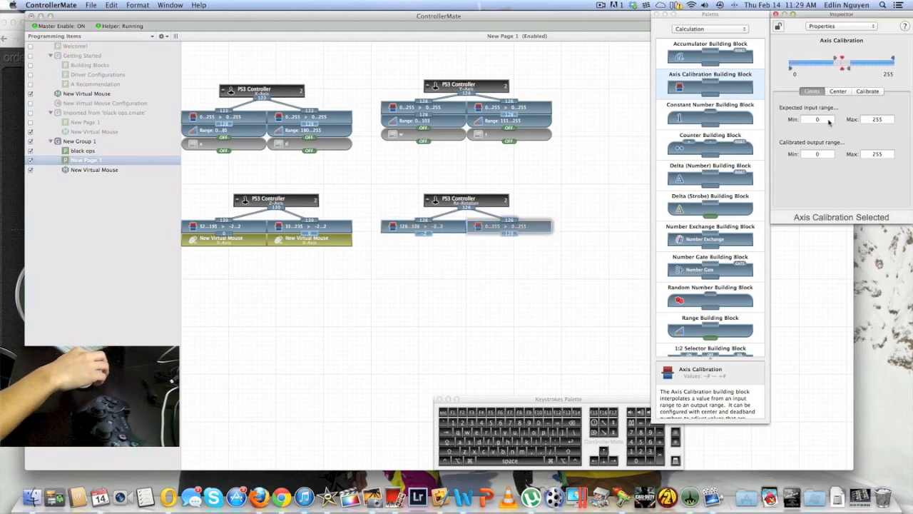
{"action": "type", "text": "33"}
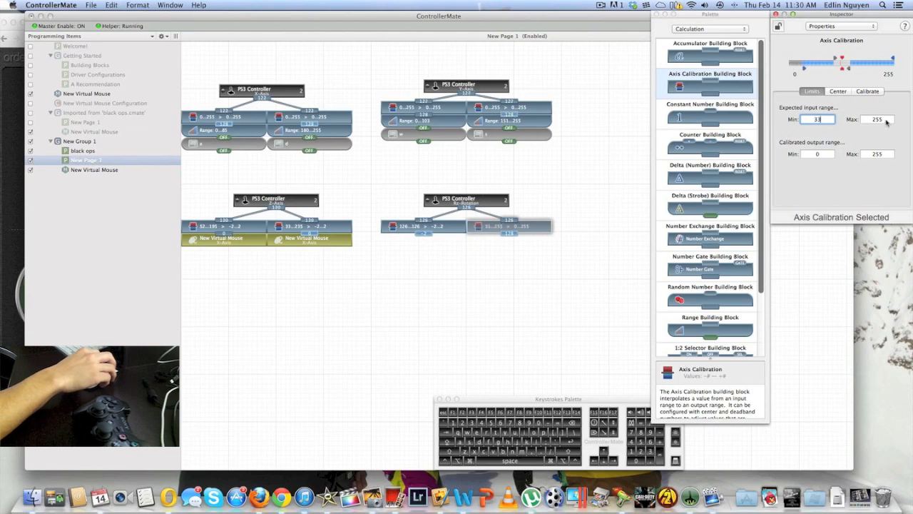
{"action": "key", "text": "Tab"}
{"action": "type", "text": "235"}
{"action": "key", "text": "Tab"}
{"action": "type", "text": "-2"}
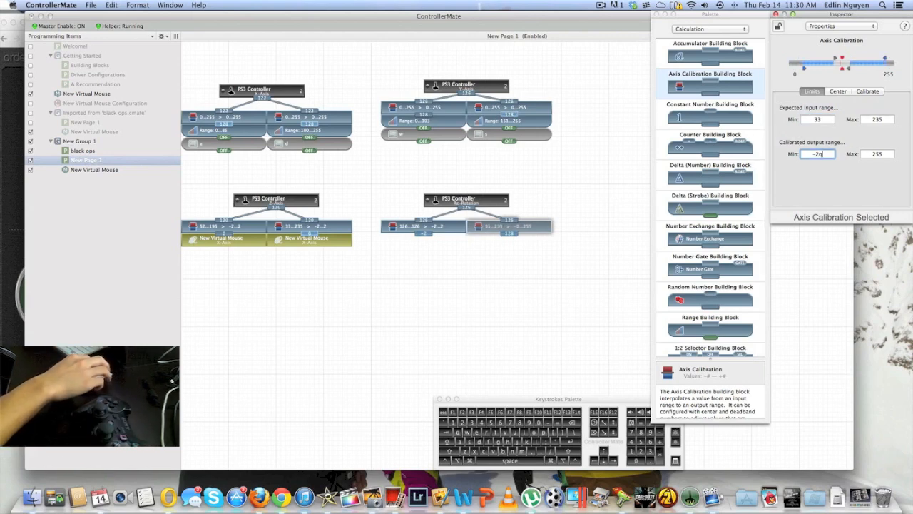
{"action": "type", "text": "5"}
{"action": "key", "text": "BackSpace"}
{"action": "key", "text": "BackSpace"}
{"action": "type", "text": "2"}
{"action": "key", "text": "Tab"}
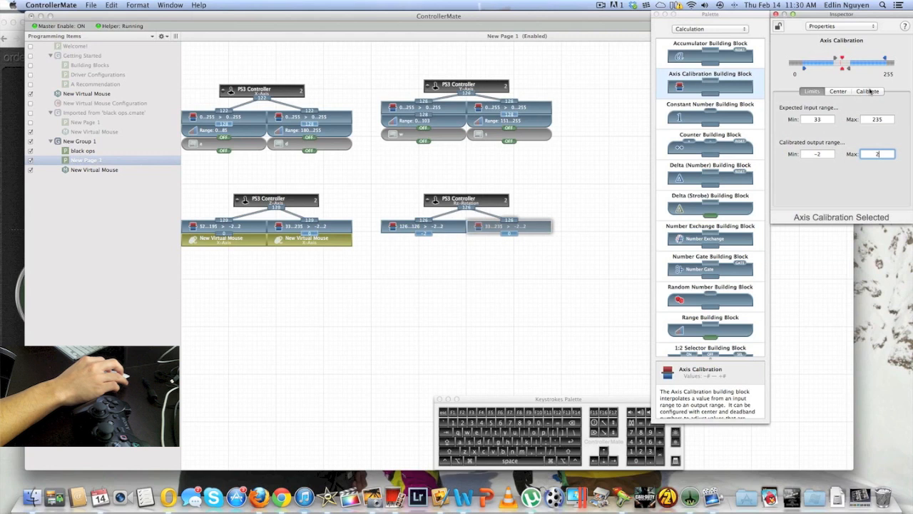
Run the right Rz-Rotation block's axis calibration through all its stages
{"action": "left_click", "coordinate": [870, 91]}
{"action": "left_click", "coordinate": [842, 200]}
{"action": "left_click", "coordinate": [847, 202]}
{"action": "left_click", "coordinate": [842, 201]}
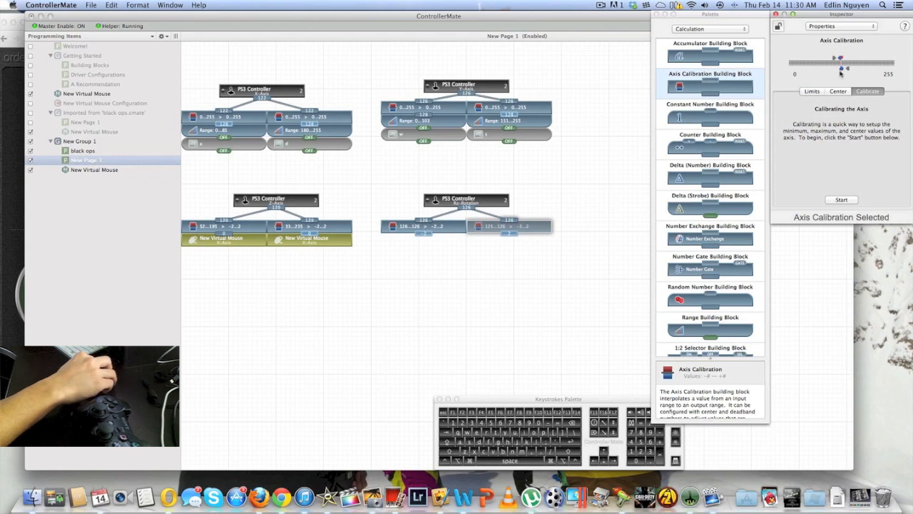
Restore the right Rz-Rotation calibration block's expected input range to 33 minimum and 235 maximum
{"action": "left_click", "coordinate": [819, 92]}
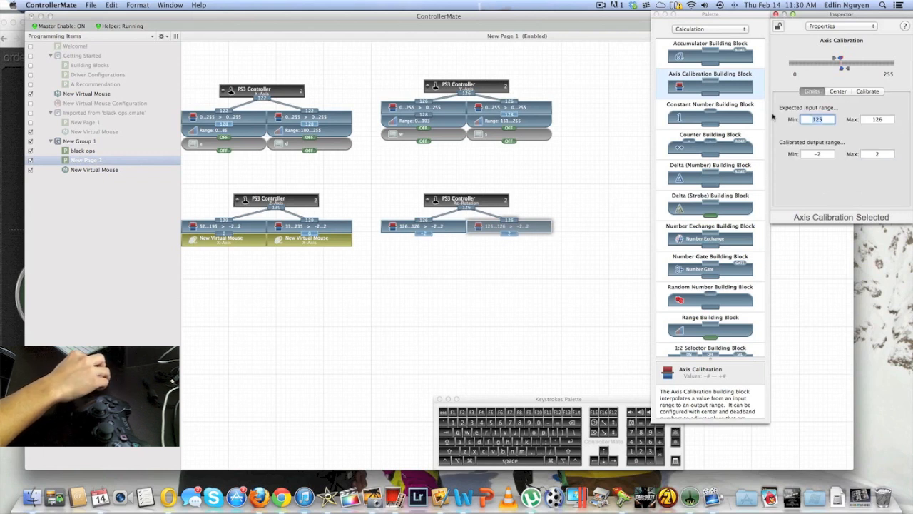
{"action": "type", "text": "33"}
{"action": "double_click", "coordinate": [868, 120]}
{"action": "type", "text": "235"}
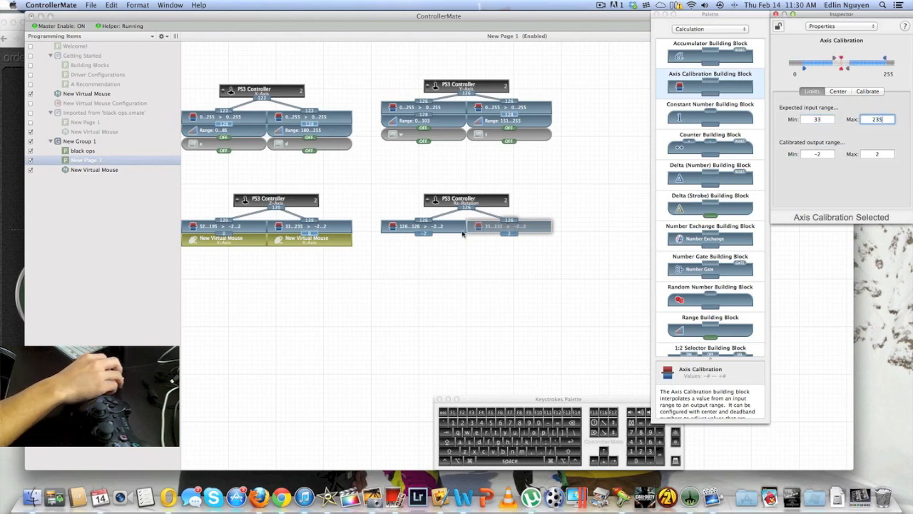
Set the left Rz-Rotation calibration block's expected input range back to 33 minimum and 235 maximum
{"action": "left_click", "coordinate": [424, 226]}
{"action": "double_click", "coordinate": [823, 120]}
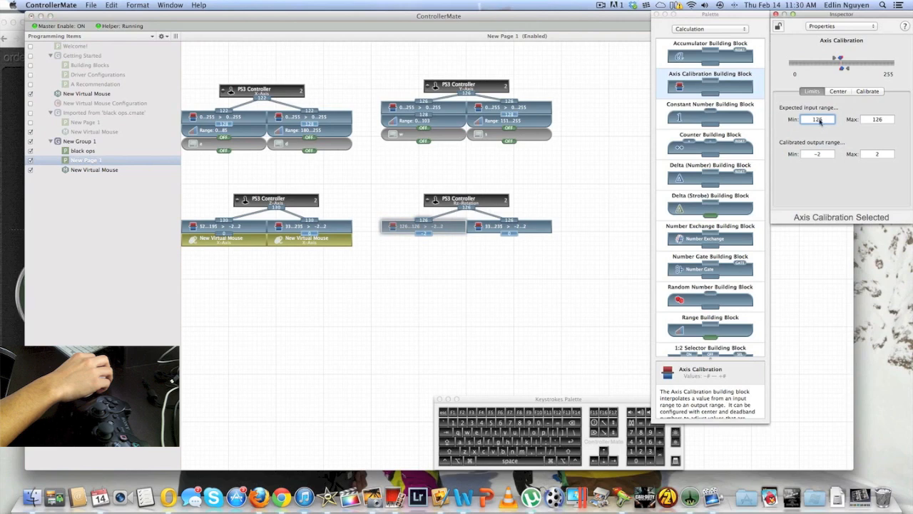
{"action": "type", "text": "23"}
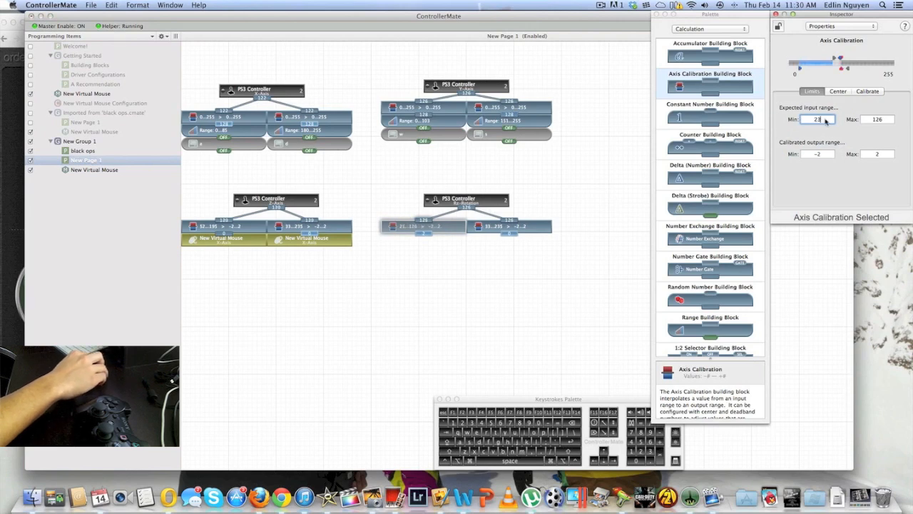
{"action": "type", "text": "111"}
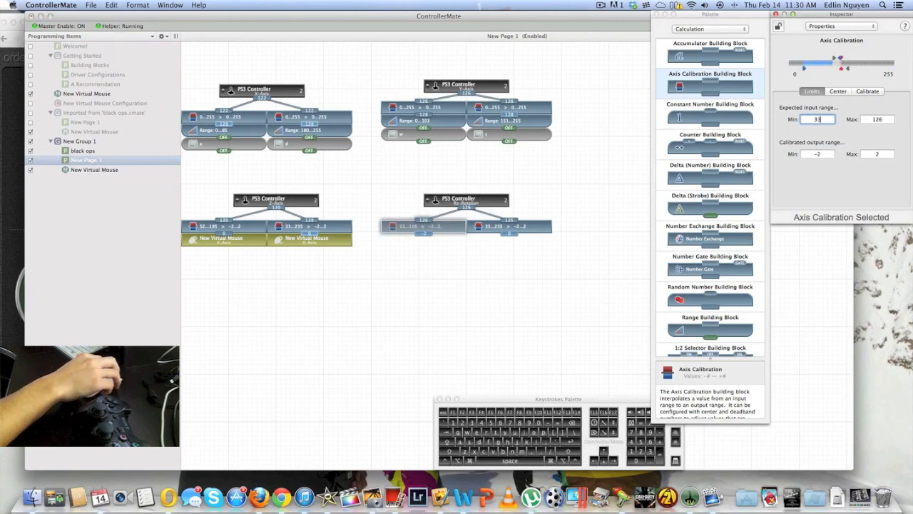
{"action": "double_click", "coordinate": [876, 121]}
{"action": "type", "text": "235"}
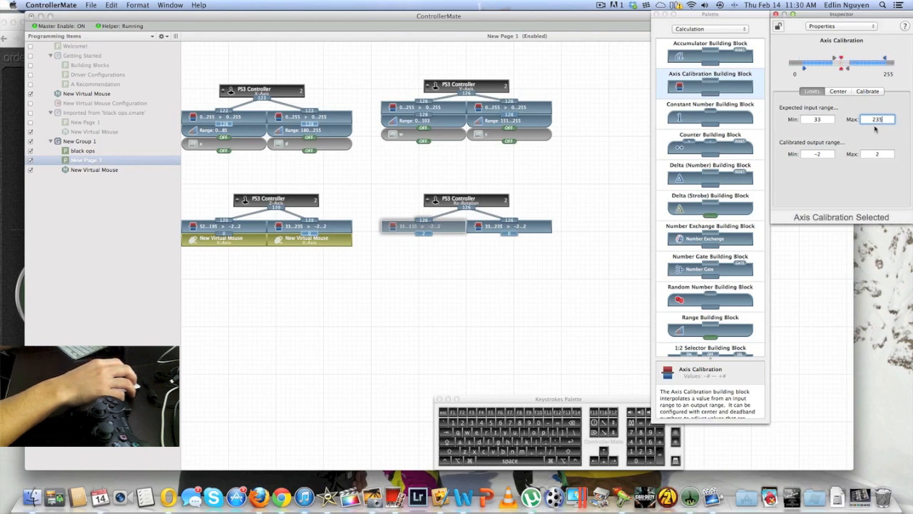
{"action": "left_click", "coordinate": [548, 226]}
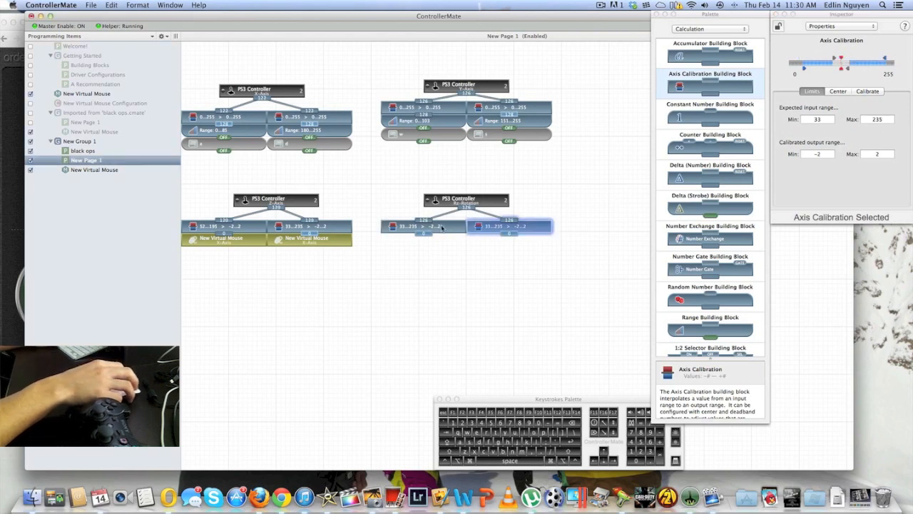
Attach a New Virtual Mouse Y-Axis building block beneath each of the two Rz-Rotation calibration blocks
{"action": "left_click", "coordinate": [471, 254]}
{"action": "left_click", "coordinate": [710, 28]}
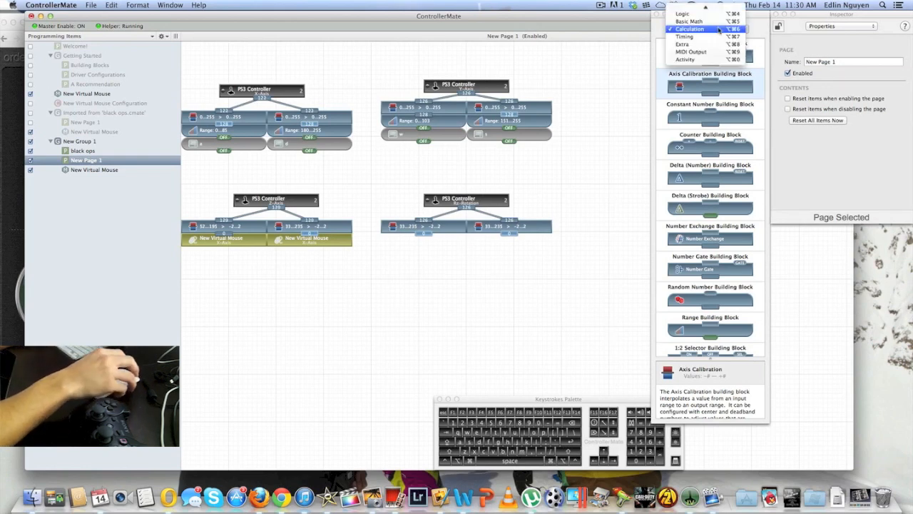
{"action": "left_click", "coordinate": [708, 9]}
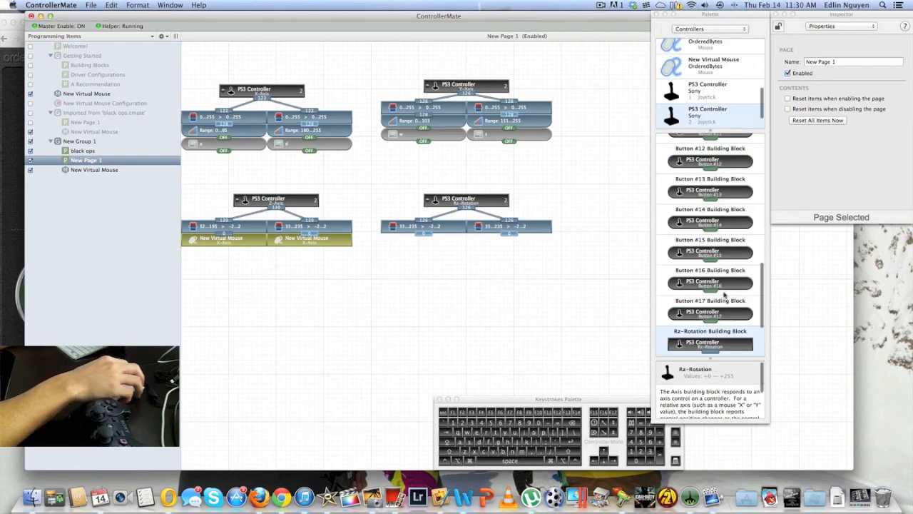
{"action": "scroll", "coordinate": [705, 83], "scroll_direction": "up", "scroll_amount": 1}
{"action": "left_click", "coordinate": [717, 86]}
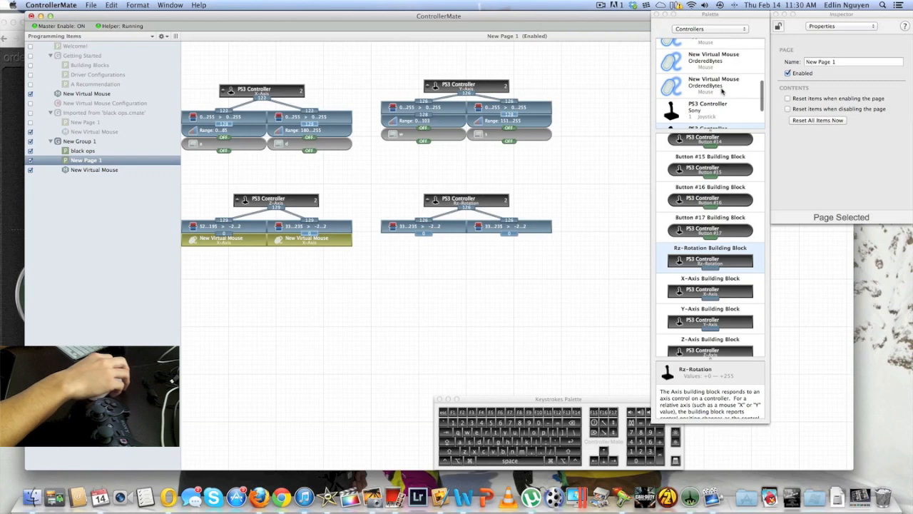
{"action": "scroll", "coordinate": [709, 305], "scroll_direction": "down", "scroll_amount": 2}
{"action": "left_click_drag", "start_coordinate": [710, 344], "coordinate": [417, 239]}
{"action": "left_click_drag", "start_coordinate": [706, 346], "coordinate": [479, 238]}
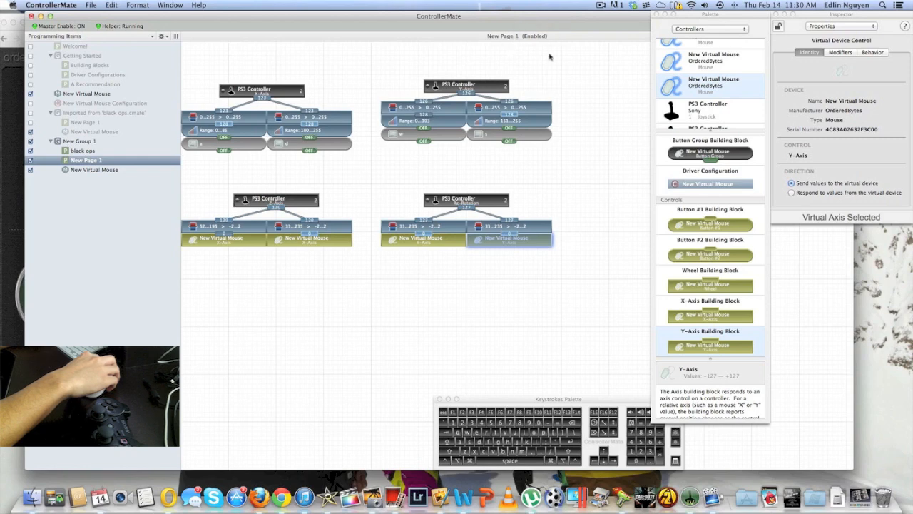
Disable New Page 1 and show the black ops page with the building block palette moved clear of its blocks
{"action": "right_click", "coordinate": [125, 159]}
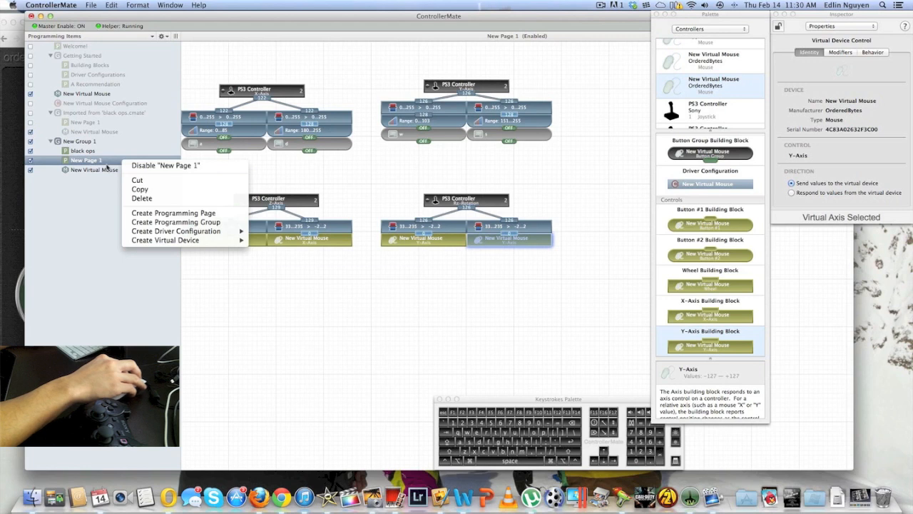
{"action": "left_click", "coordinate": [108, 165]}
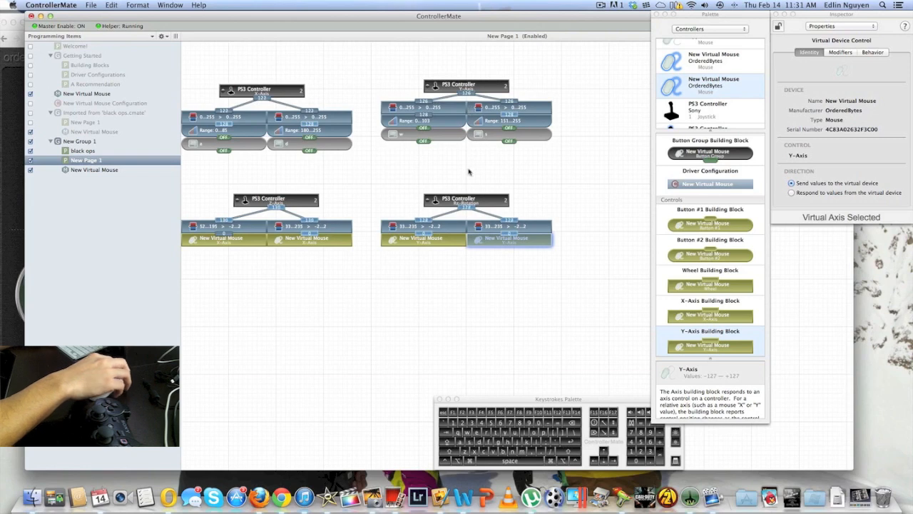
{"action": "right_click", "coordinate": [83, 162]}
{"action": "left_click", "coordinate": [87, 151]}
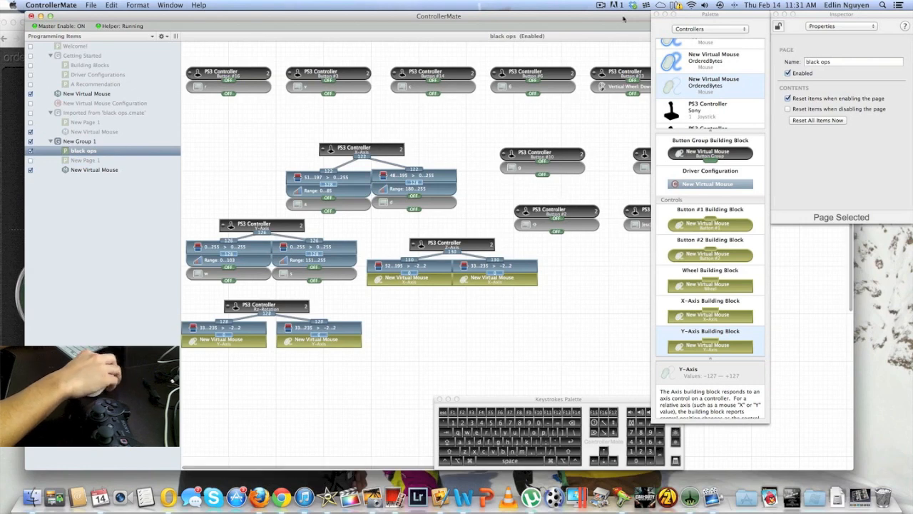
{"action": "left_click_drag", "start_coordinate": [685, 23], "coordinate": [818, 45]}
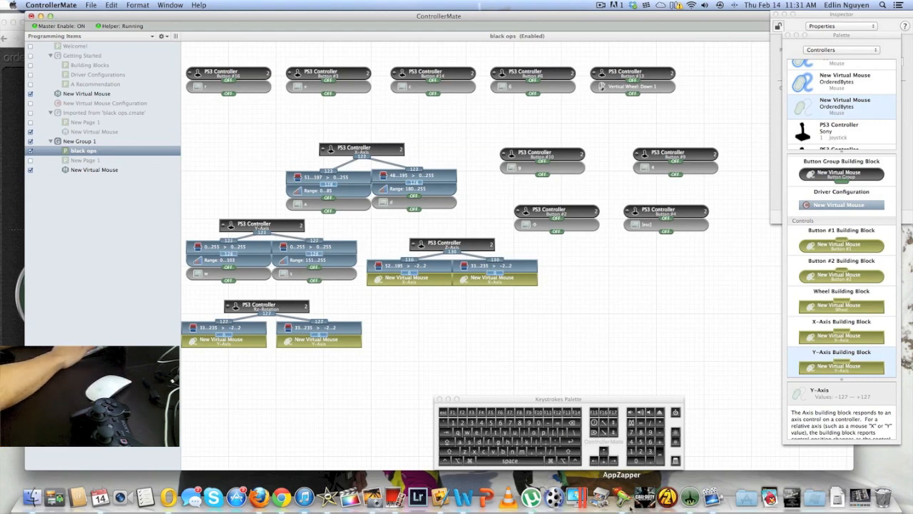
Launch Call of Duty: Black Ops in a window and start a Combat Training match with the system volume lowered
{"action": "left_click", "coordinate": [645, 498]}
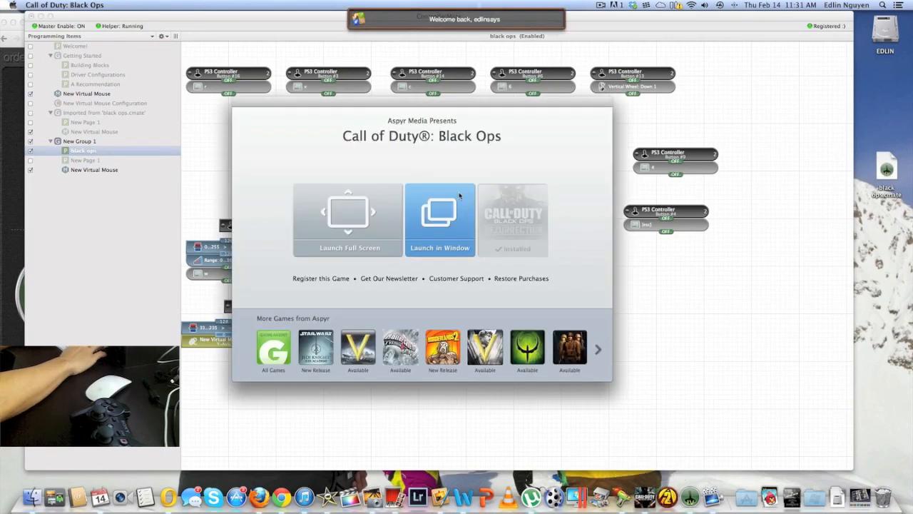
{"action": "left_click", "coordinate": [444, 213]}
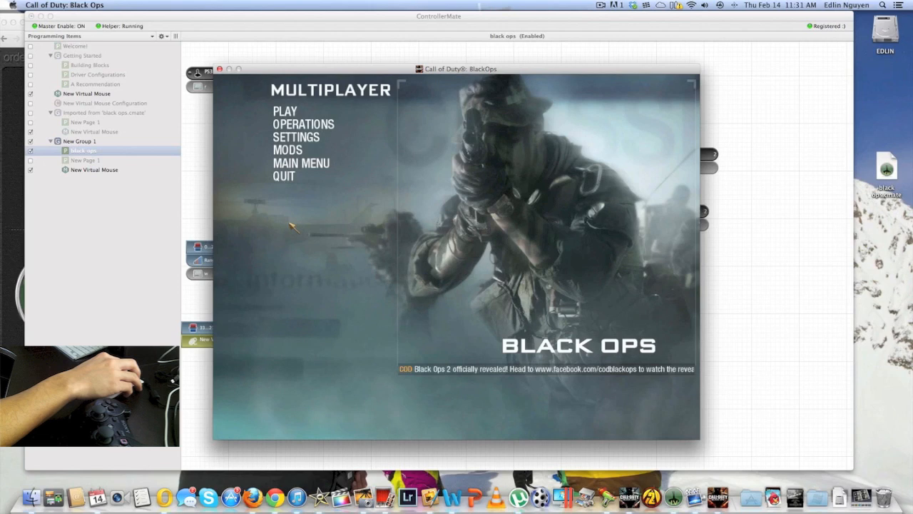
{"action": "left_click", "coordinate": [289, 116]}
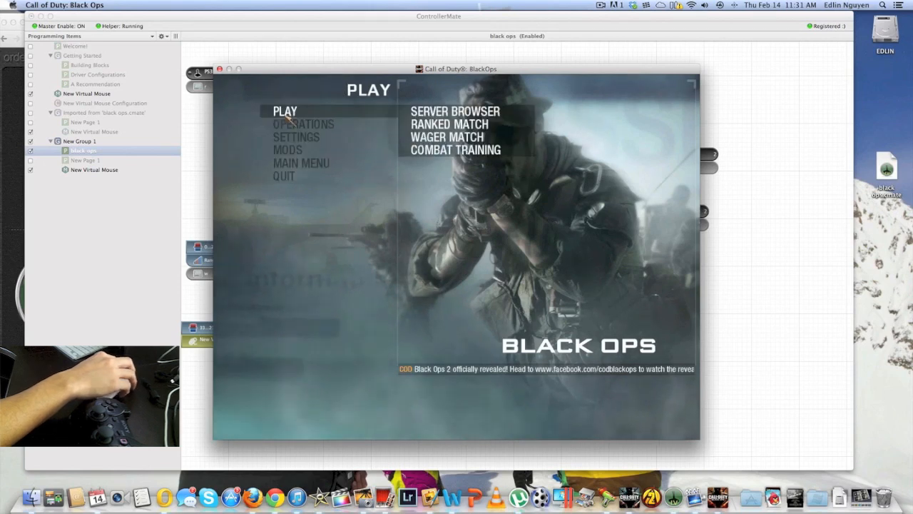
{"action": "left_click", "coordinate": [457, 150]}
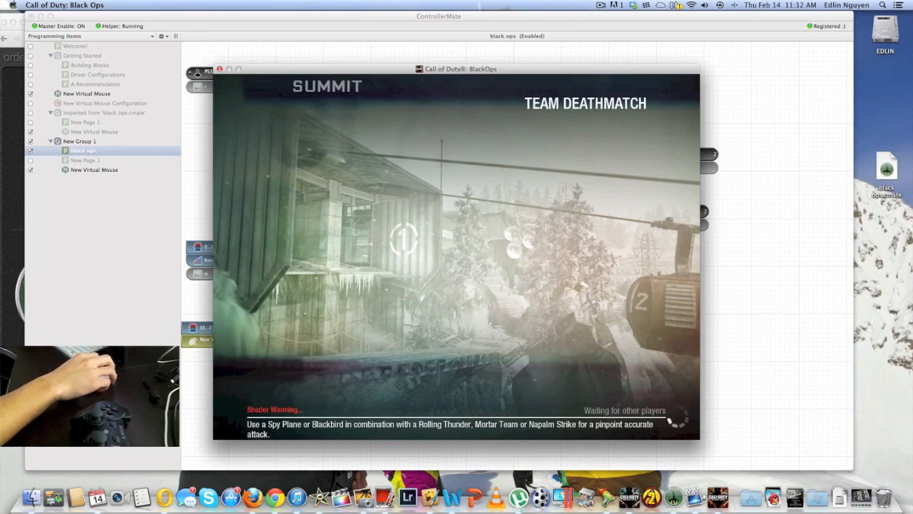
{"action": "key", "text": "XF86AudioLowerVolume"}
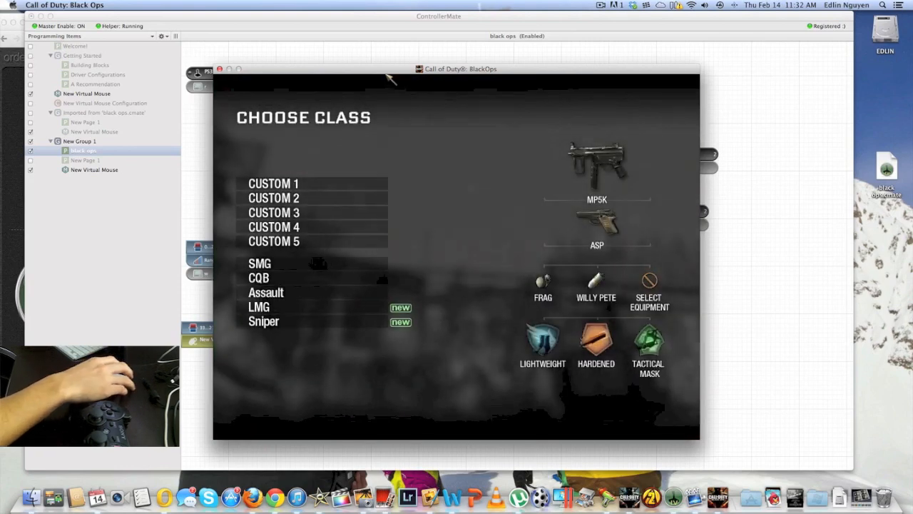
Examine the Move, Combat and Interact key bindings in the game's control settings
{"action": "key", "text": "Escape"}
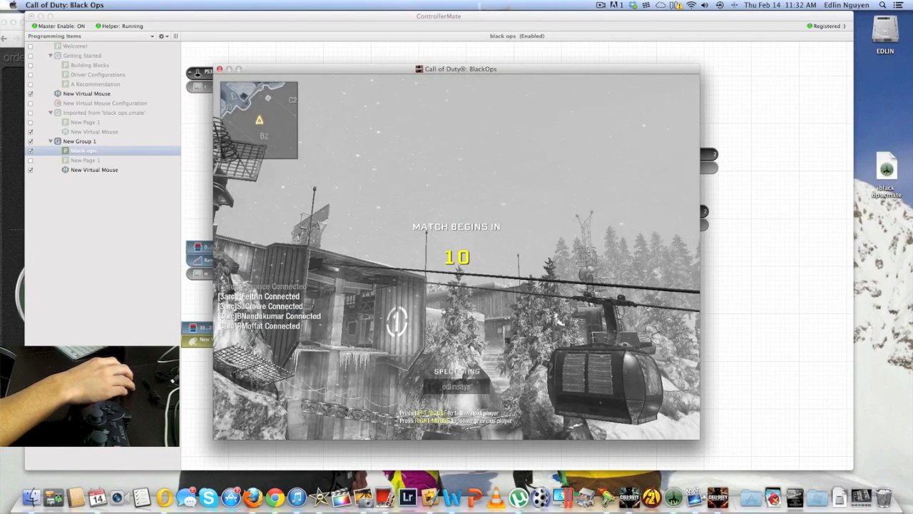
{"action": "key", "text": "Escape"}
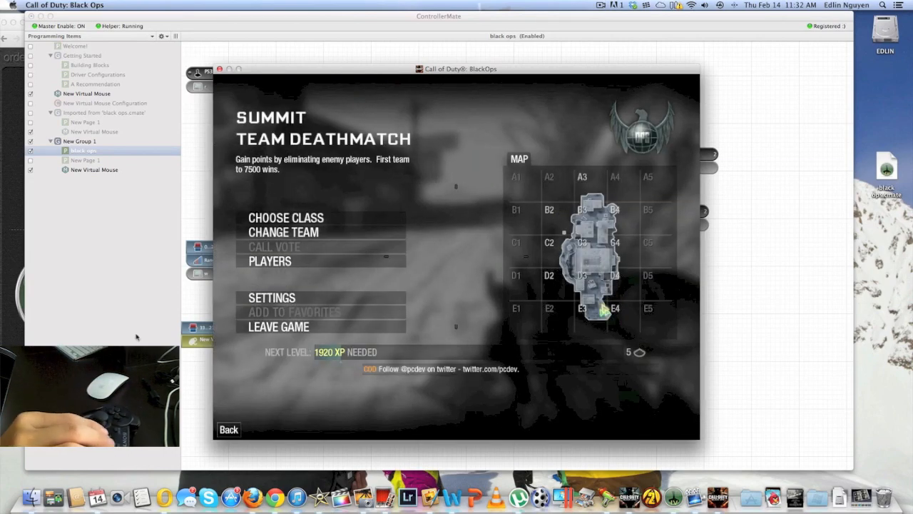
{"action": "left_click", "coordinate": [289, 295]}
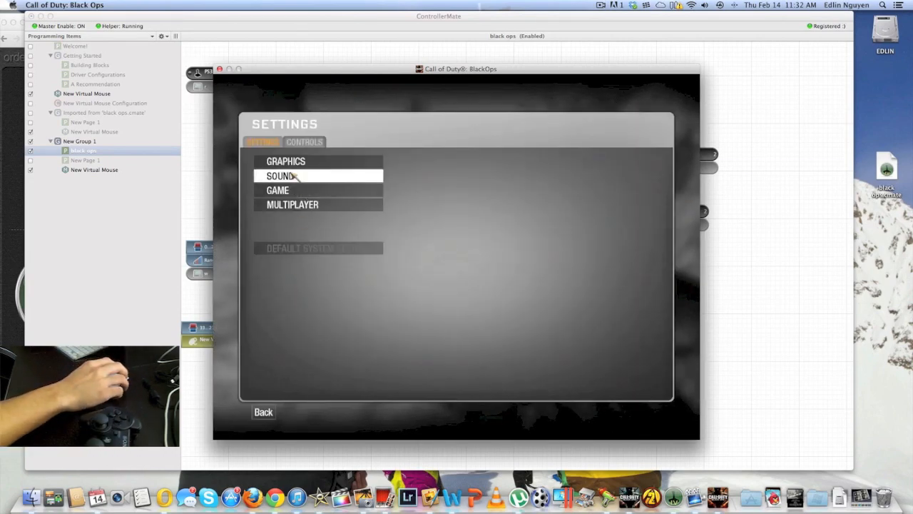
{"action": "left_click", "coordinate": [294, 140]}
{"action": "left_click", "coordinate": [292, 177]}
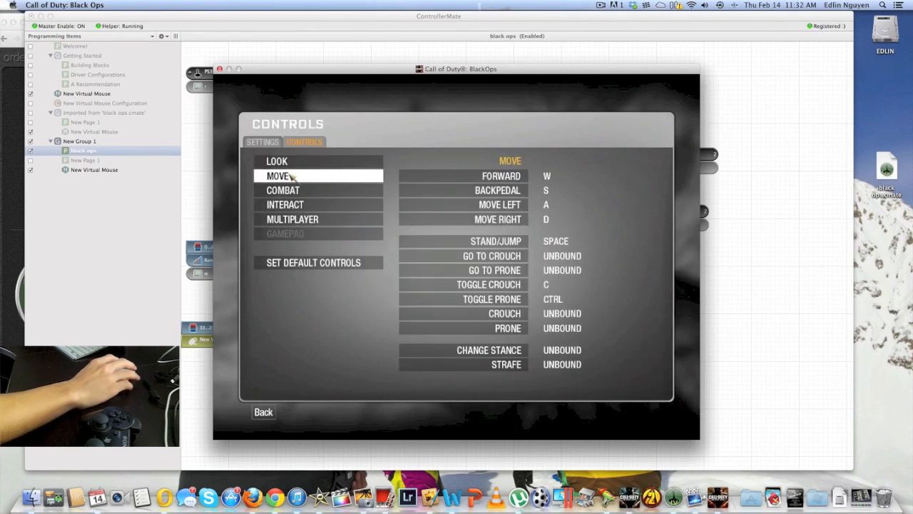
{"action": "left_click", "coordinate": [292, 190]}
{"action": "left_click", "coordinate": [293, 177]}
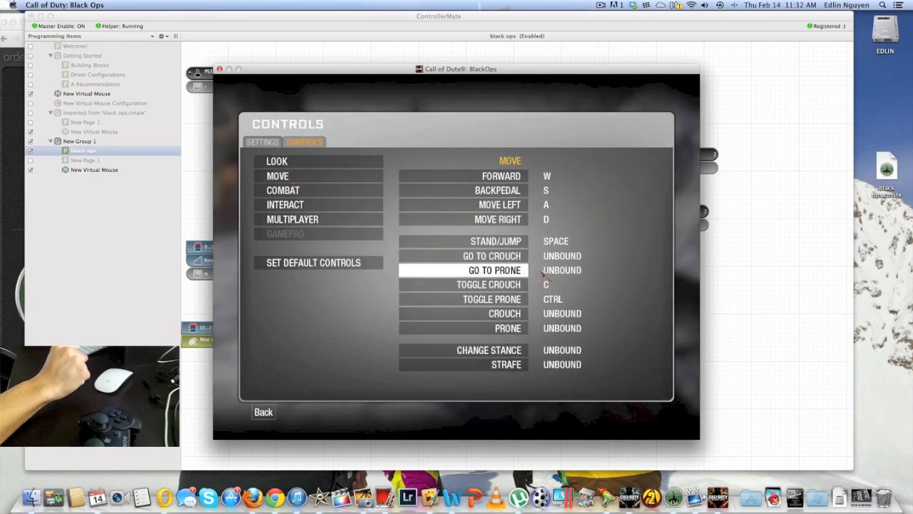
{"action": "left_click", "coordinate": [329, 191]}
{"action": "left_click", "coordinate": [327, 206]}
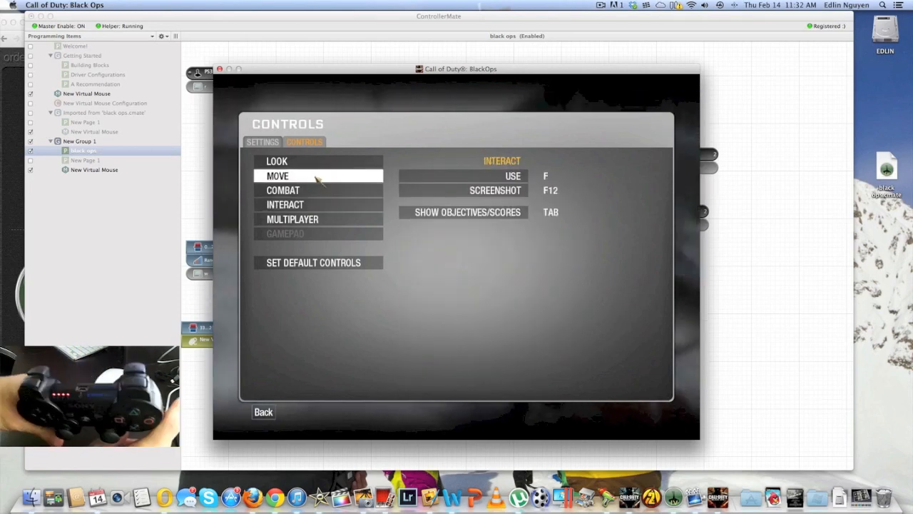
Raise the game's music volume and voice volume to about a quarter in the sound settings
{"action": "left_click", "coordinate": [275, 142]}
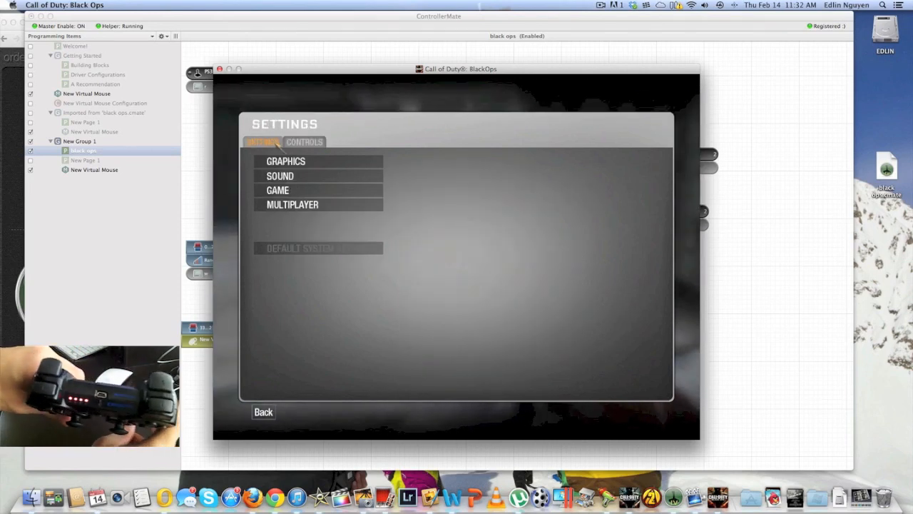
{"action": "left_click", "coordinate": [326, 178]}
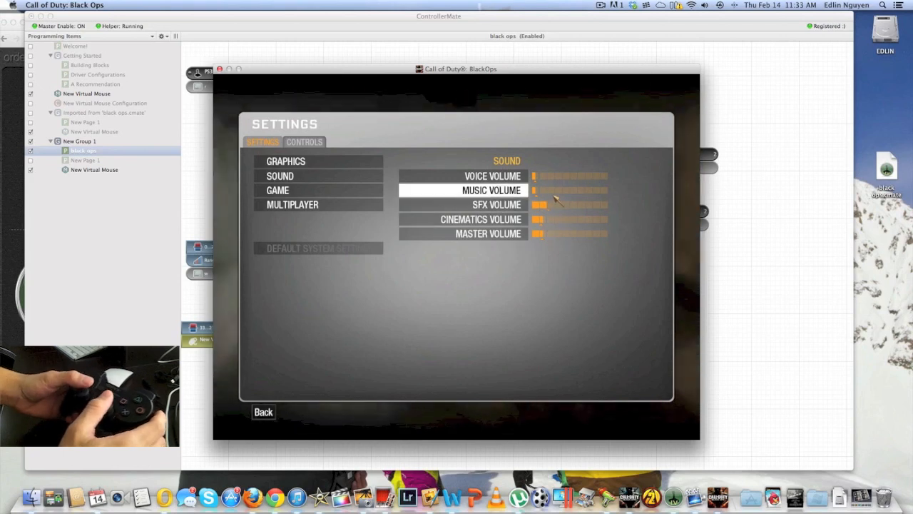
{"action": "left_click", "coordinate": [553, 192]}
{"action": "left_click", "coordinate": [553, 178]}
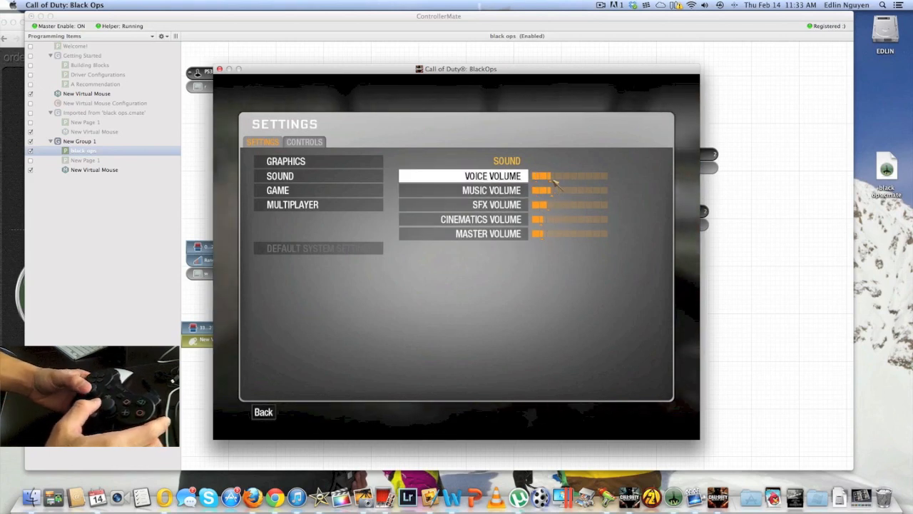
{"action": "left_click", "coordinate": [267, 147]}
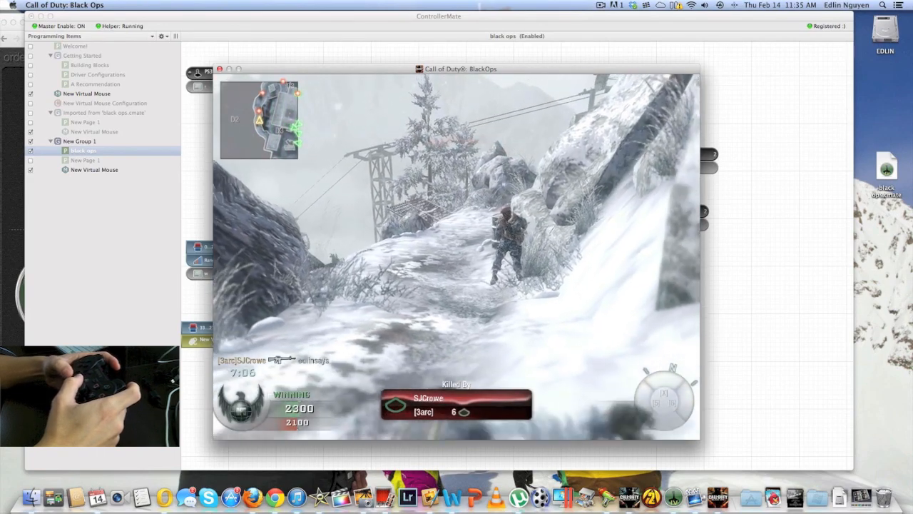
Bring up the match menu, decline the leave-game confirmation and close the Black Ops game window
{"action": "key", "text": "Escape"}
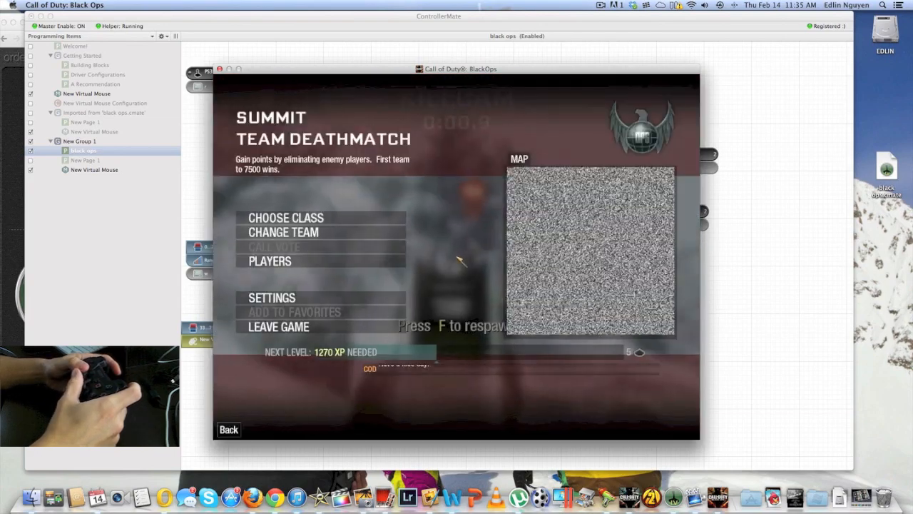
{"action": "left_click", "coordinate": [369, 331]}
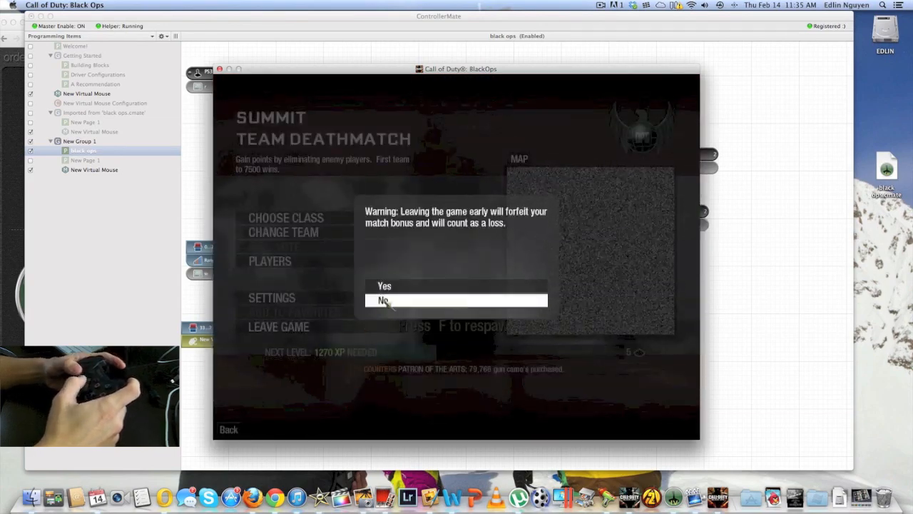
{"action": "left_click", "coordinate": [378, 300]}
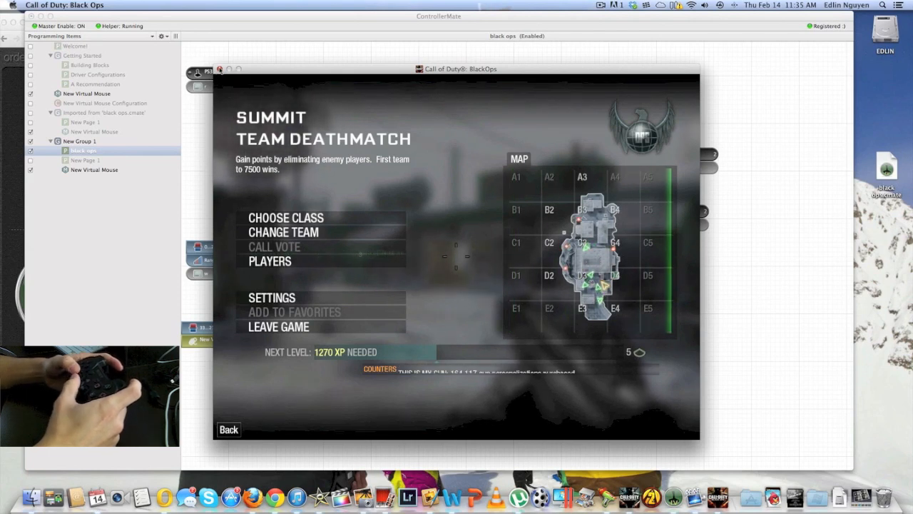
{"action": "left_click", "coordinate": [219, 69]}
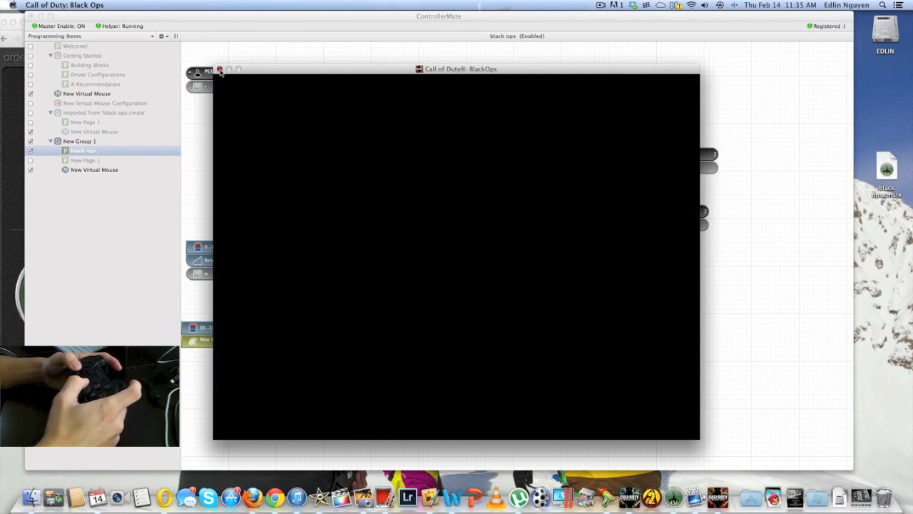